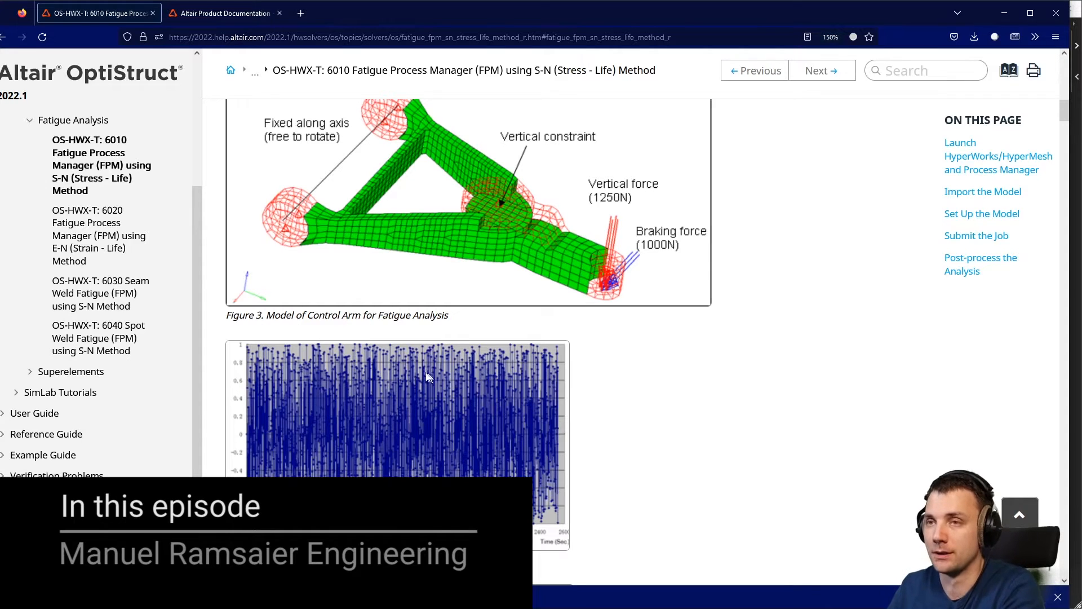
# Examine the control arm model figure and the load time history for the vertical force in the fatigue tutorial.
pyautogui.scroll(2, 332, 424)
pyautogui.scroll(-2, 330, 425)
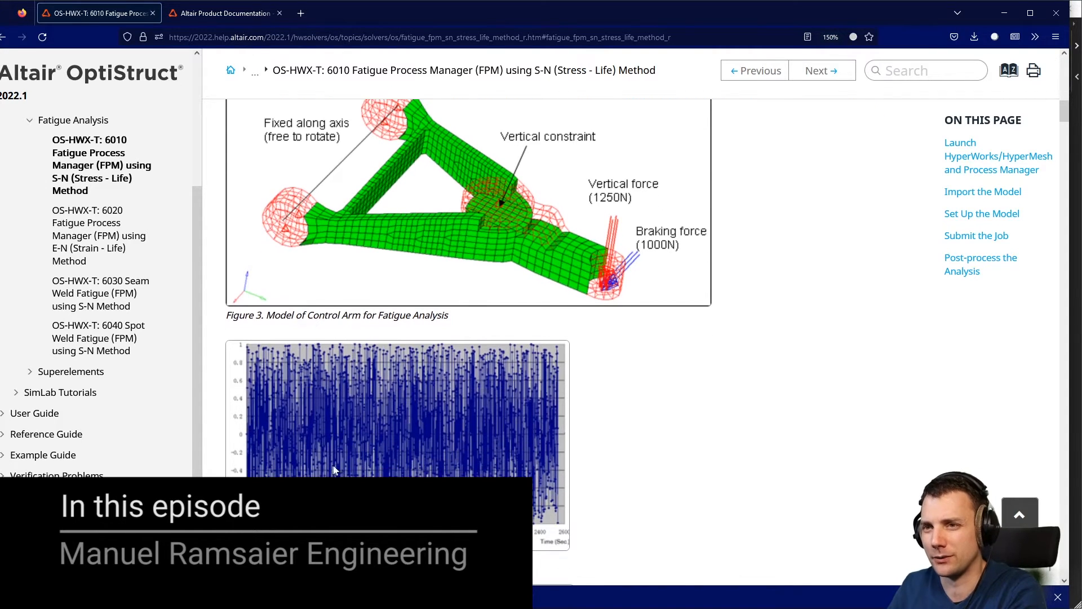
pyautogui.scroll(2, 375, 460)
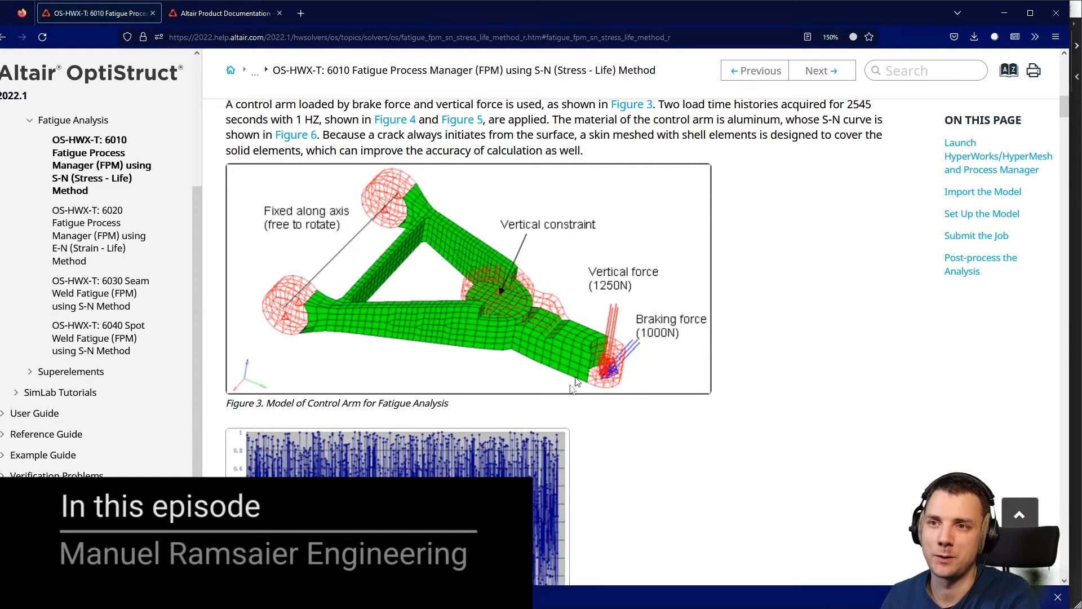
pyautogui.scroll(-4, 597, 394)
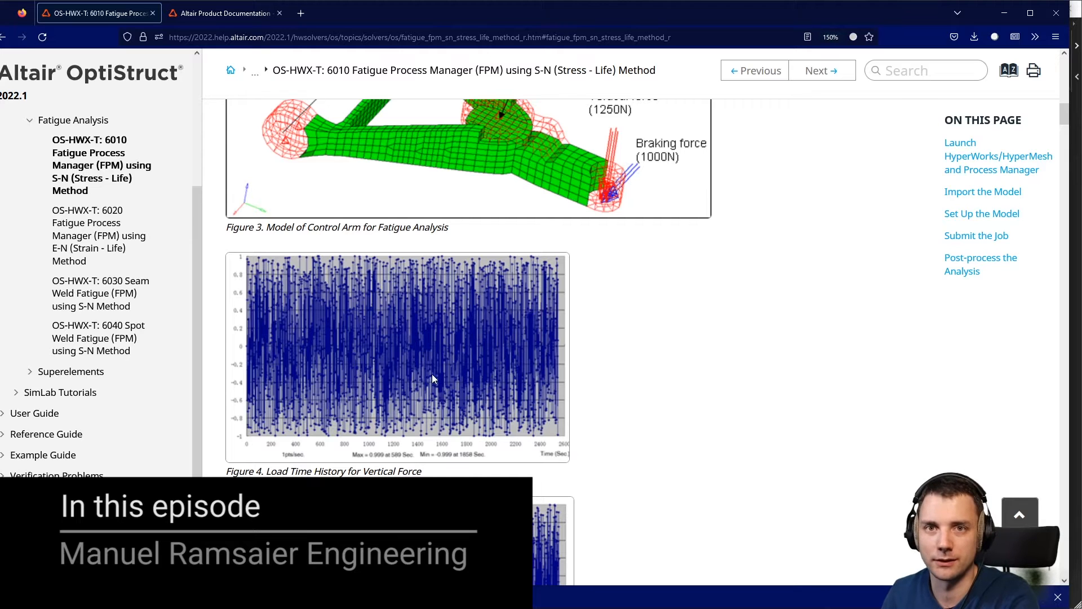
pyautogui.scroll(4, 434, 373)
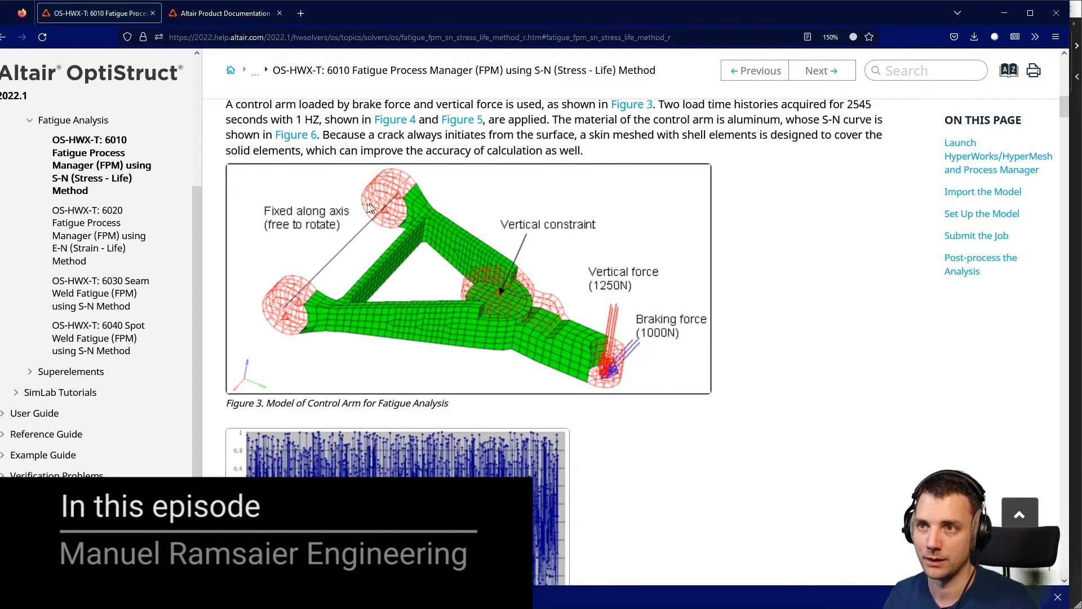
pyautogui.scroll(-3, 604, 388)
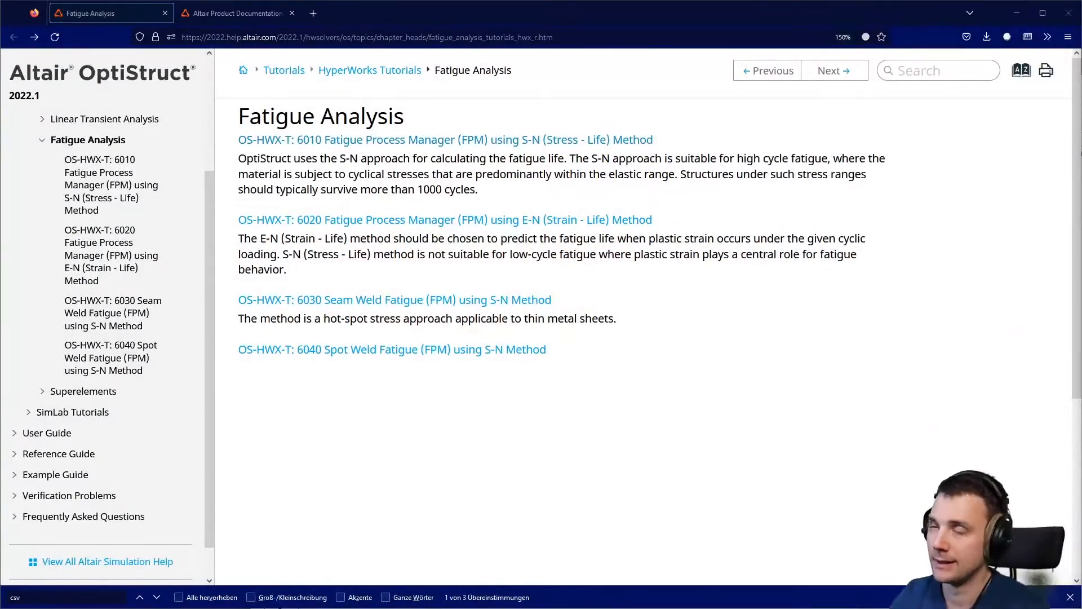
# Open the OS-HWX-T: 6010 Fatigue Process Manager (FPM) using S-N (Stress - Life) Method tutorial from the Fatigue Analysis overview.
pyautogui.scroll(3, 93, 148)
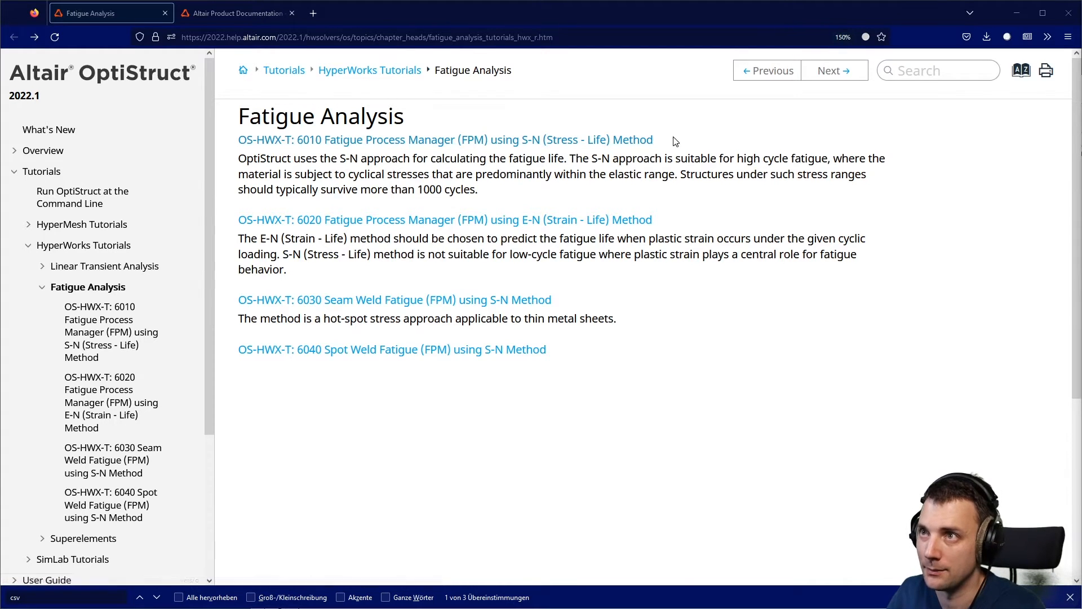
pyautogui.click(464, 141)
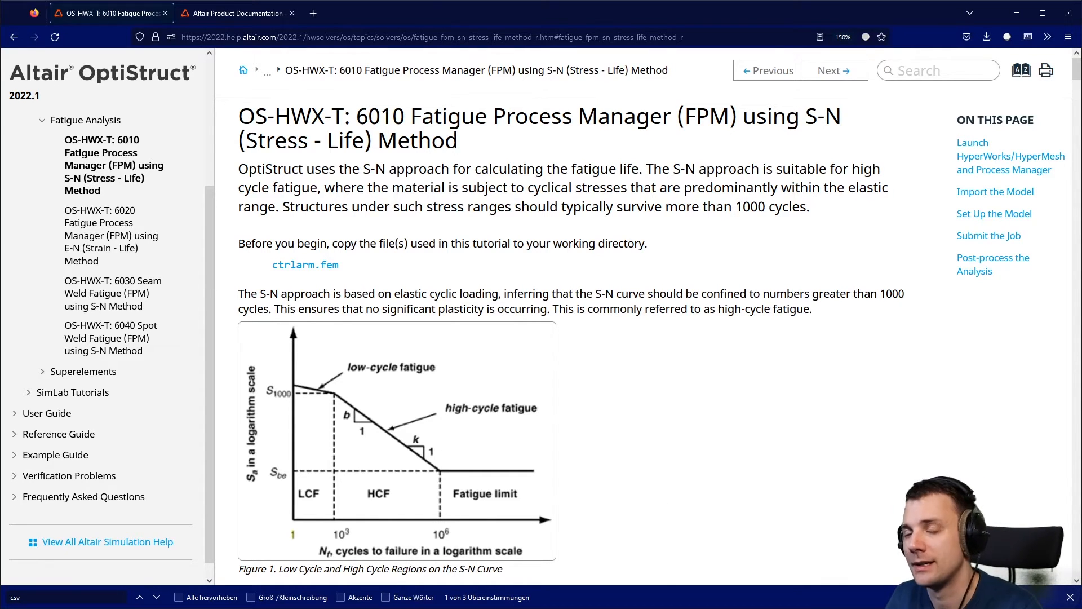
# Switch to the Altair Community page and open the unfiltered product documentation from the community home page.
pyautogui.hotkey('alt', 'Tab')
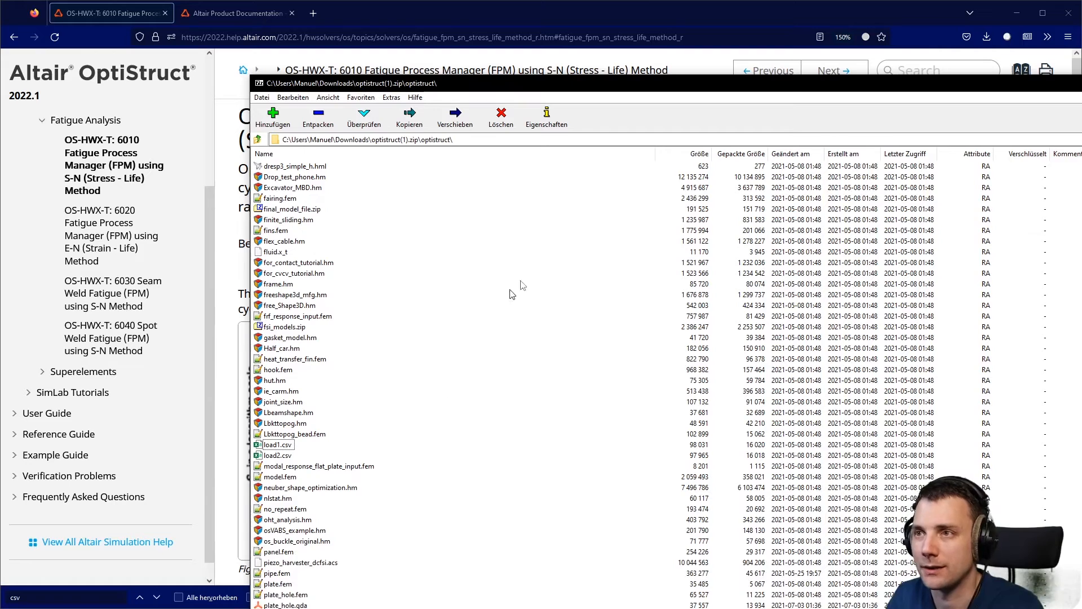
pyautogui.click(225, 16)
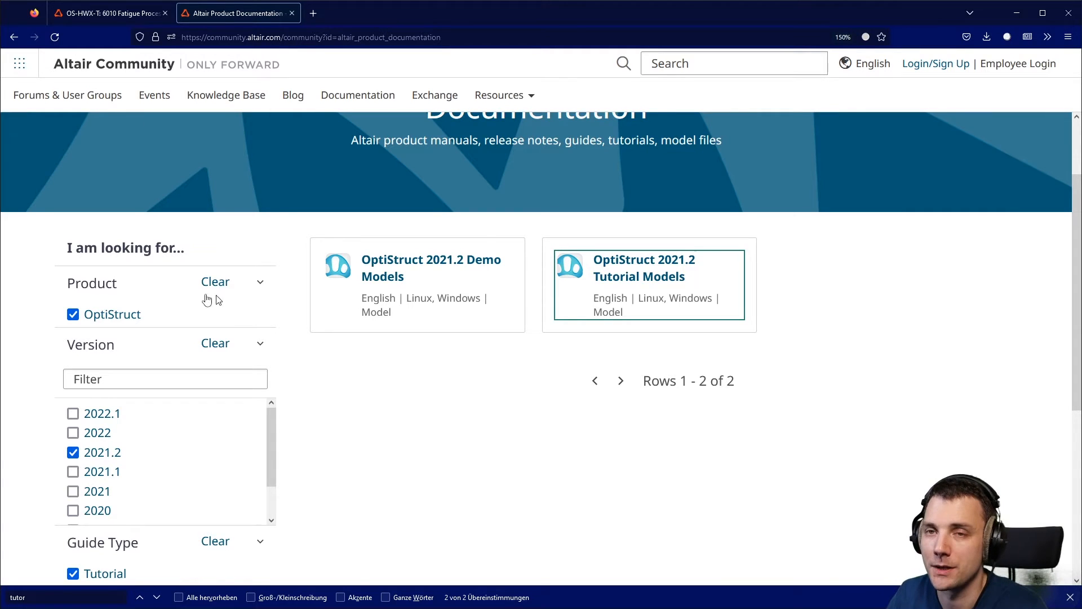
pyautogui.scroll(2, 203, 254)
pyautogui.hotkey('alt', 'Left')
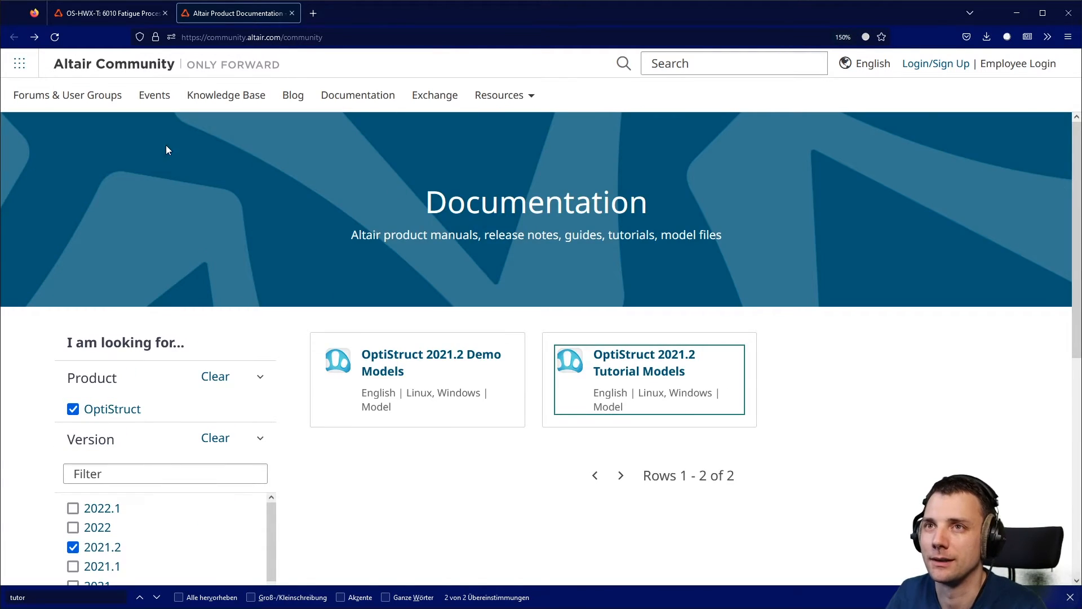
pyautogui.scroll(-3, 644, 393)
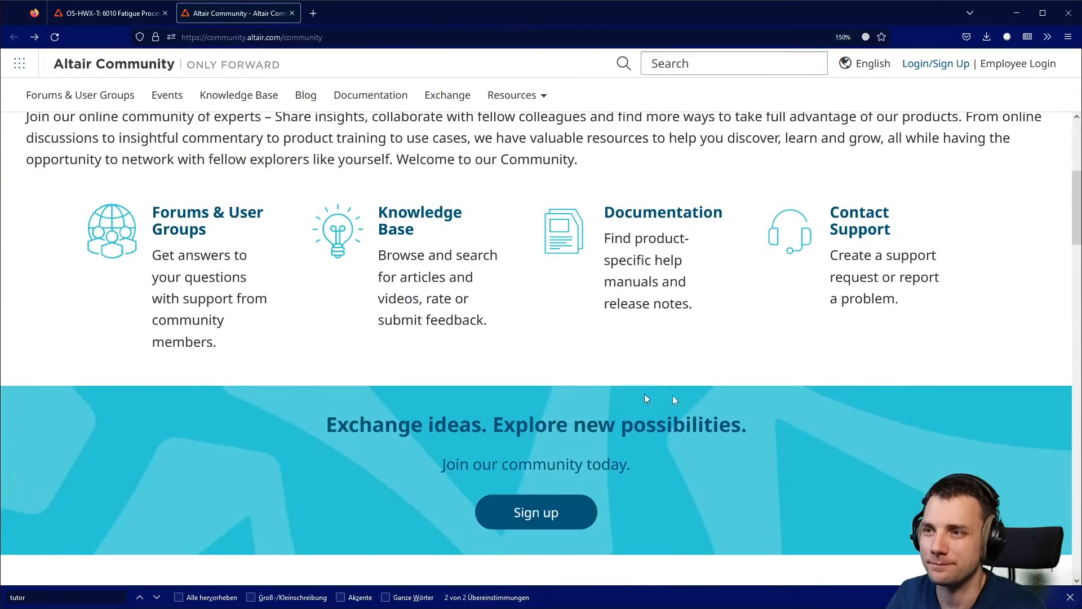
pyautogui.click(660, 235)
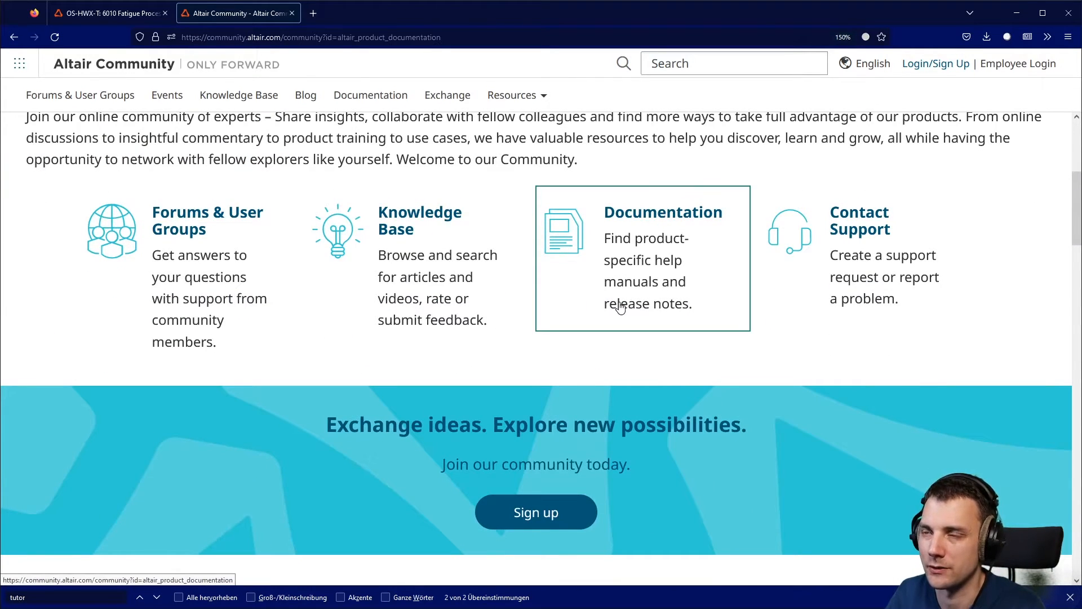
# Filter the product documentation by the Tutorial guide type.
pyautogui.scroll(-4, 366, 428)
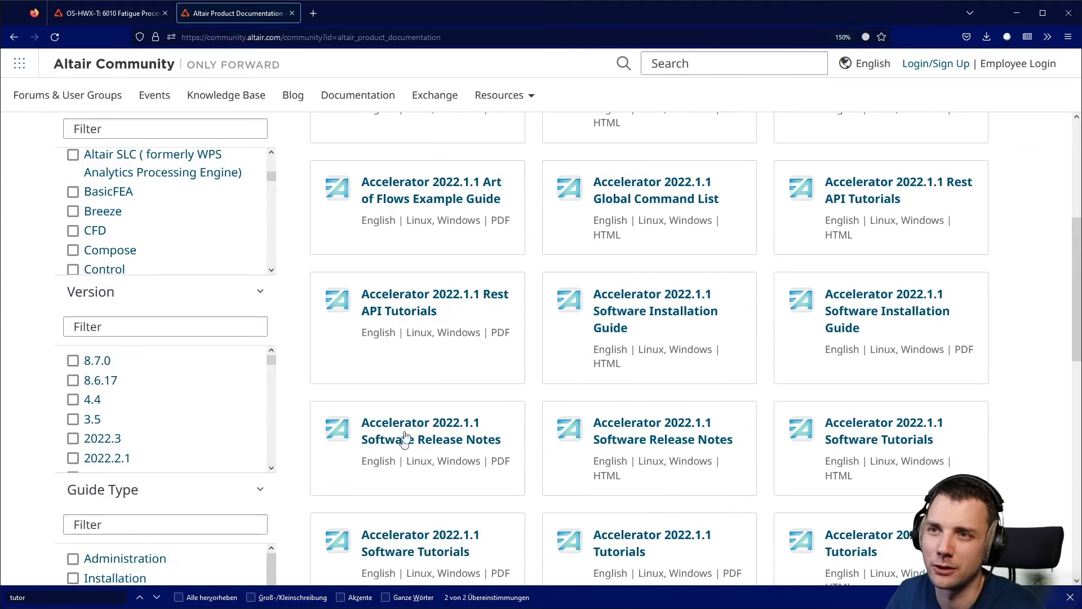
pyautogui.scroll(-5, 144, 279)
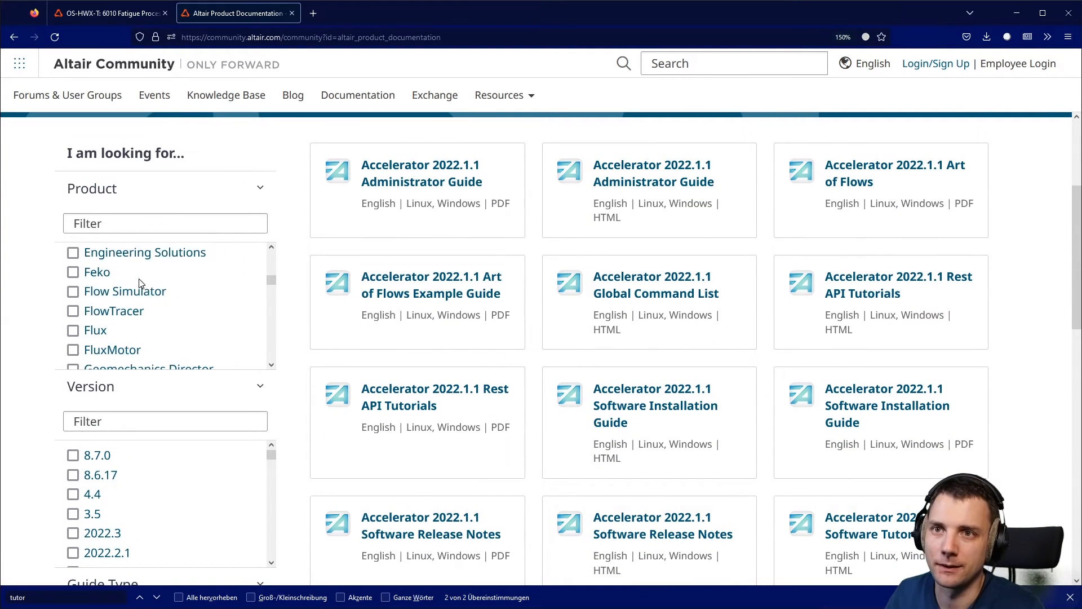
pyautogui.scroll(-5, 113, 479)
pyautogui.scroll(-3, 295, 512)
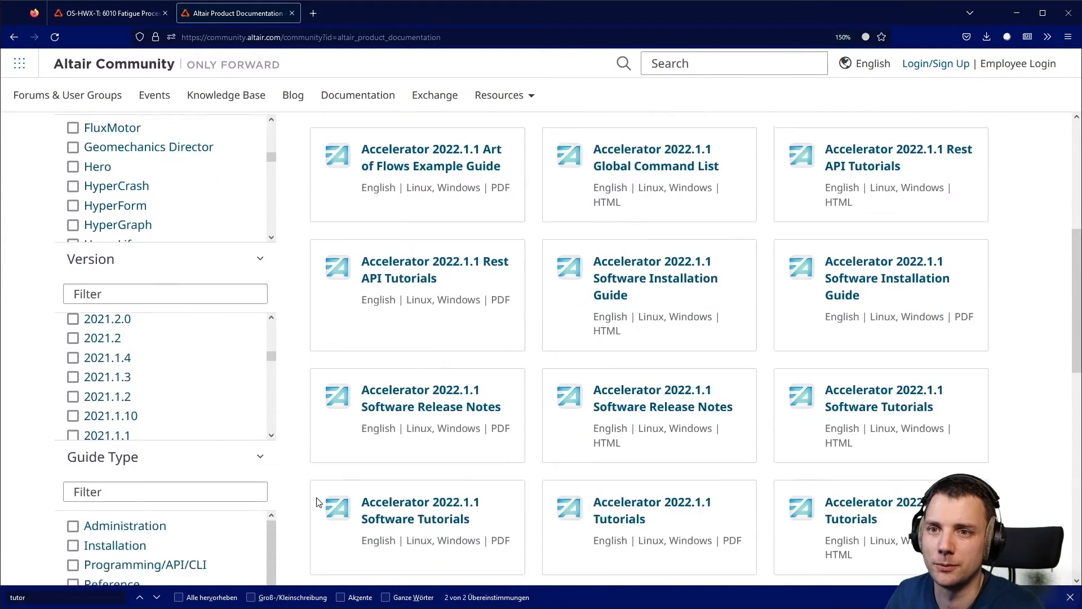
pyautogui.scroll(-1, 192, 473)
pyautogui.click(110, 523)
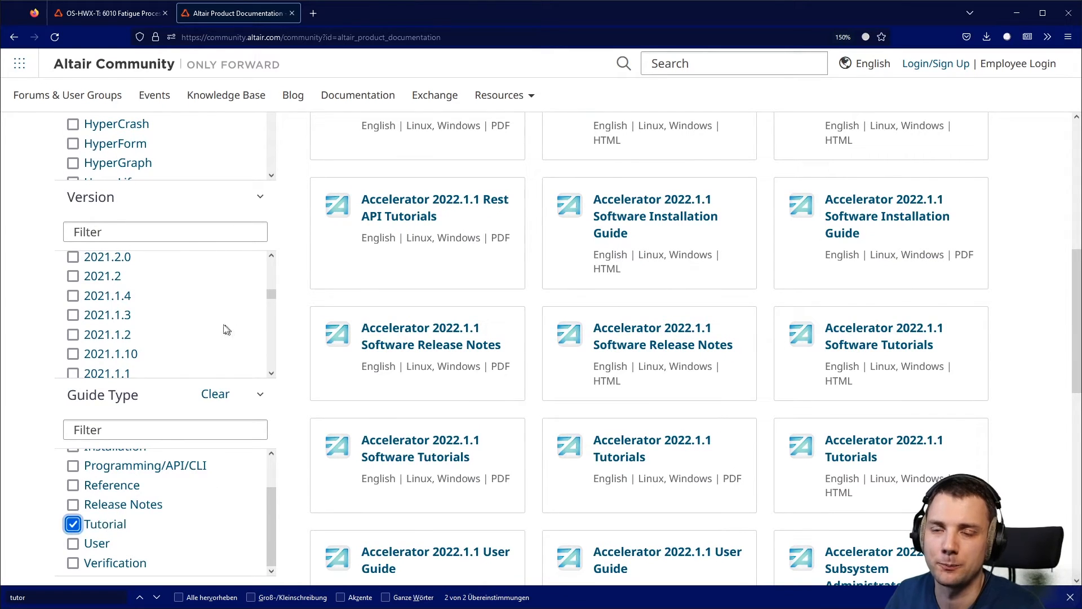
# Restrict the tutorial documentation to version 2021.2.
pyautogui.scroll(-3, 168, 319)
pyautogui.scroll(5, 164, 315)
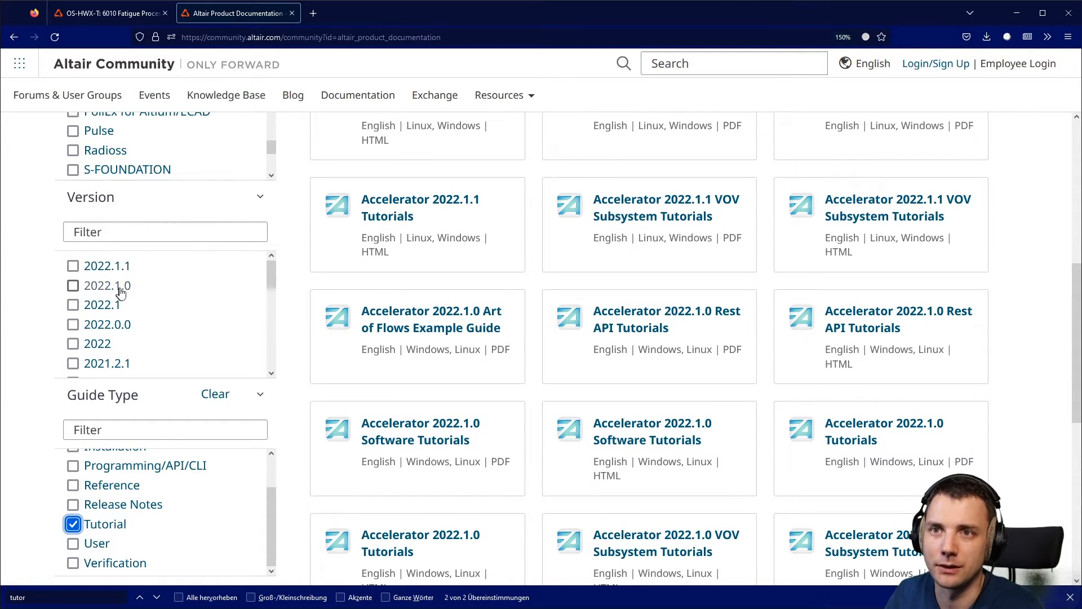
pyautogui.scroll(-2, 71, 293)
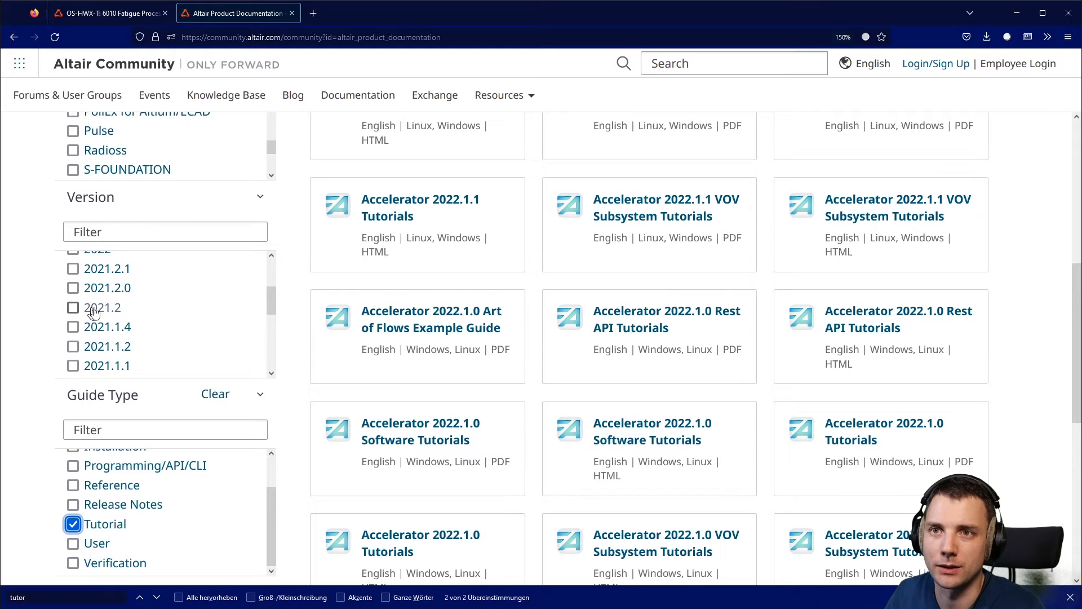
pyautogui.click(116, 312)
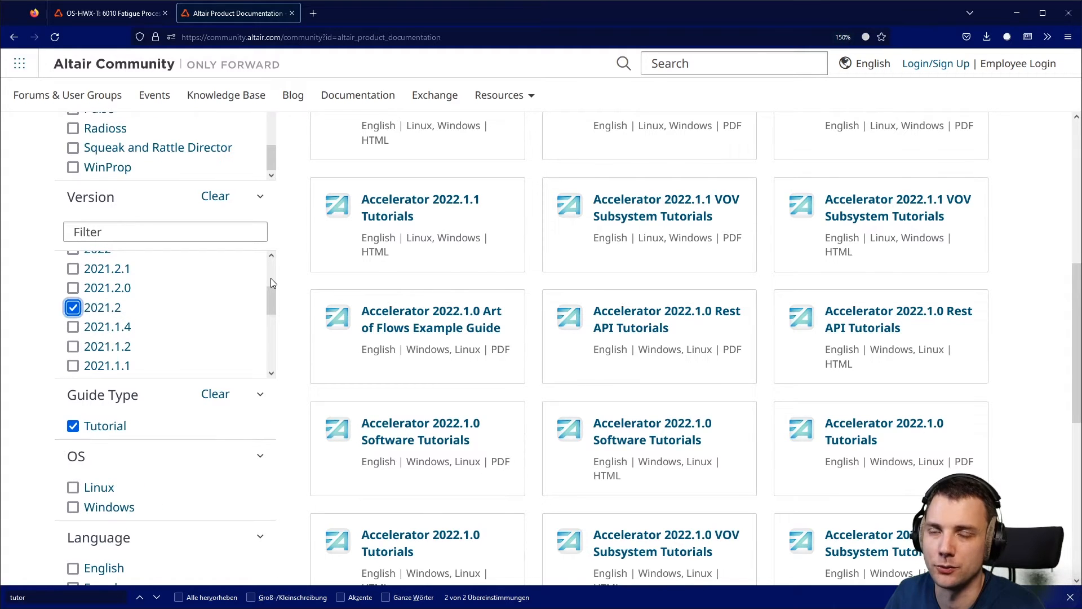
# Narrow the 2021.2 tutorial documentation to the OptiStruct product.
pyautogui.scroll(3, 170, 291)
pyautogui.scroll(2, 188, 181)
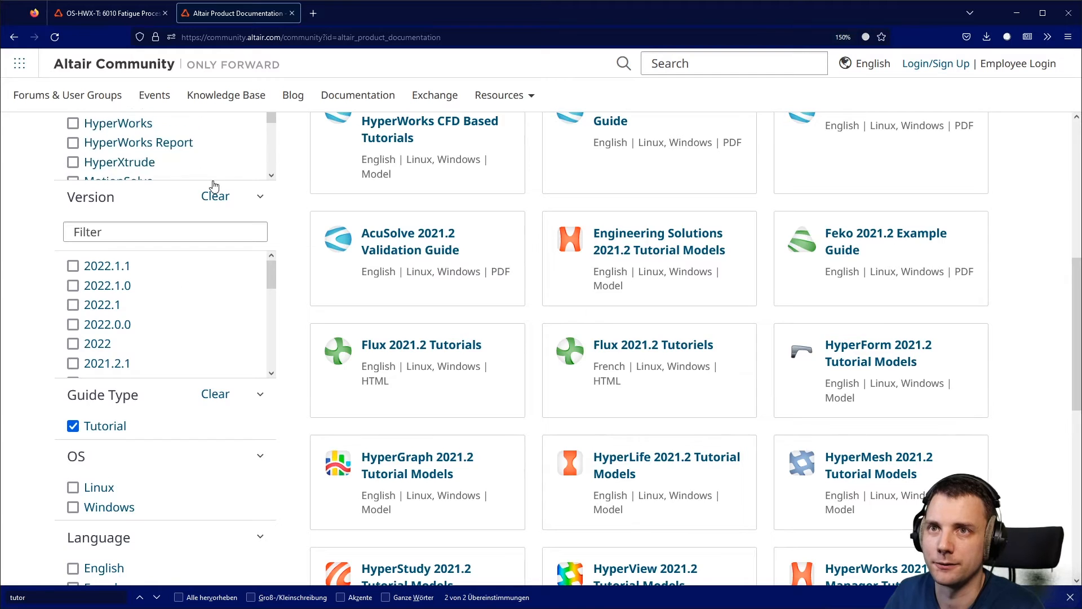
pyautogui.scroll(5, 213, 186)
pyautogui.scroll(-3, 201, 397)
pyautogui.scroll(4, 209, 399)
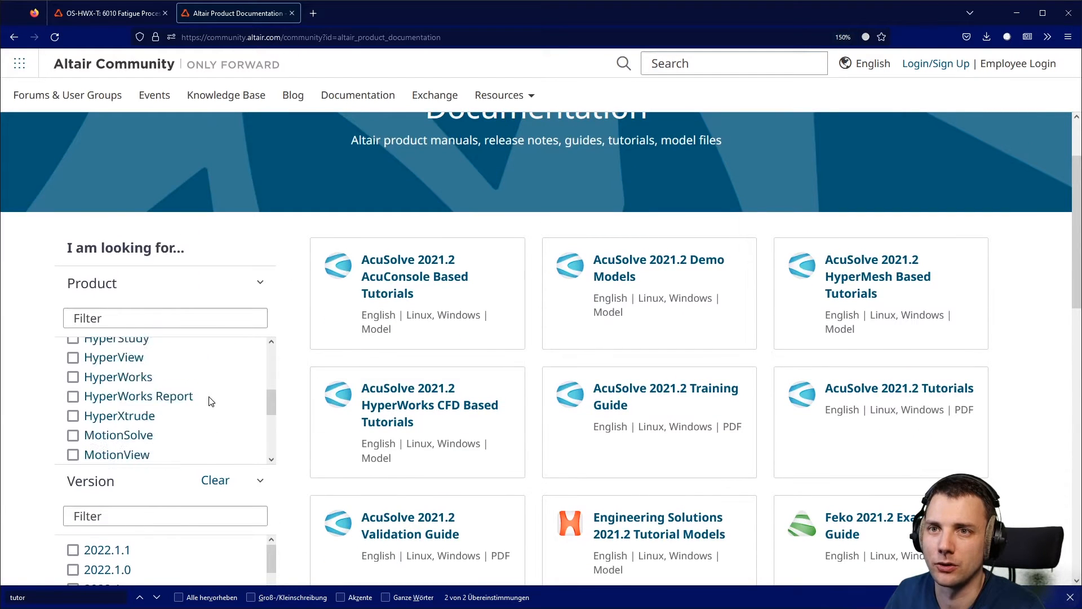
pyautogui.scroll(-5, 207, 397)
pyautogui.scroll(4, 118, 418)
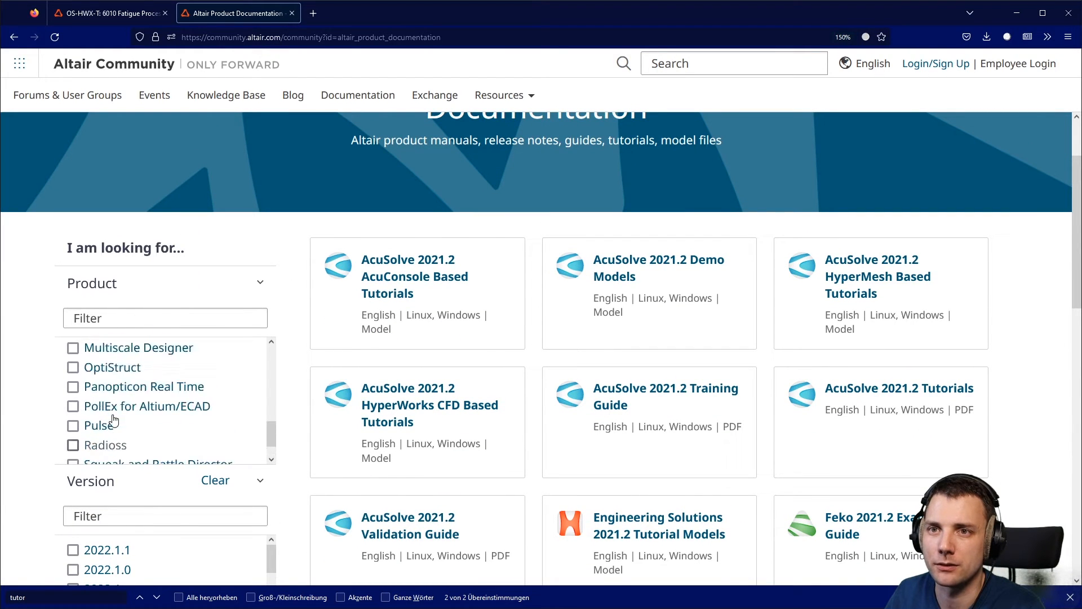
pyautogui.scroll(-3, 118, 418)
pyautogui.click(107, 431)
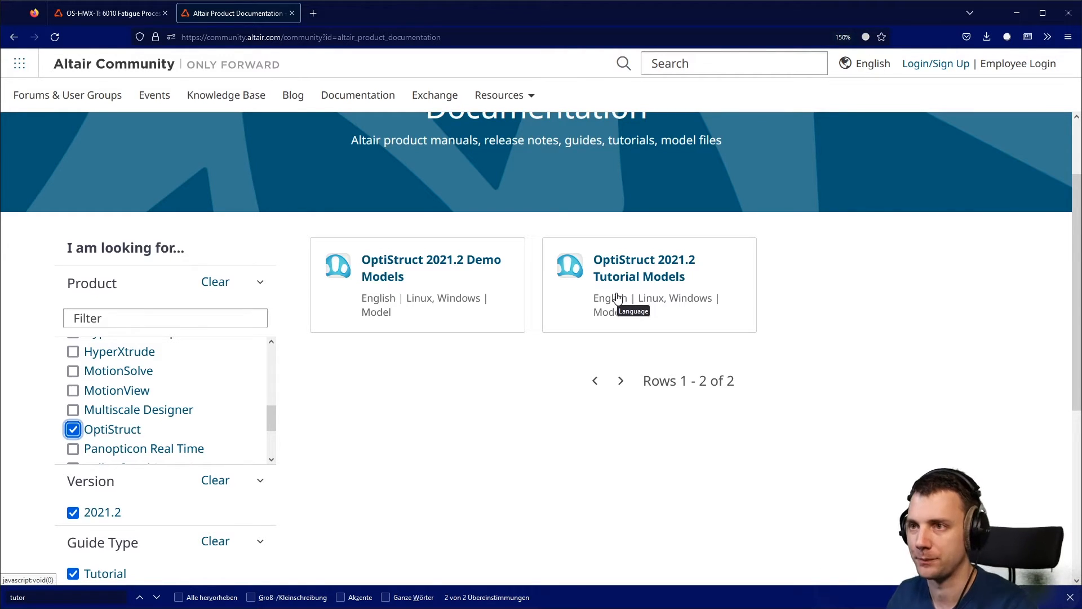
# Switch to the 7-Zip window with optistruct(1).zip and locate the load1.csv and load2.csv files, selecting load2.csv.
pyautogui.hotkey('alt', 'Tab')
pyautogui.scroll(-3, 433, 268)
pyautogui.click(280, 359)
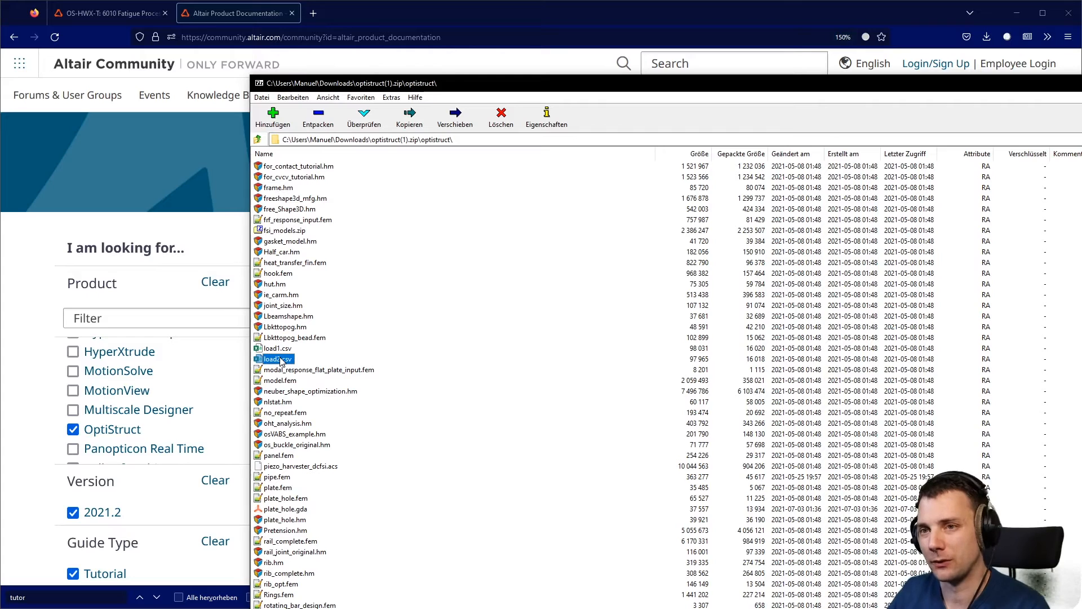
# Return to the browser and highlight the web address of the Altair product documentation page.
pyautogui.click(193, 55)
pyautogui.click(465, 38)
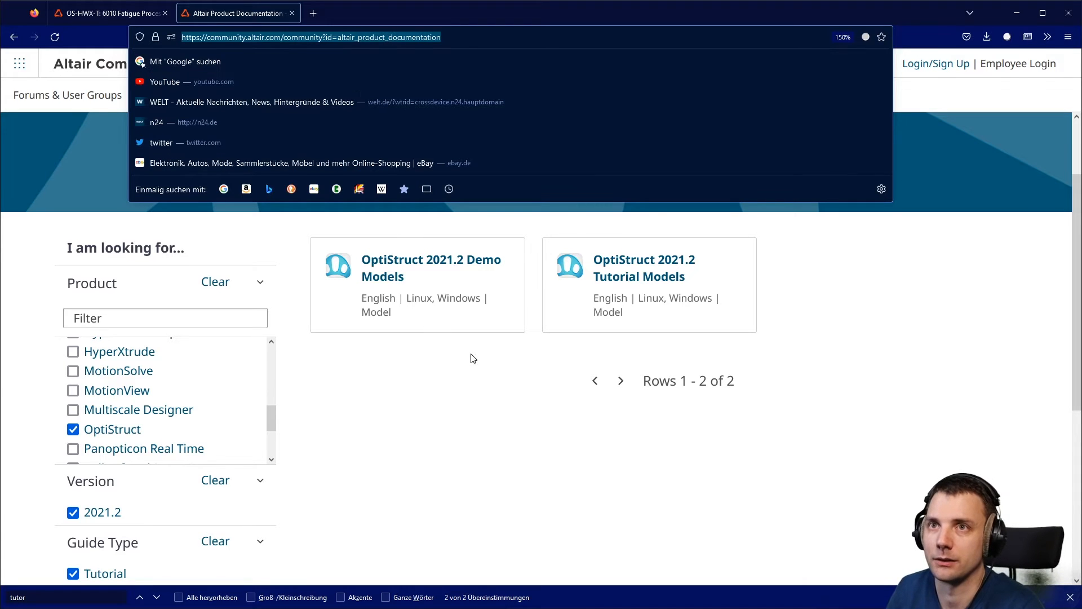
pyautogui.click(502, 342)
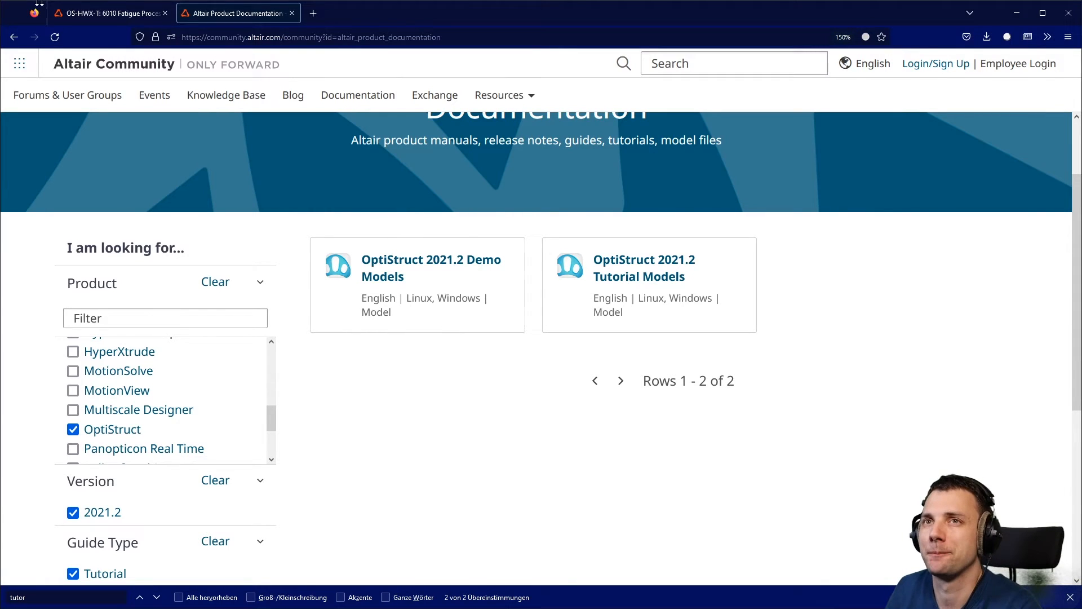
# Switch to the 6010 tutorial page and examine the S-N approach description and the low- and high-cycle regions of the S-N curve.
pyautogui.click(113, 14)
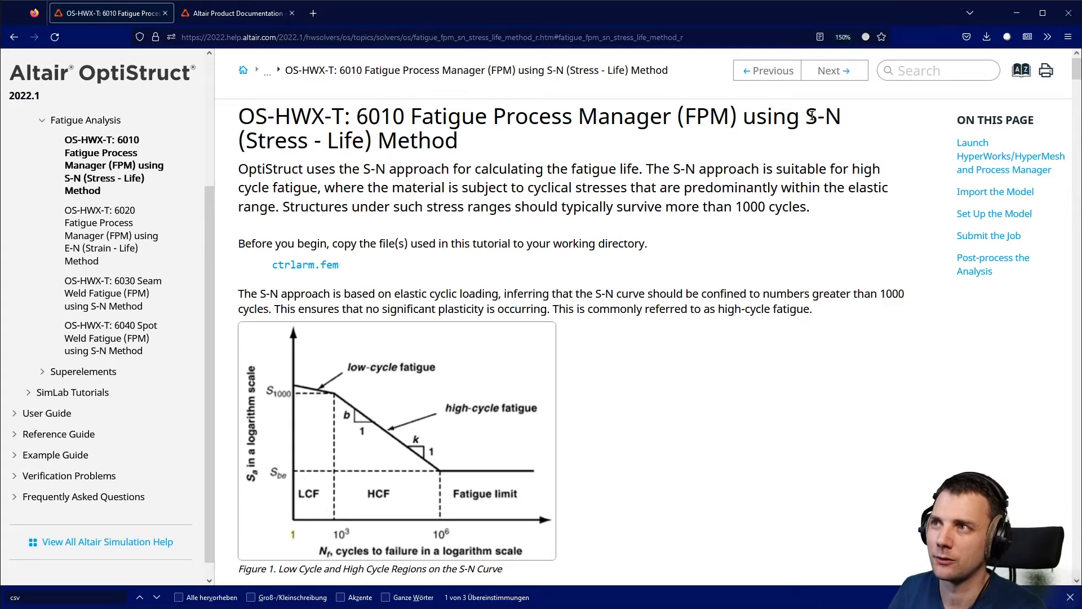
pyautogui.moveTo(843, 116); pyautogui.dragTo(805, 116)
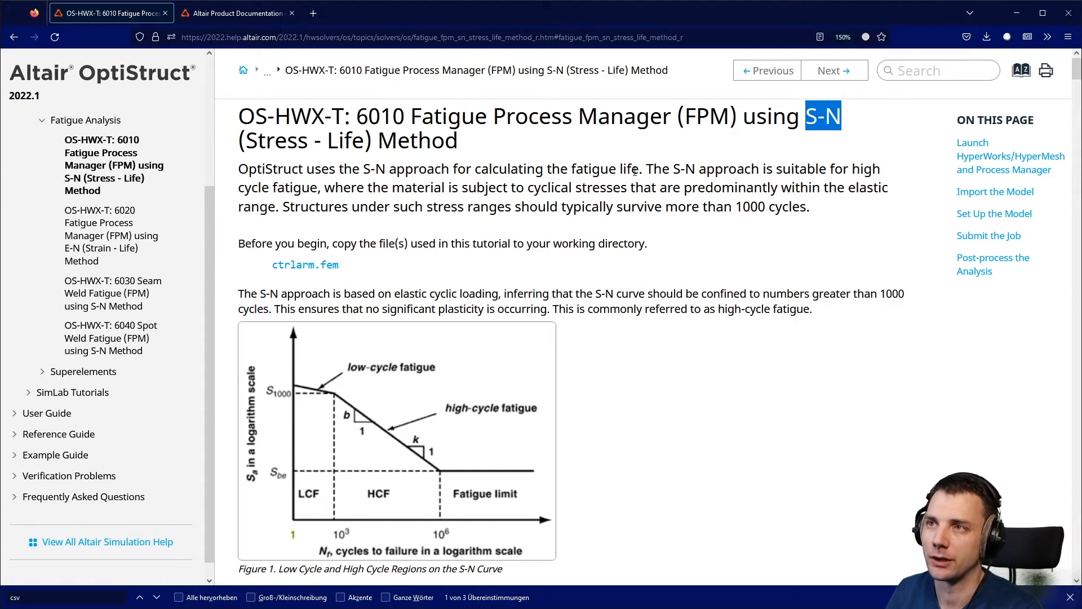
pyautogui.moveTo(671, 169); pyautogui.dragTo(875, 172)
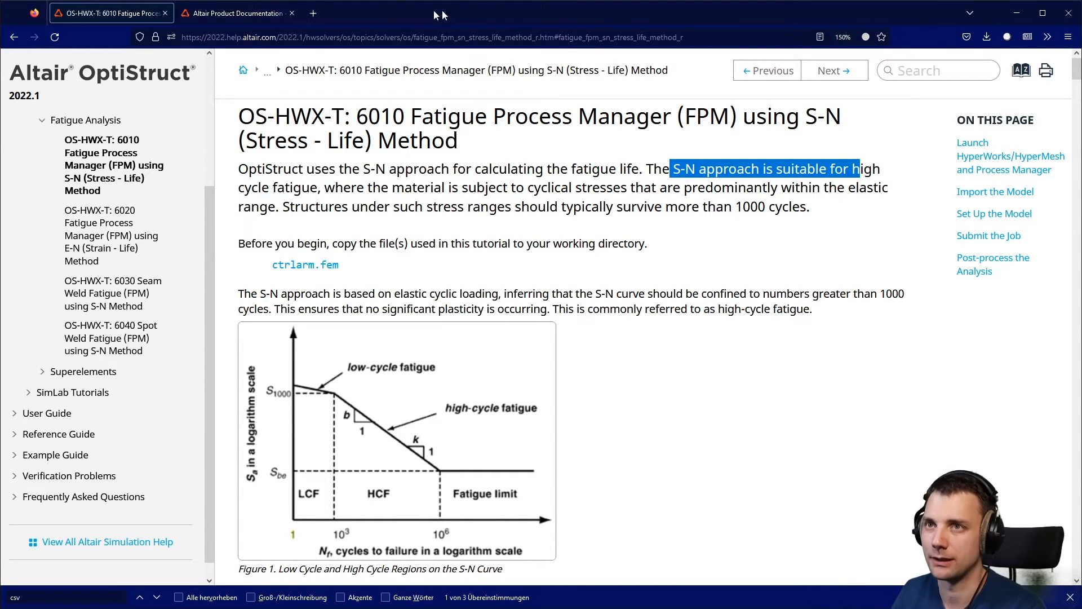
pyautogui.scroll(-3, 314, 245)
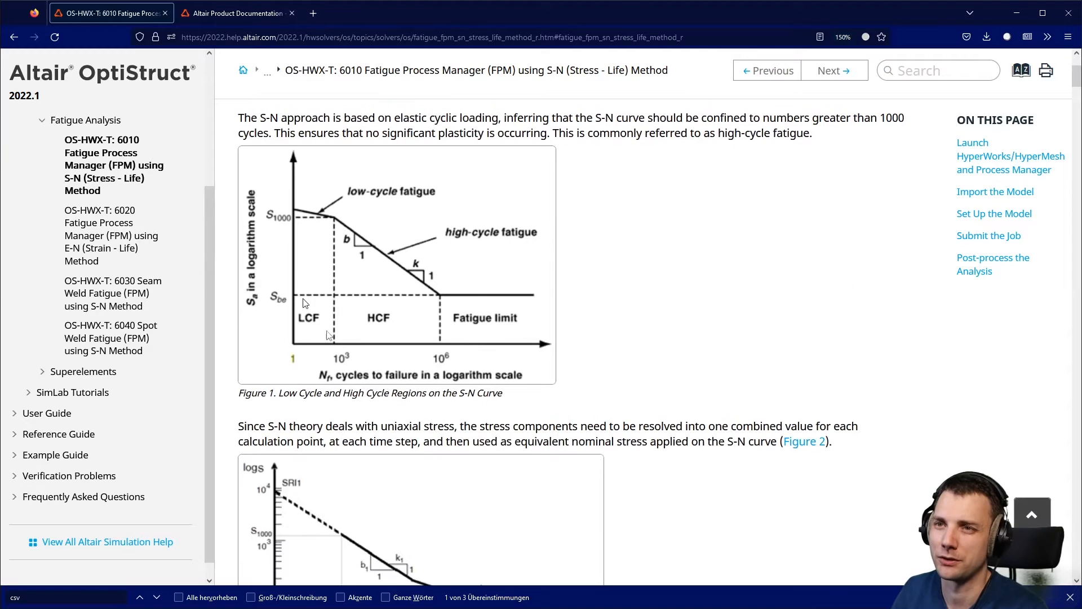
pyautogui.scroll(2, 304, 253)
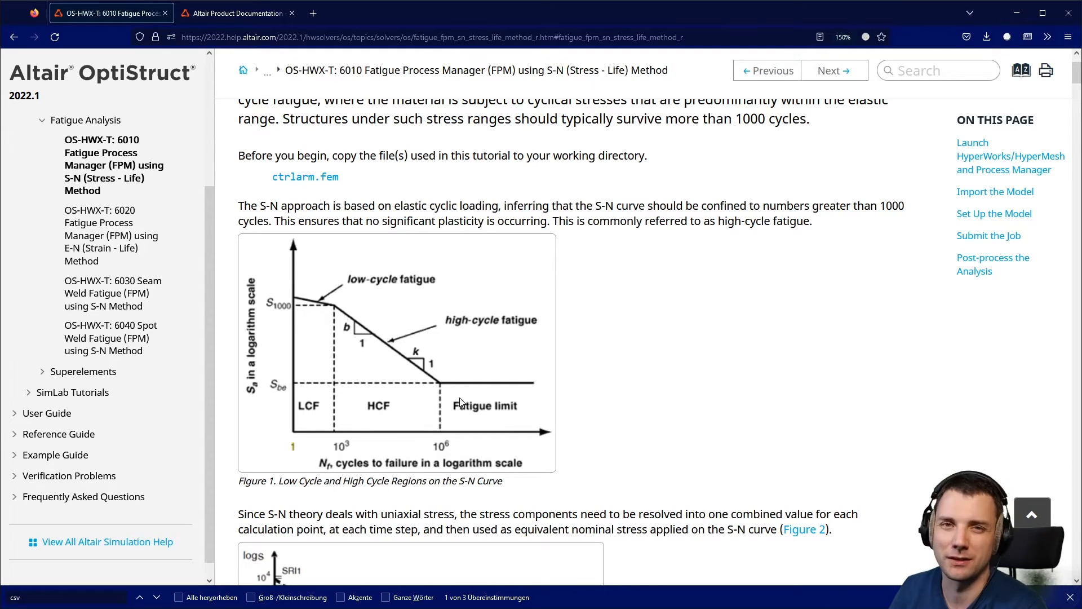
pyautogui.scroll(2, 440, 394)
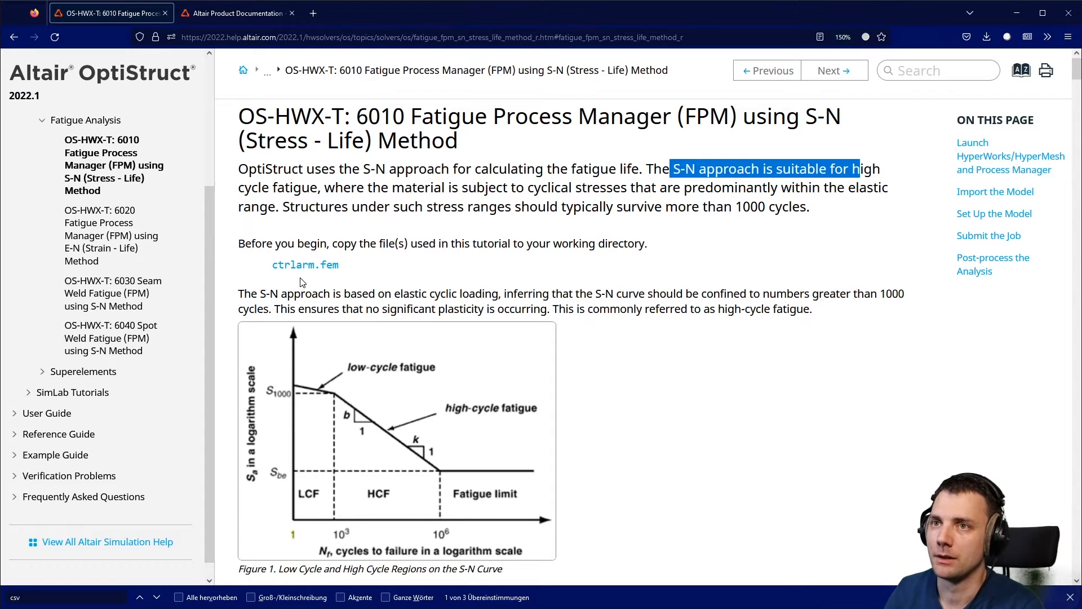
# Download the tutorial's ctrlarm.fem model and open its ctrlarm.zip archive, moving the archive window clear of the page.
pyautogui.click(311, 265)
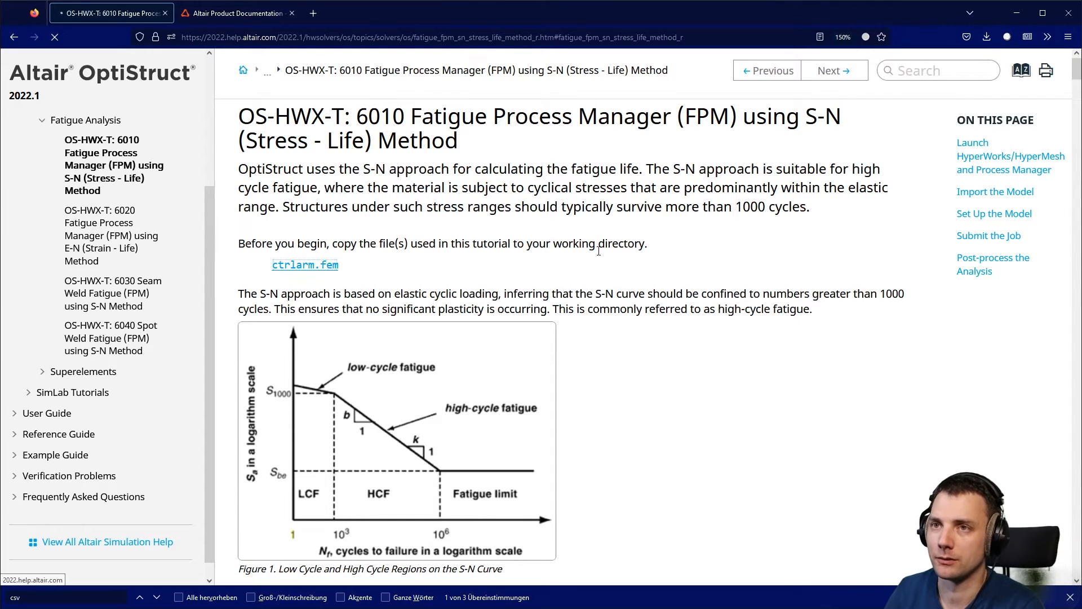
pyautogui.click(984, 62)
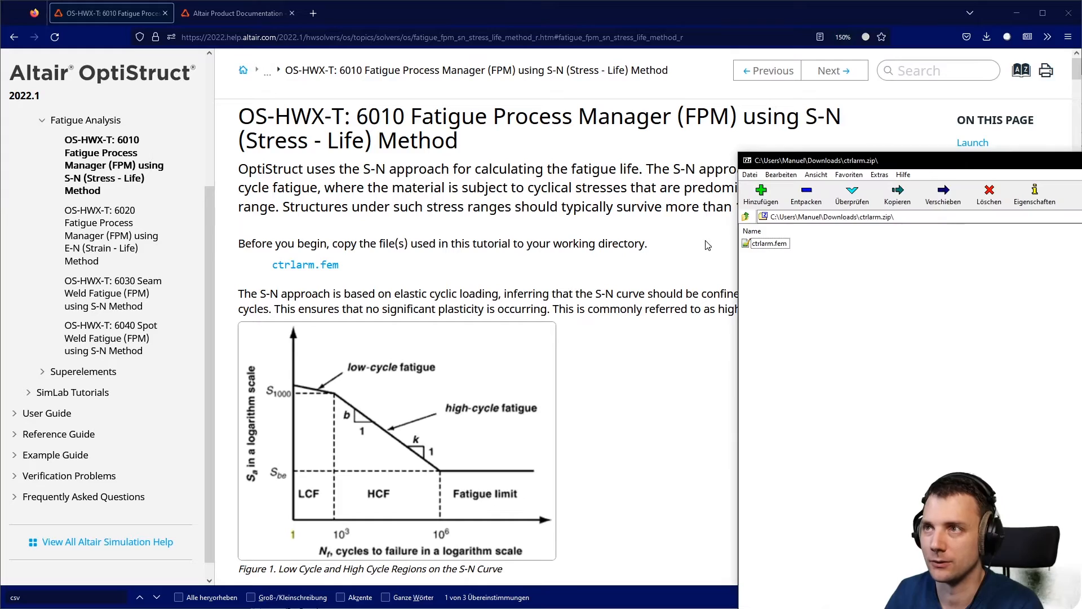
pyautogui.moveTo(912, 162); pyautogui.dragTo(1081, 151)
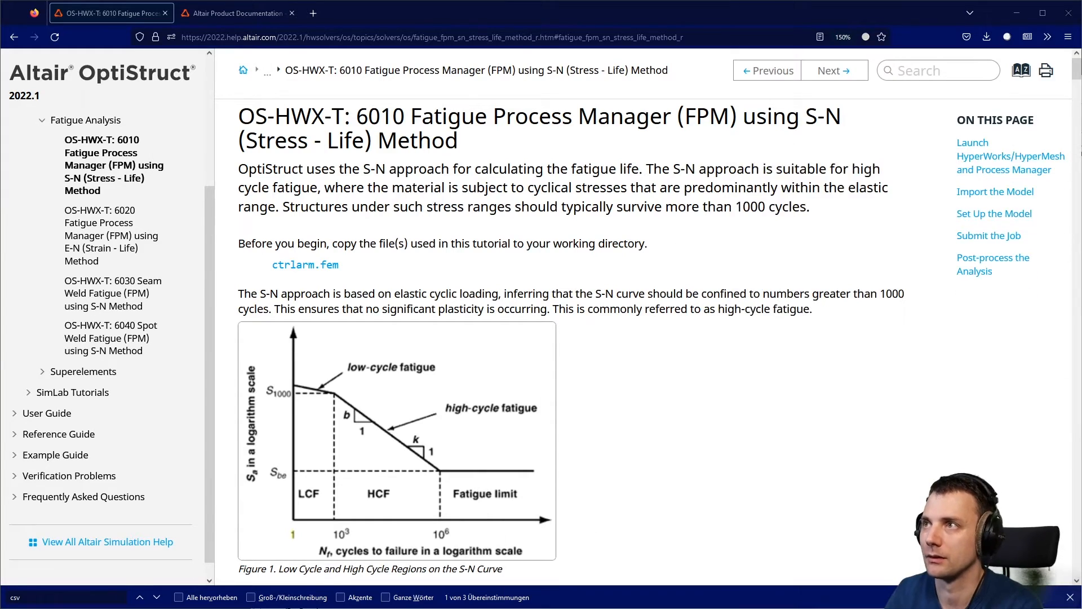
# Switch to HyperWorks and import ctrlarm.fem with the OptiStruct reader, keeping the default solver options and retrying after the failed first attempt.
pyautogui.moveTo(710, 12); pyautogui.dragTo(1081, 132)
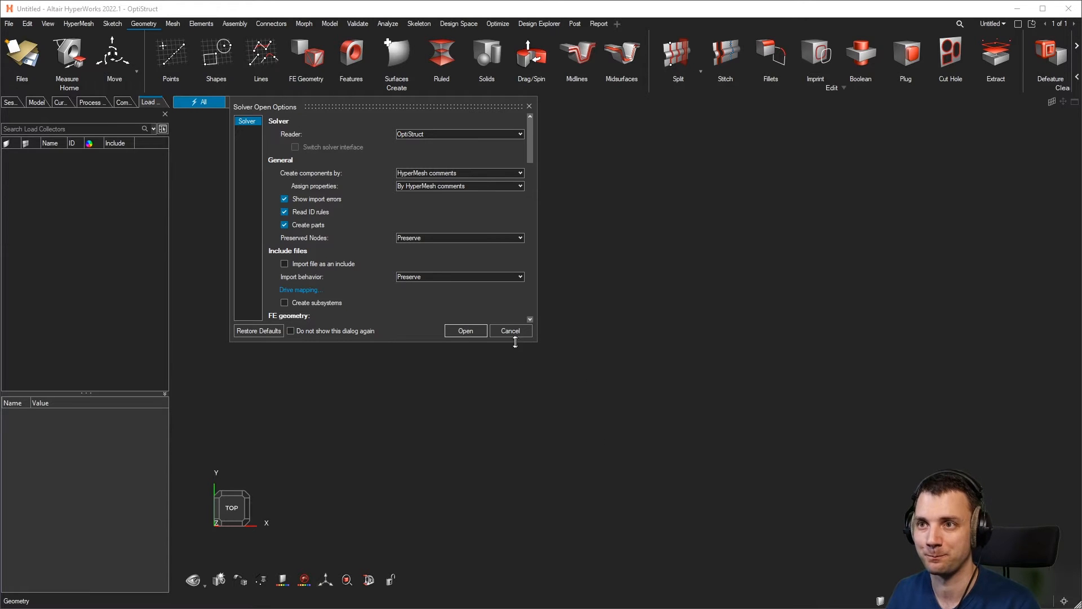
pyautogui.click(465, 332)
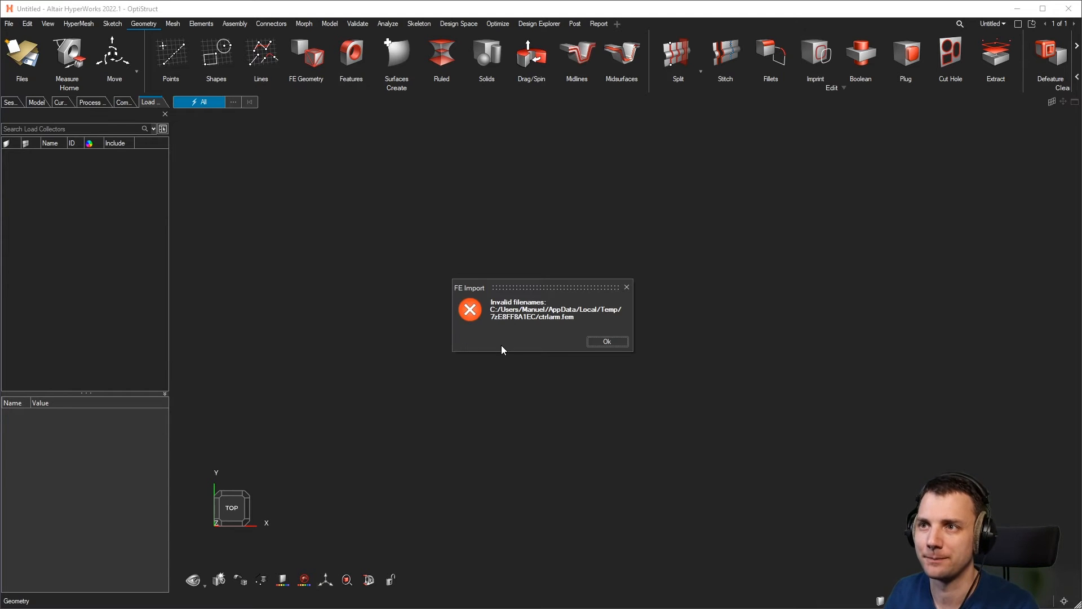
pyautogui.click(619, 342)
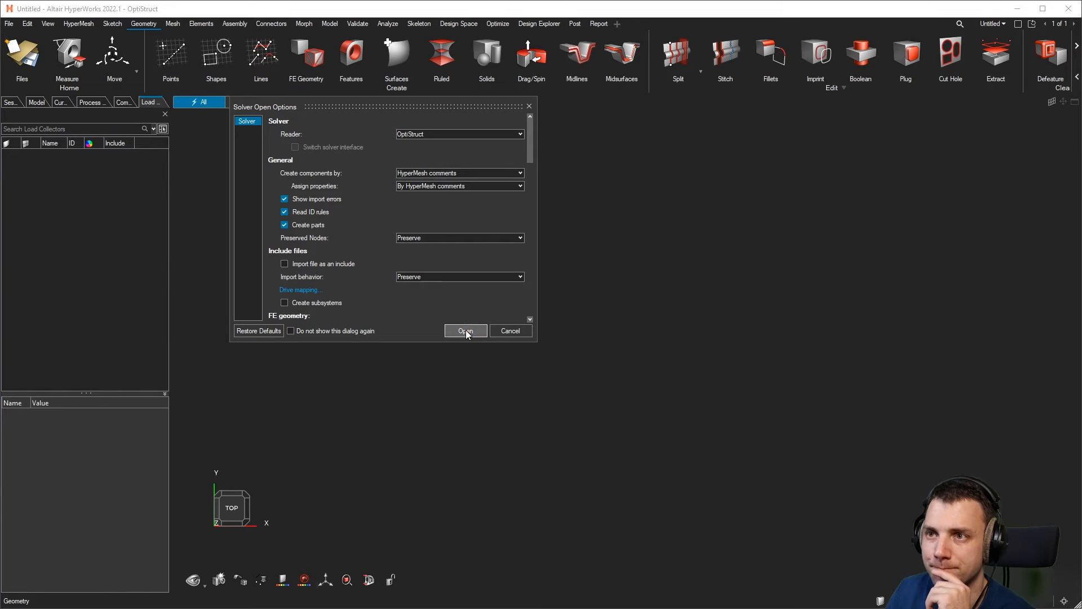
pyautogui.click(466, 331)
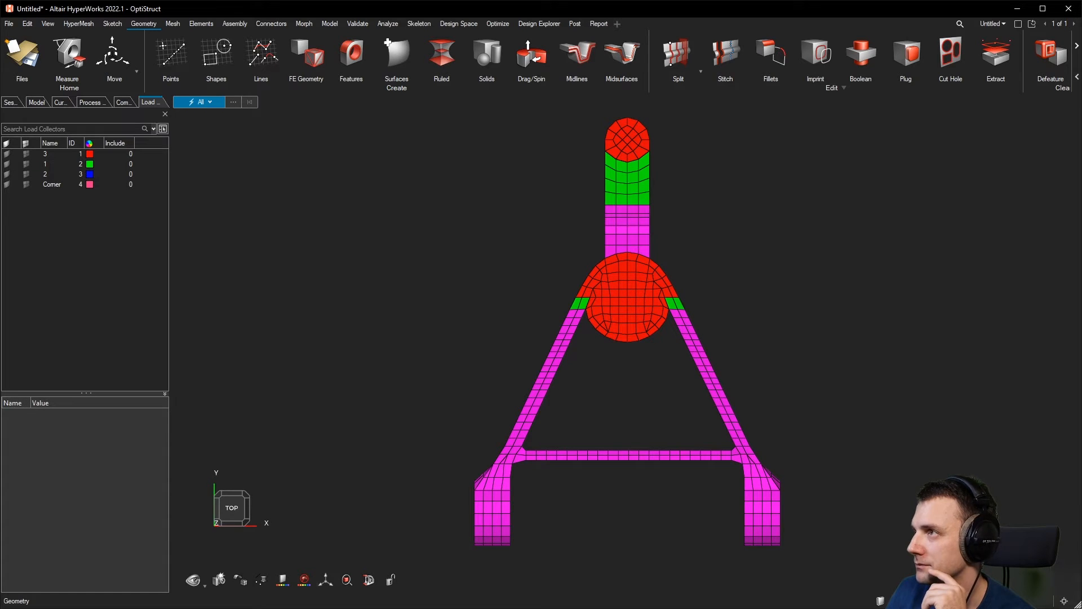
# Examine the imported control arm mesh from several sides, including the bushing ends, the cross strut and the underside.
pyautogui.moveTo(591, 244); pyautogui.dragTo(553, 461, button='right')
pyautogui.moveTo(552, 460); pyautogui.dragTo(580, 478, button='middle')
pyautogui.scroll(5, 677, 448)
pyautogui.moveTo(727, 452); pyautogui.dragTo(753, 427, button='middle')
pyautogui.scroll(-5, 711, 440)
pyautogui.scroll(-4, 702, 431)
pyautogui.moveTo(687, 444)
pyautogui.mouseDown(button='middle')
pyautogui.moveTo(695, 473)
pyautogui.moveTo(693, 445)
pyautogui.mouseUp(button='middle')
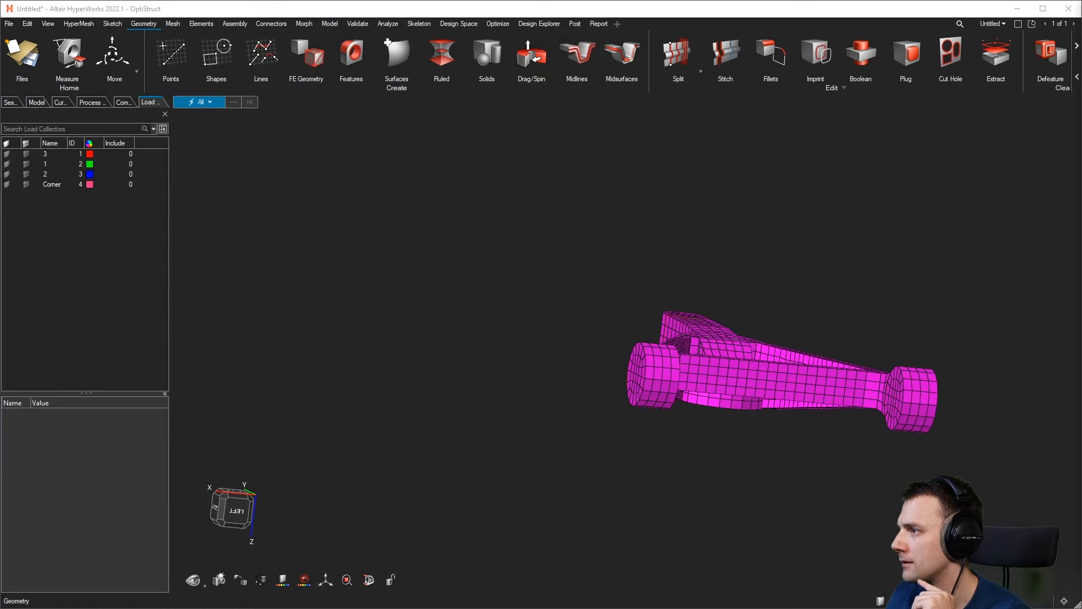
pyautogui.moveTo(1028, 389); pyautogui.dragTo(691, 450, button='middle')
pyautogui.scroll(-4, 707, 429)
pyautogui.moveTo(949, 463); pyautogui.dragTo(744, 354, button='right')
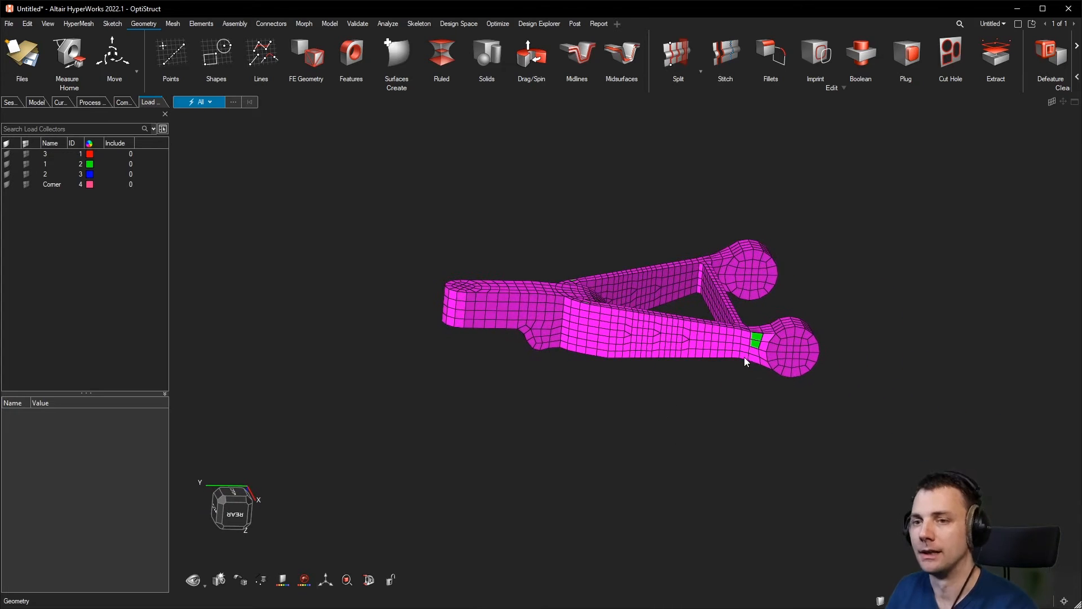
pyautogui.moveTo(741, 394); pyautogui.dragTo(698, 344, button='middle')
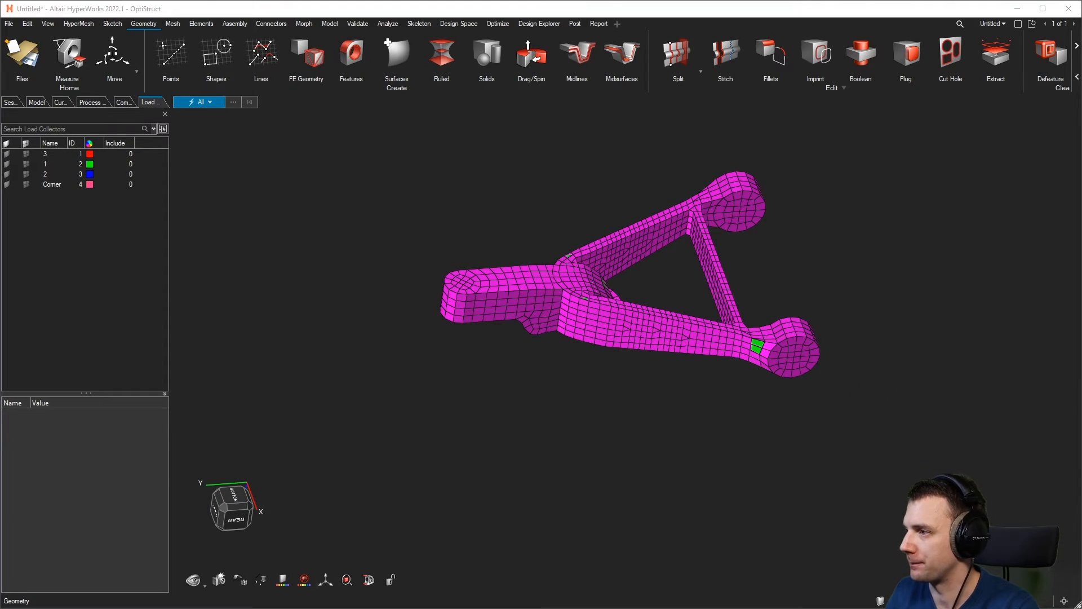
# Return to the 6010 tutorial page in the browser and read the uniaxial stress paragraph between the S-N curves in Figures 1 and 2.
pyautogui.moveTo(879, 608); pyautogui.dragTo(732, 9)
pyautogui.scroll(-3, 693, 222)
pyautogui.scroll(2, 490, 265)
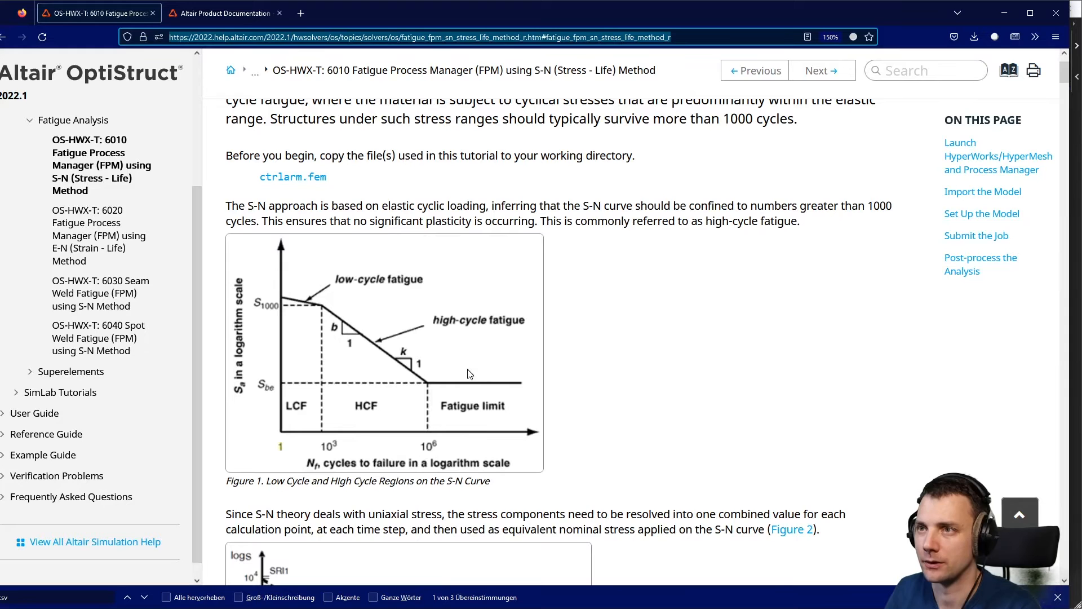
pyautogui.scroll(-3, 361, 457)
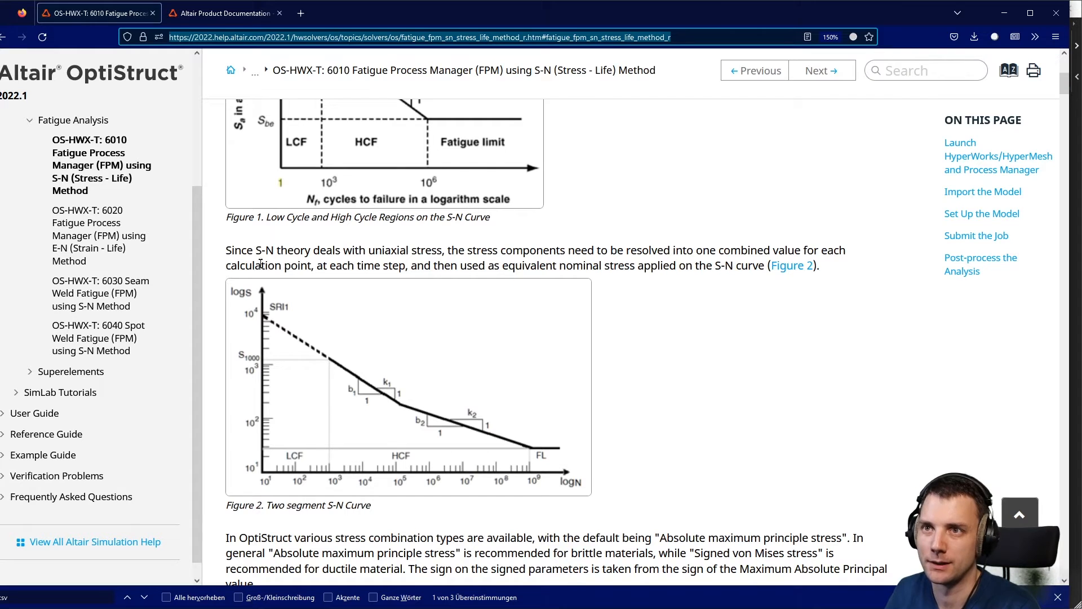
pyautogui.moveTo(228, 250); pyautogui.dragTo(838, 266)
pyautogui.click(723, 293)
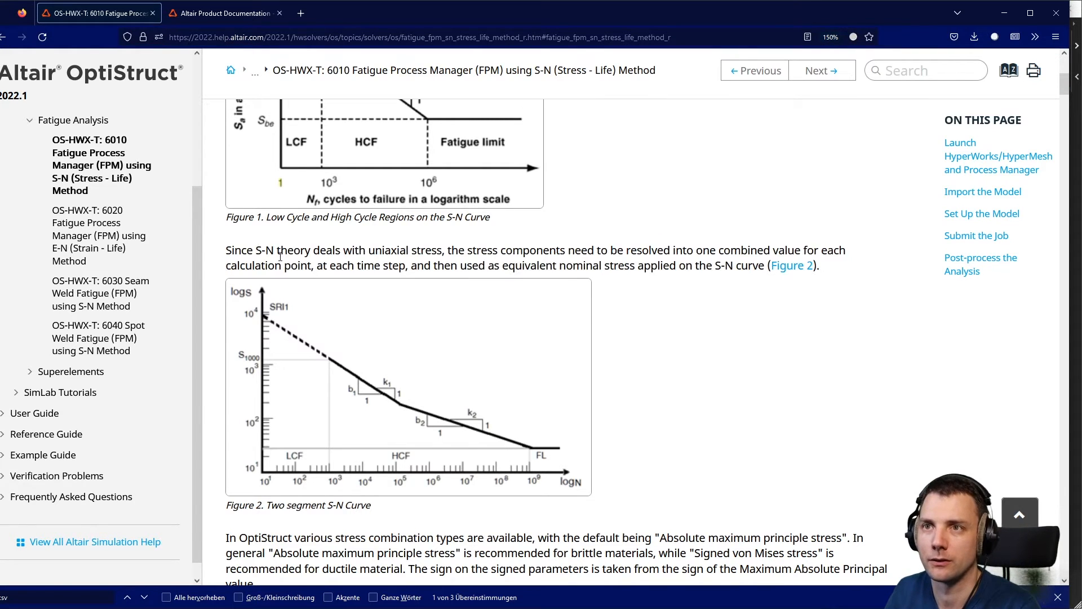
pyautogui.scroll(2, 306, 250)
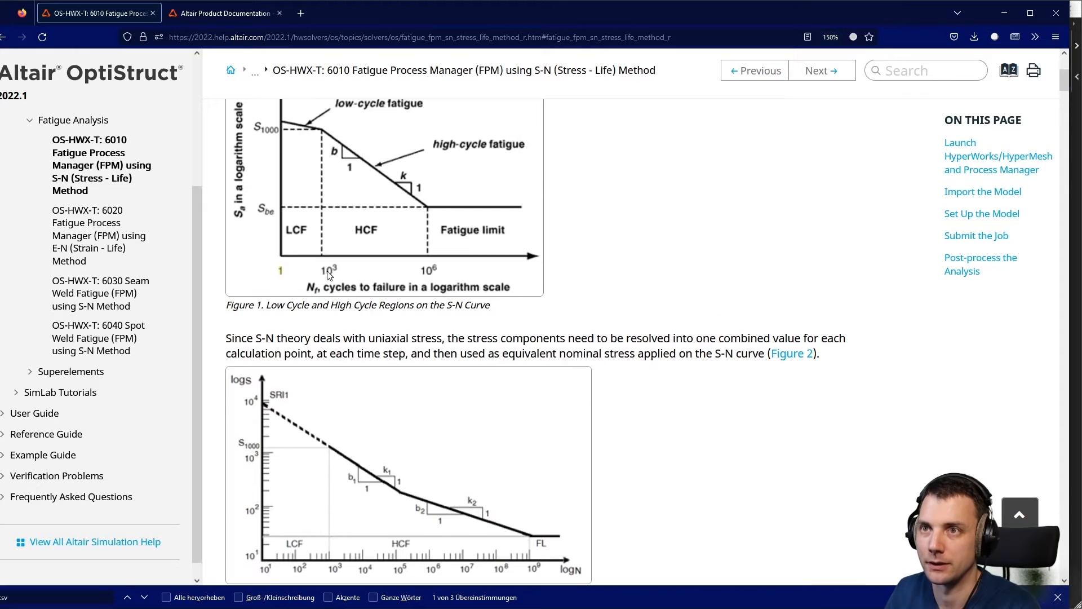
pyautogui.moveTo(397, 338); pyautogui.dragTo(857, 343)
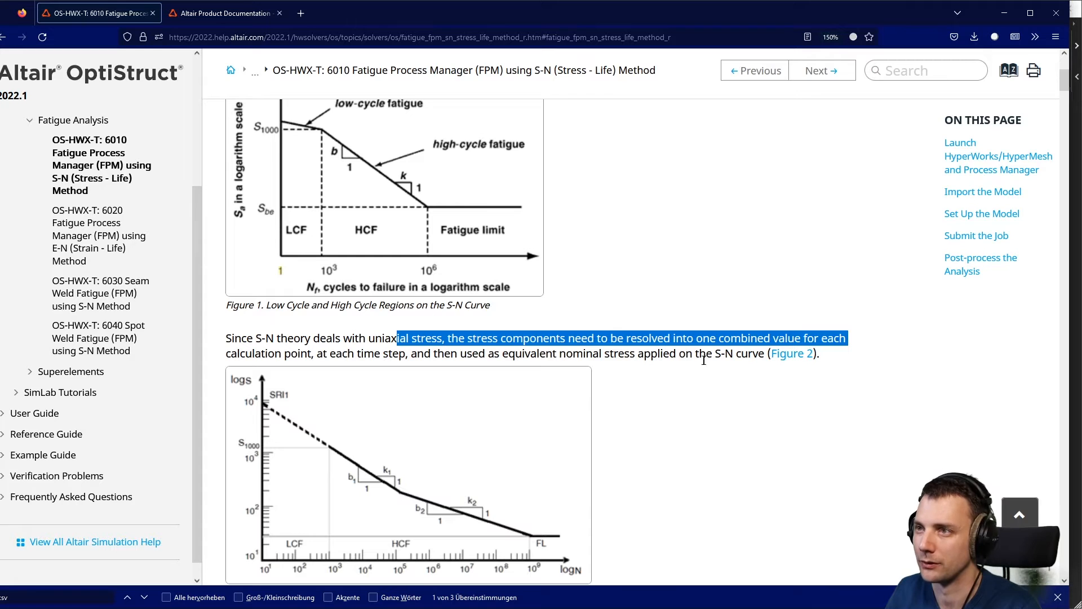
pyautogui.scroll(2, 584, 361)
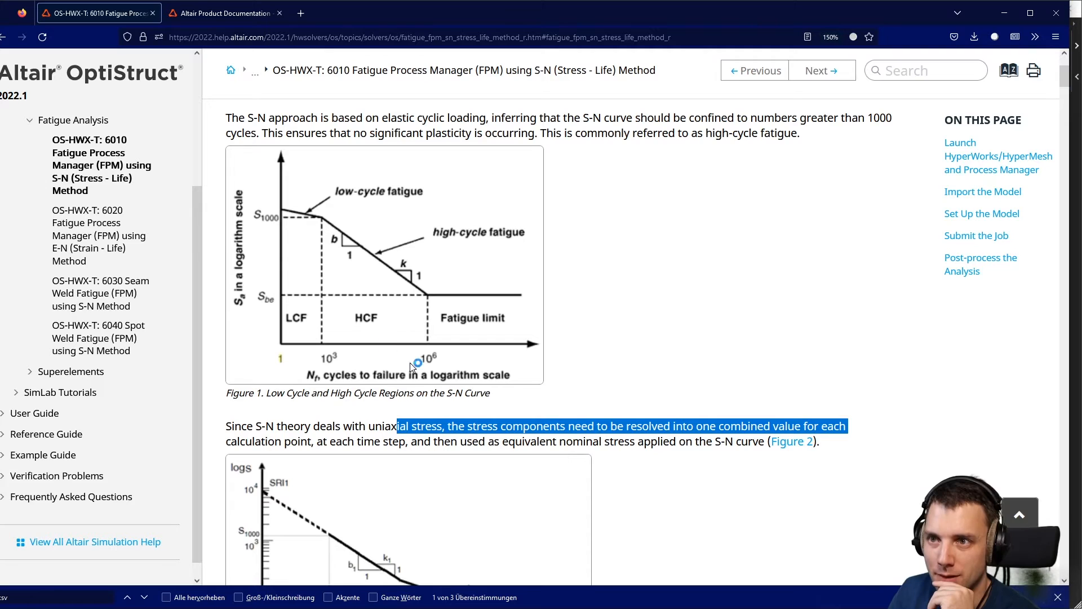
pyautogui.click(371, 427)
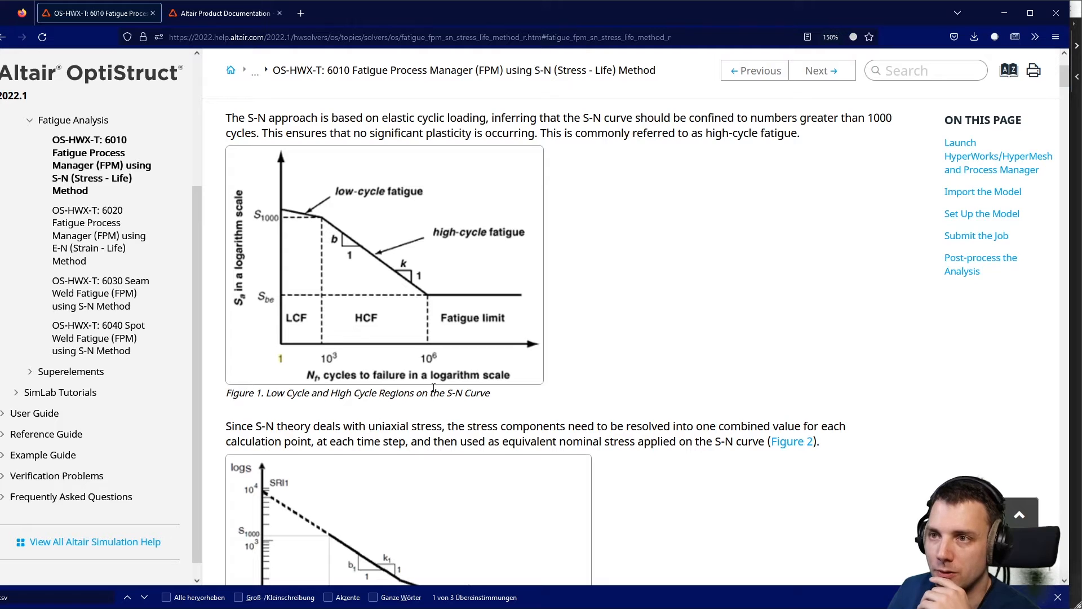
pyautogui.scroll(-2, 437, 384)
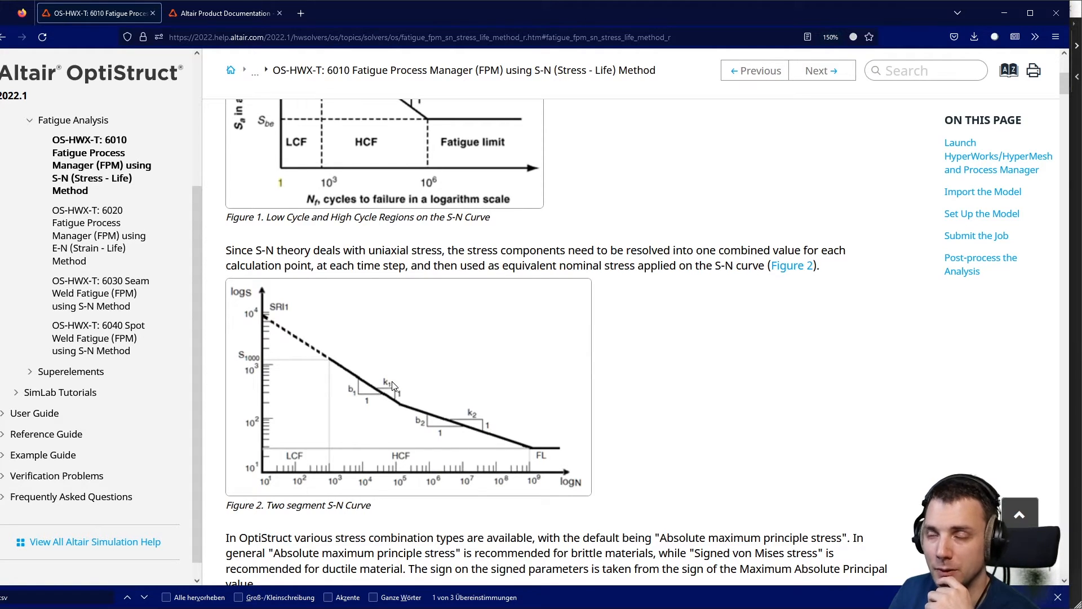
# Read the tutorial's paragraph on OptiStruct stress combination types below the two-segment S-N curve.
pyautogui.scroll(-3, 606, 331)
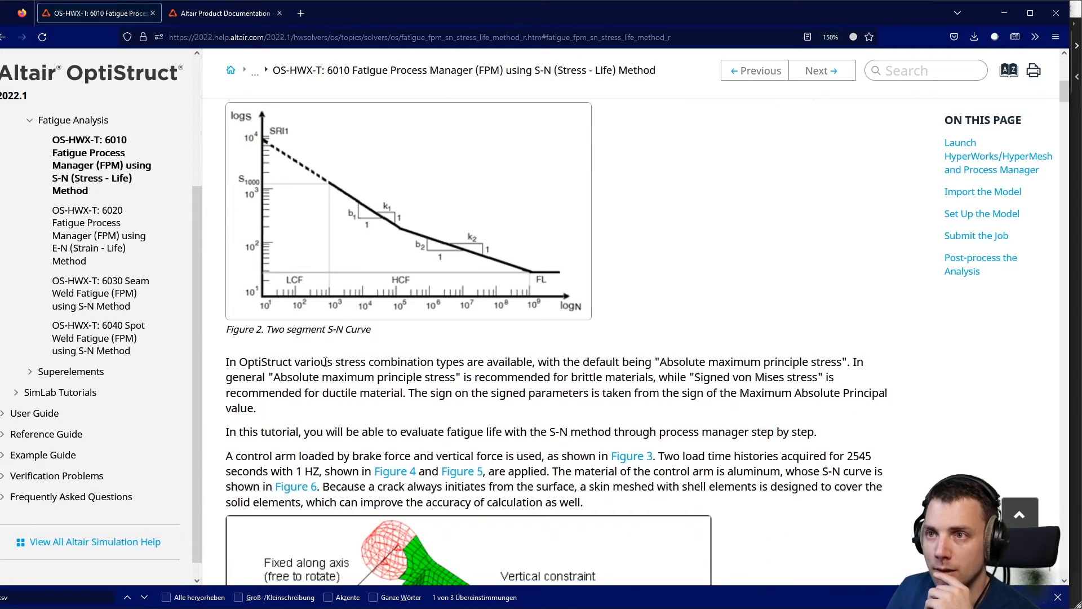
pyautogui.moveTo(261, 361); pyautogui.dragTo(263, 375)
pyautogui.click(270, 372)
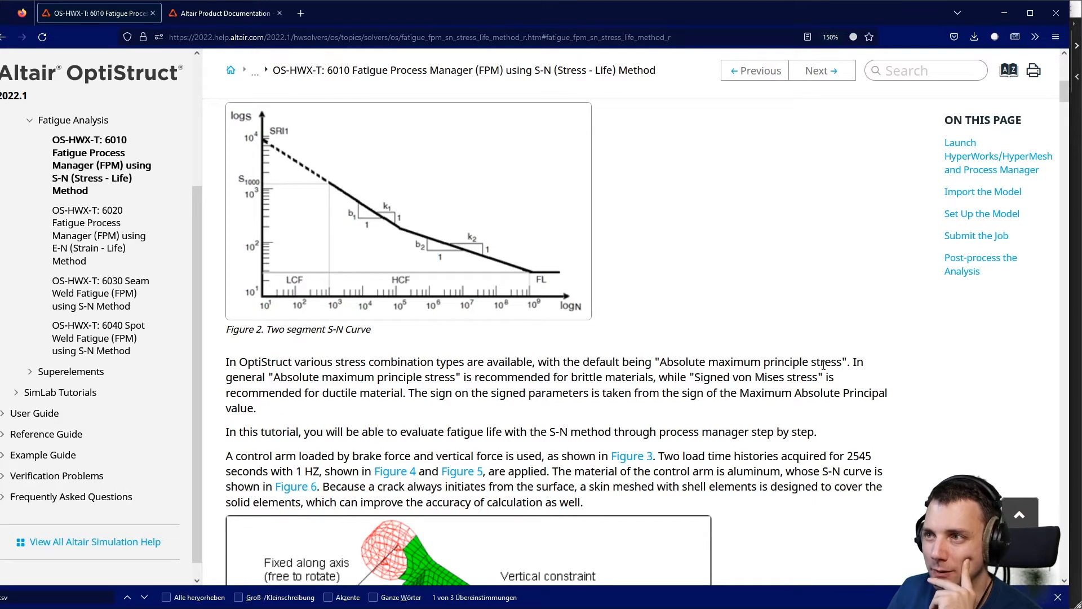
pyautogui.moveTo(820, 360); pyautogui.dragTo(826, 366)
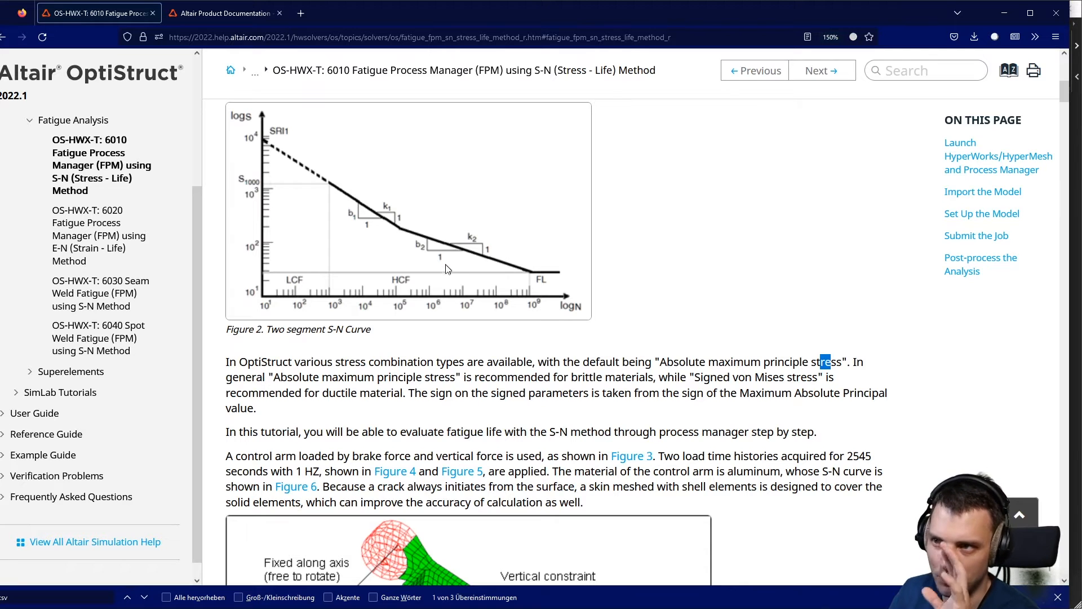
pyautogui.scroll(-2, 816, 299)
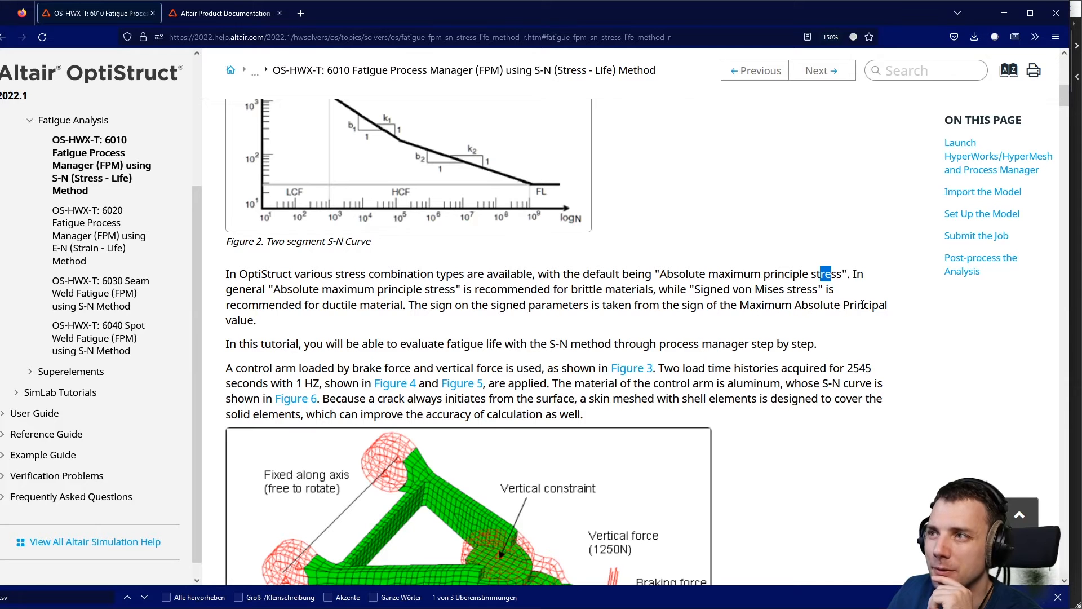
pyautogui.scroll(-2, 479, 335)
# Study the control arm load case description and the constraints, vertical force and braking force shown in Figure 3.
pyautogui.moveTo(289, 256); pyautogui.dragTo(571, 259)
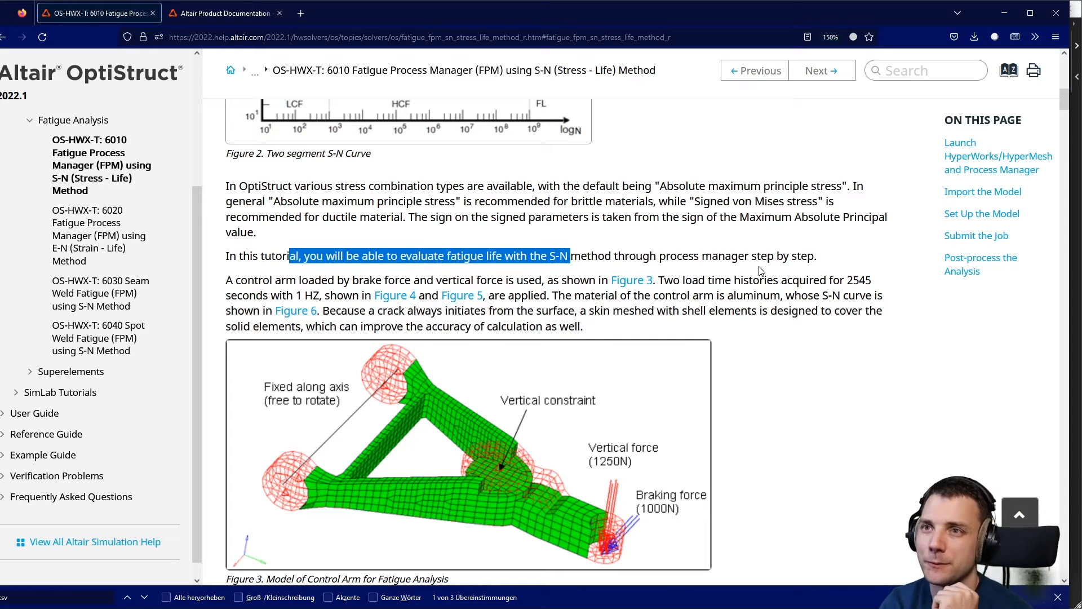
pyautogui.scroll(-3, 580, 287)
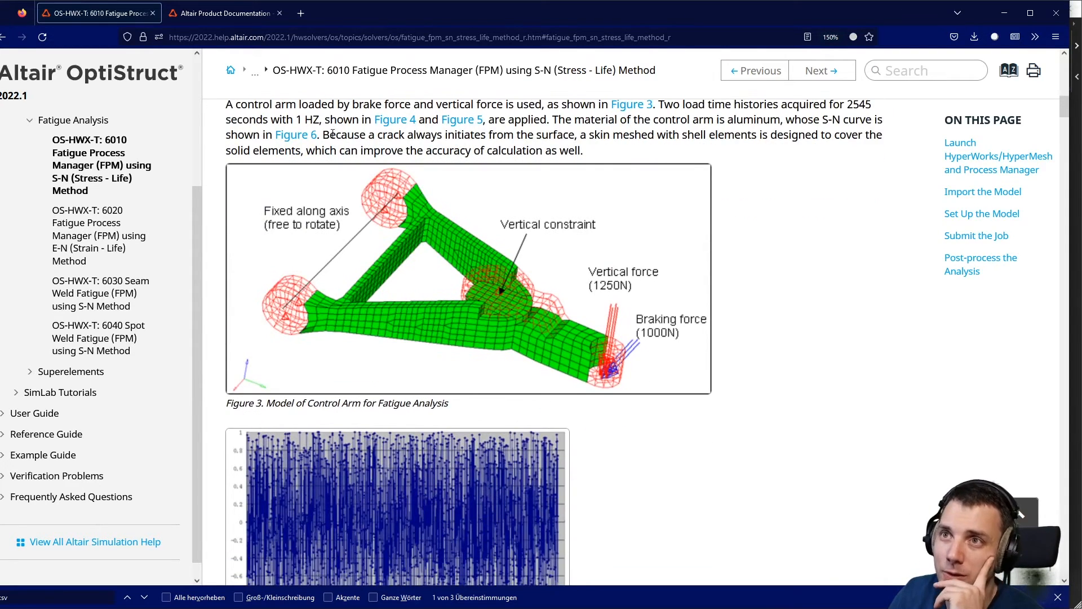
pyautogui.scroll(2, 334, 134)
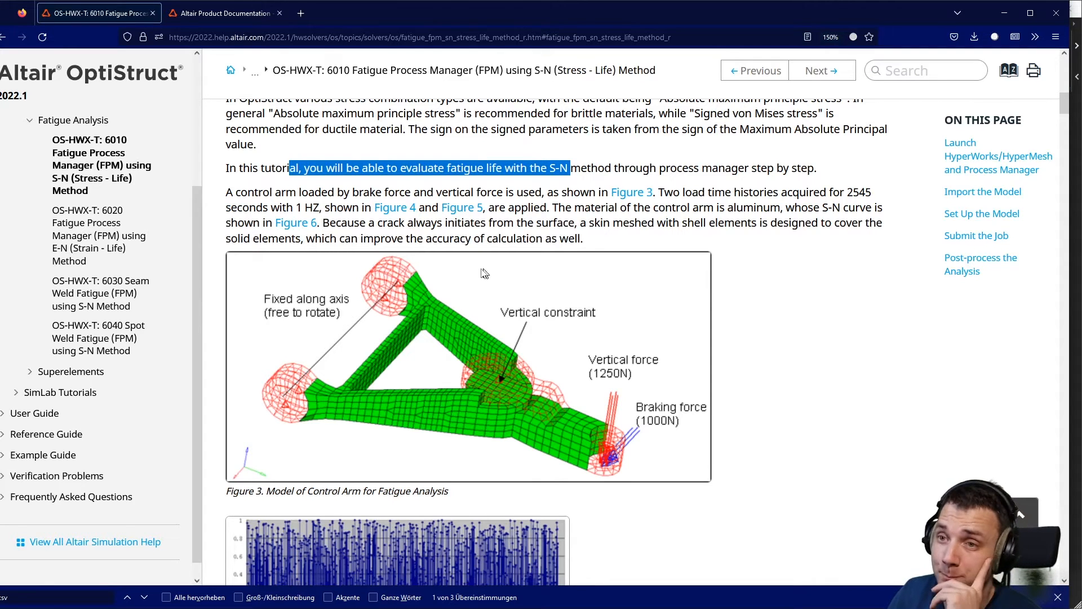
pyautogui.scroll(-2, 465, 265)
pyautogui.scroll(1, 464, 265)
pyautogui.scroll(1, 467, 270)
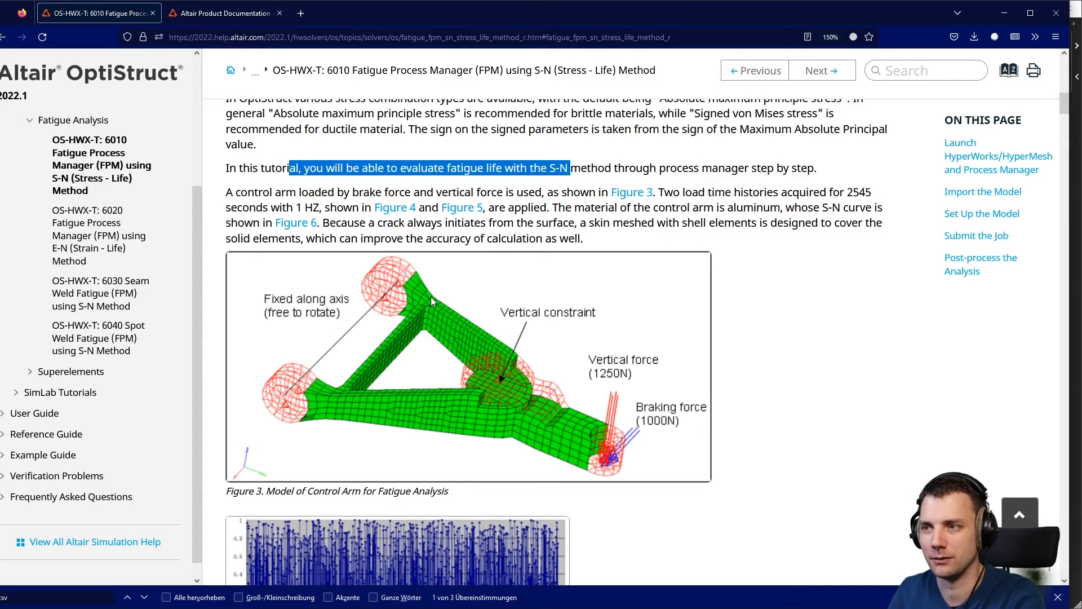
pyautogui.scroll(-3, 432, 298)
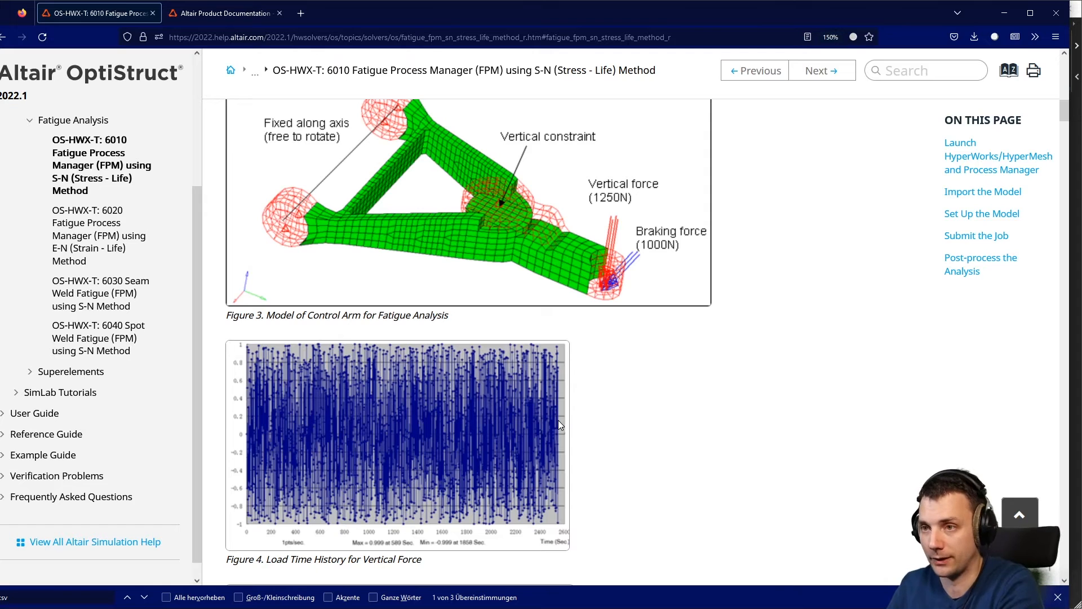
pyautogui.scroll(2, 349, 417)
pyautogui.scroll(-2, 332, 425)
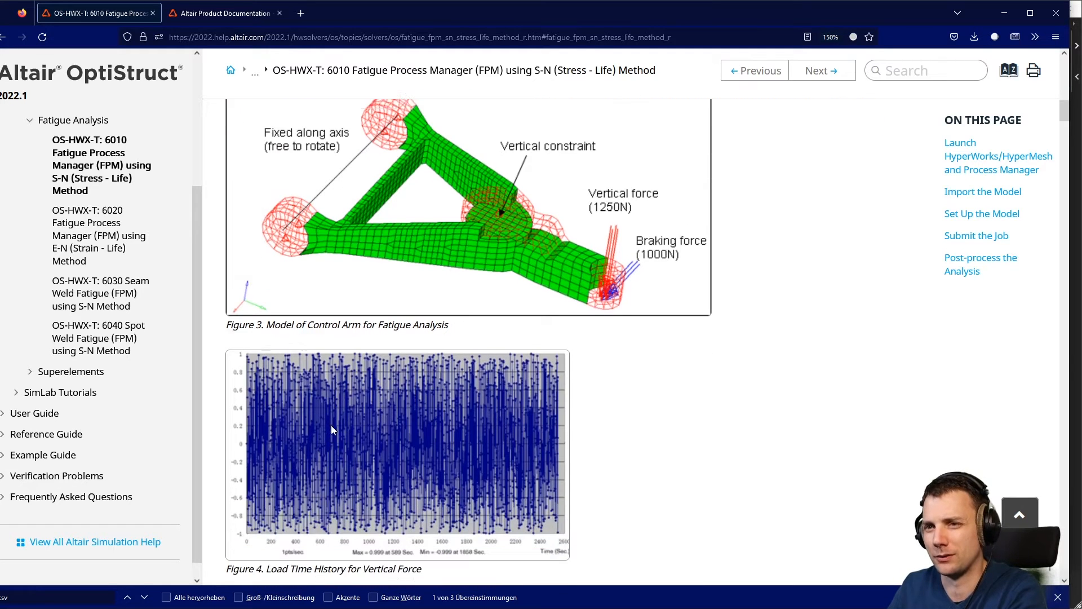
pyautogui.scroll(2, 388, 454)
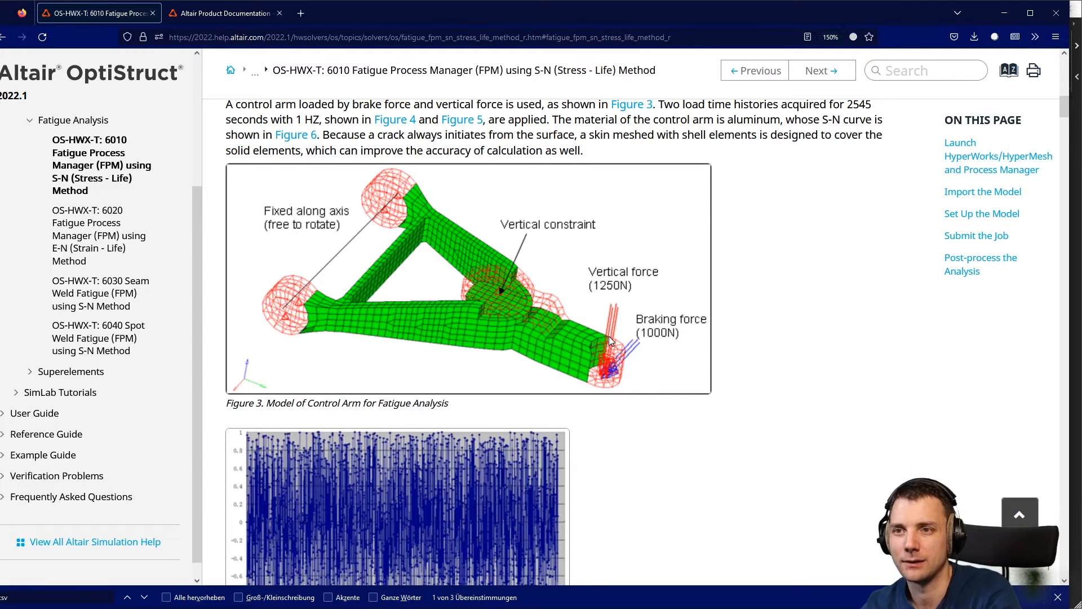
# Compare the load time histories for vertical and braking force in Figures 4 and 5 with the forces in Figure 3.
pyautogui.scroll(-3, 596, 415)
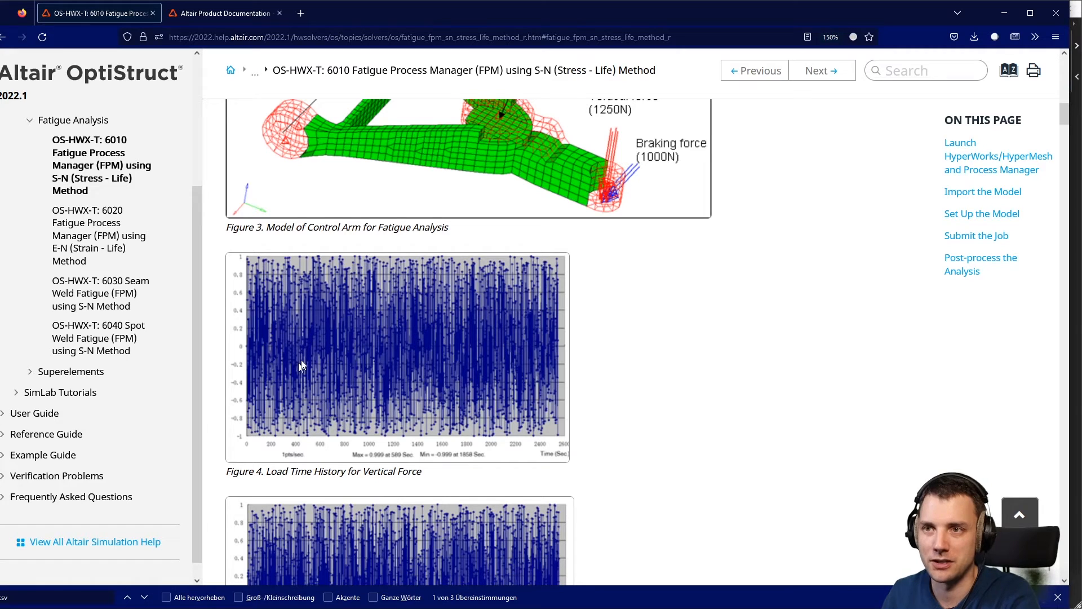
pyautogui.scroll(3, 432, 375)
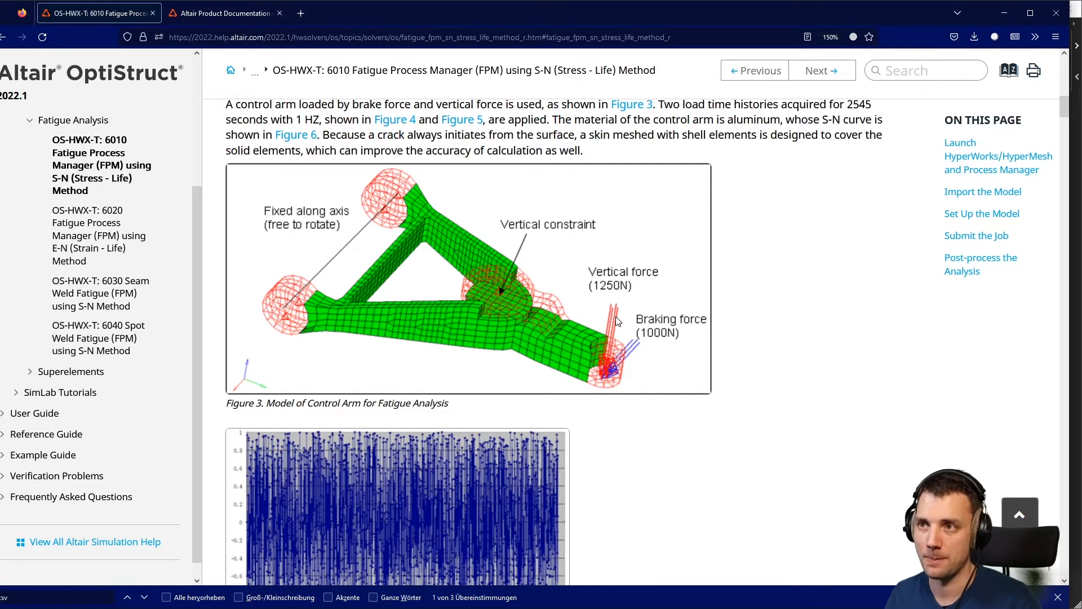
pyautogui.scroll(-2, 615, 377)
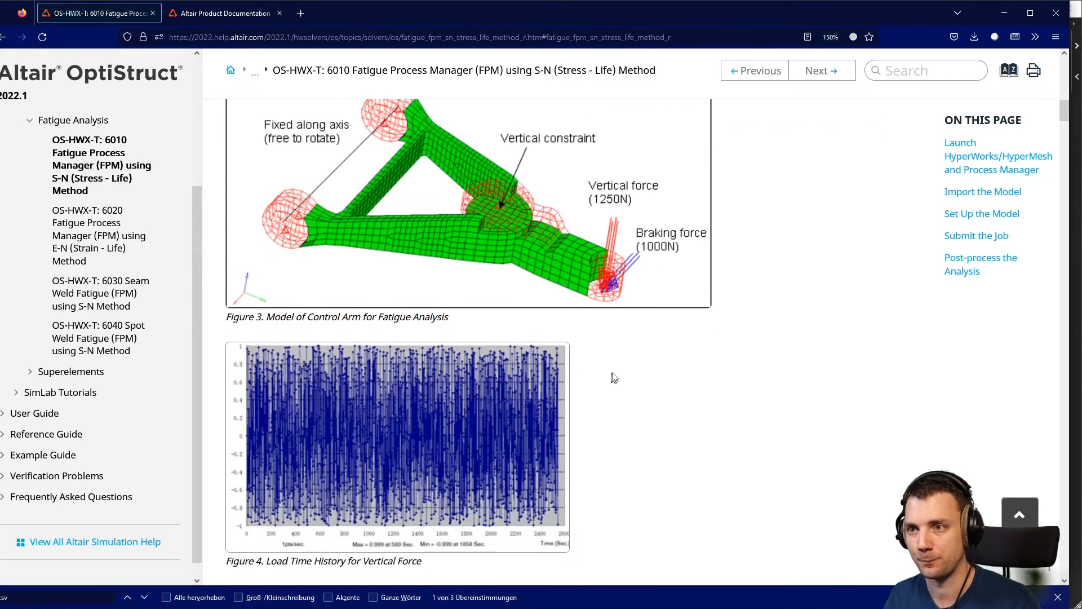
pyautogui.scroll(-2, 614, 377)
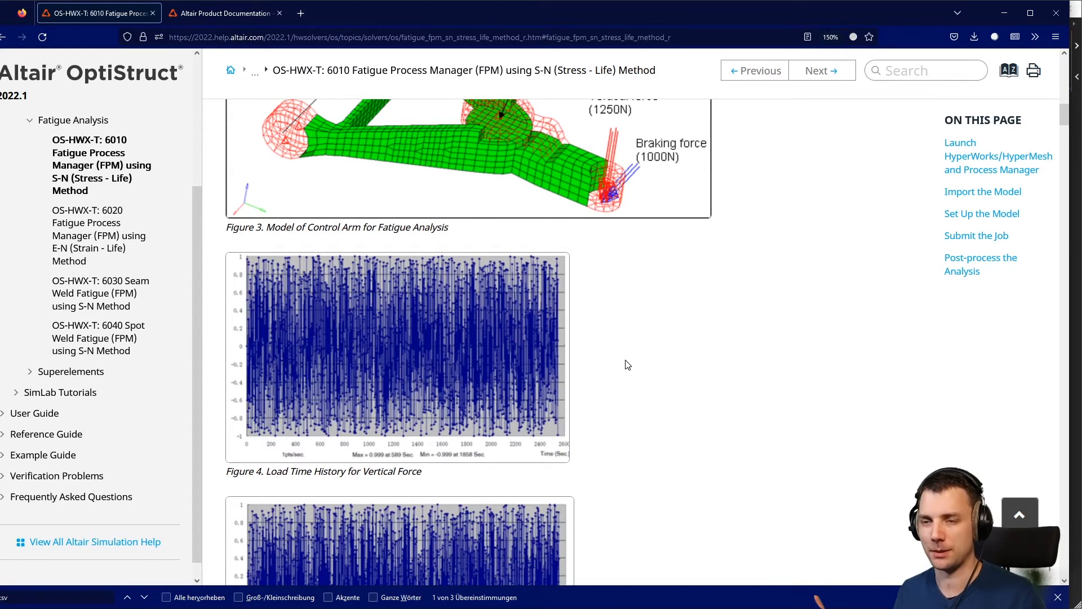
pyautogui.scroll(-1, 201, 367)
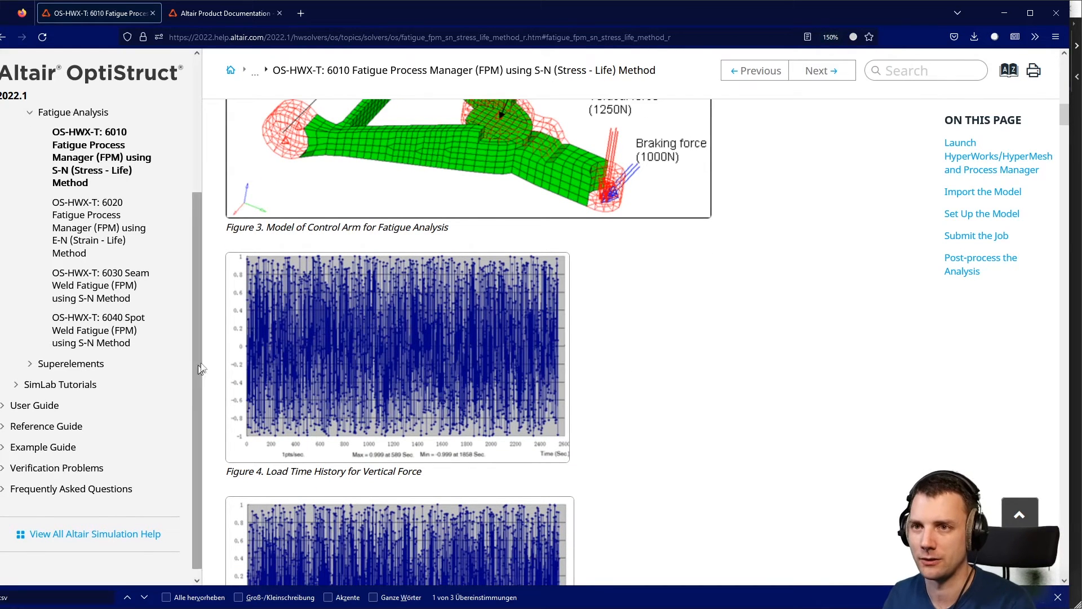
pyautogui.scroll(-2, 730, 328)
pyautogui.scroll(-3, 445, 273)
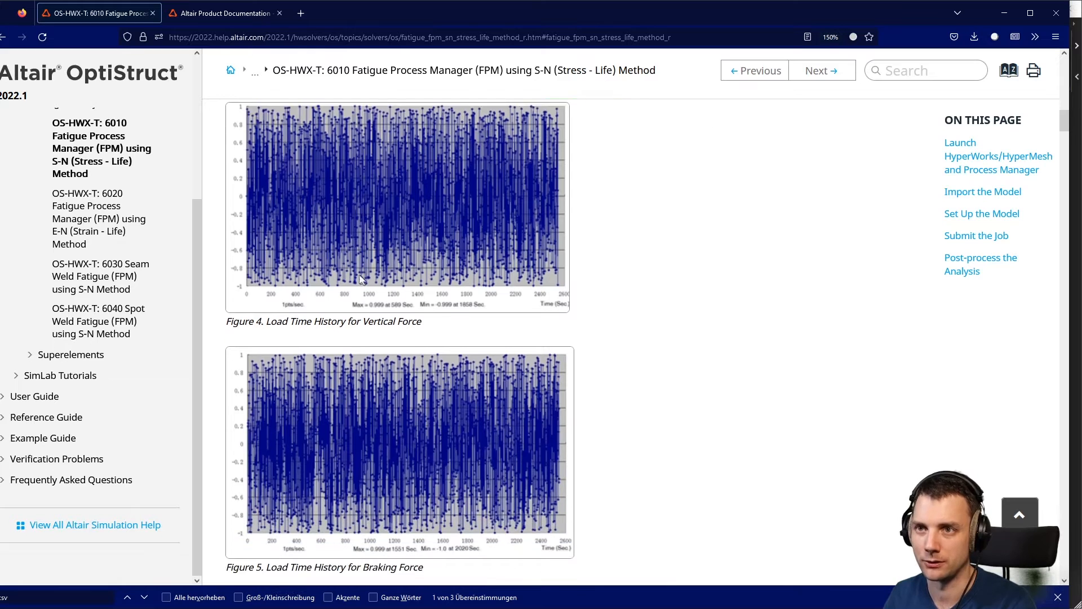
pyautogui.scroll(5, 361, 192)
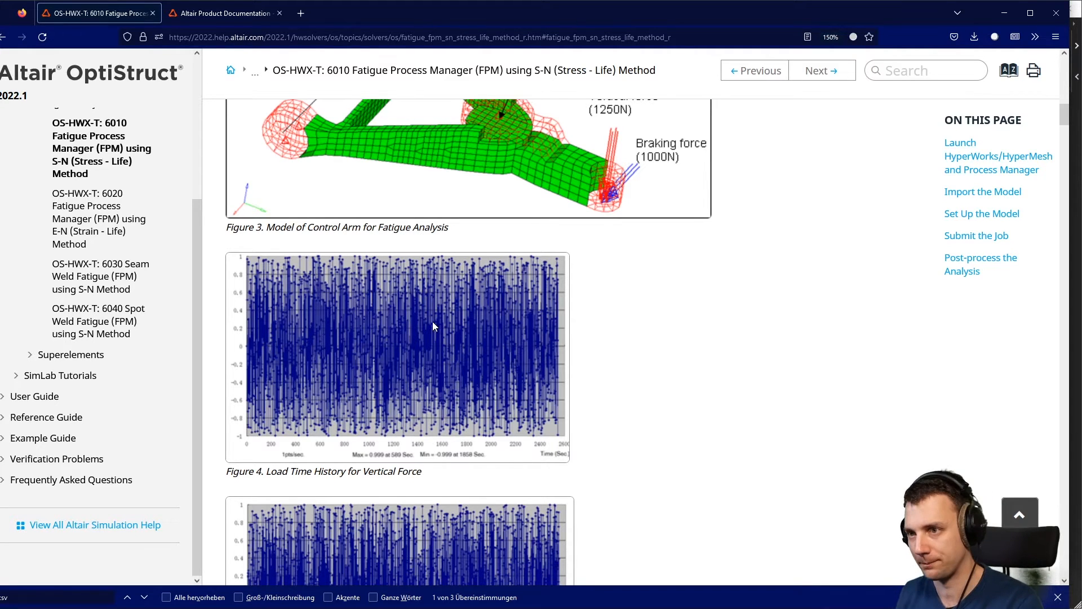
pyautogui.scroll(-1, 424, 265)
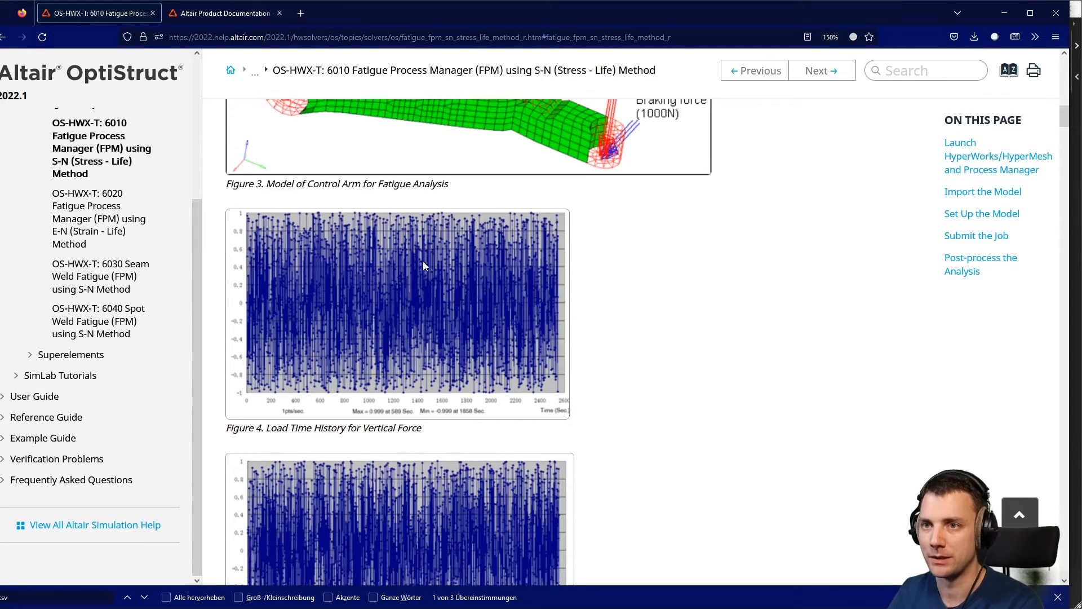
pyautogui.scroll(-1, 424, 265)
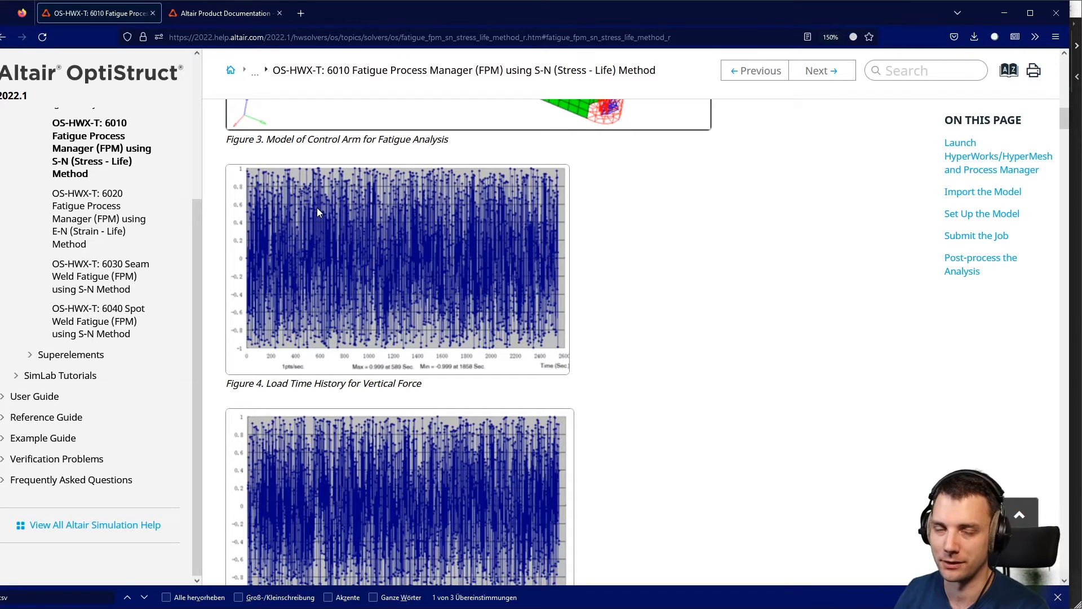
# Review the control arm forces, the load time histories and the aluminum S-N curve in Figures 3 to 6.
pyautogui.scroll(5, 482, 270)
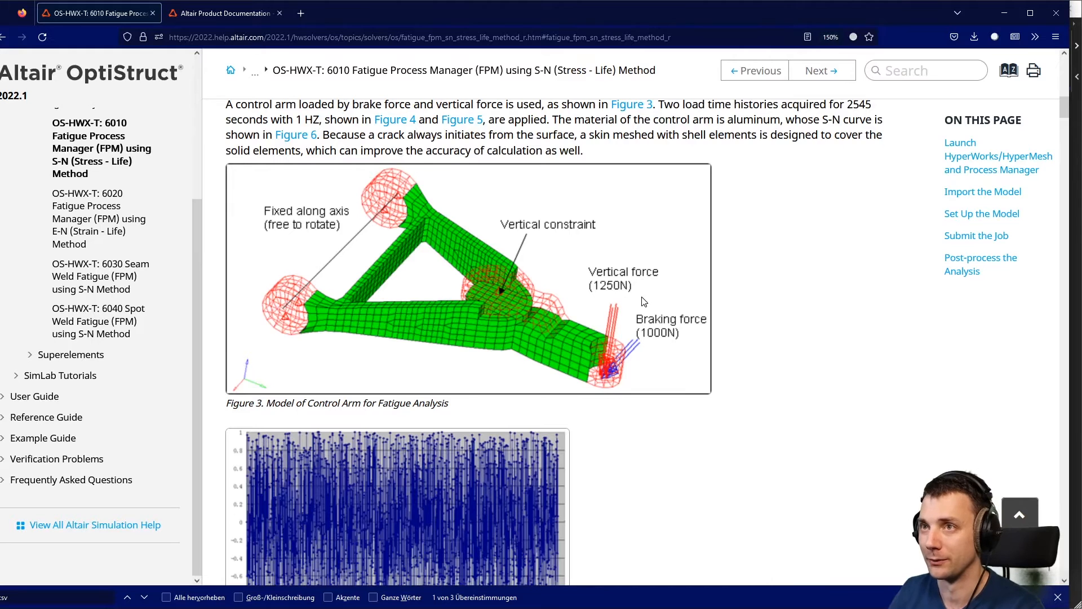
pyautogui.scroll(2, 643, 299)
pyautogui.scroll(-5, 641, 289)
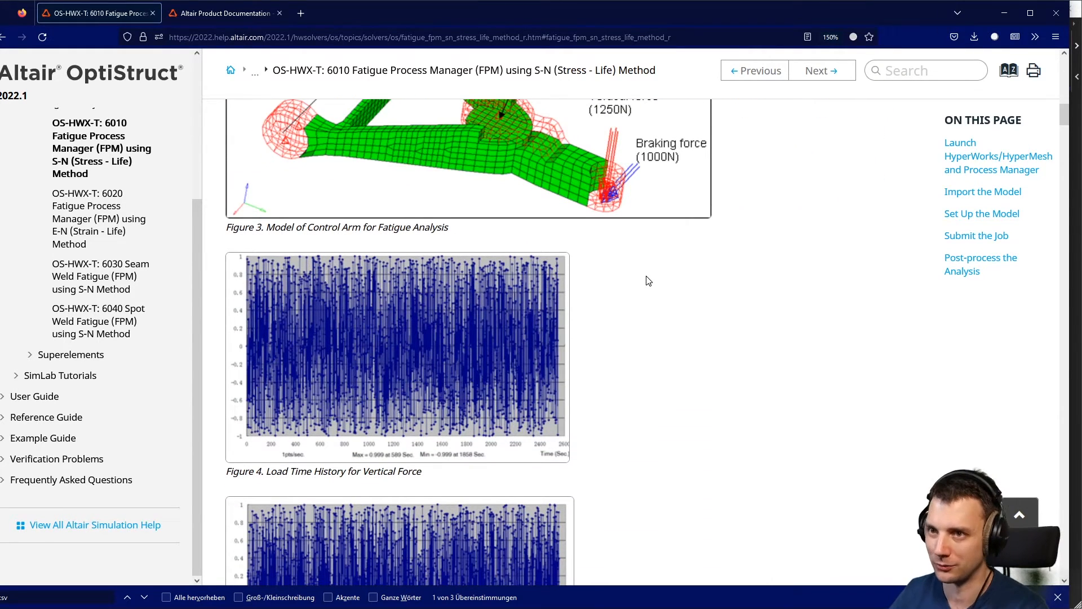
pyautogui.scroll(-2, 659, 276)
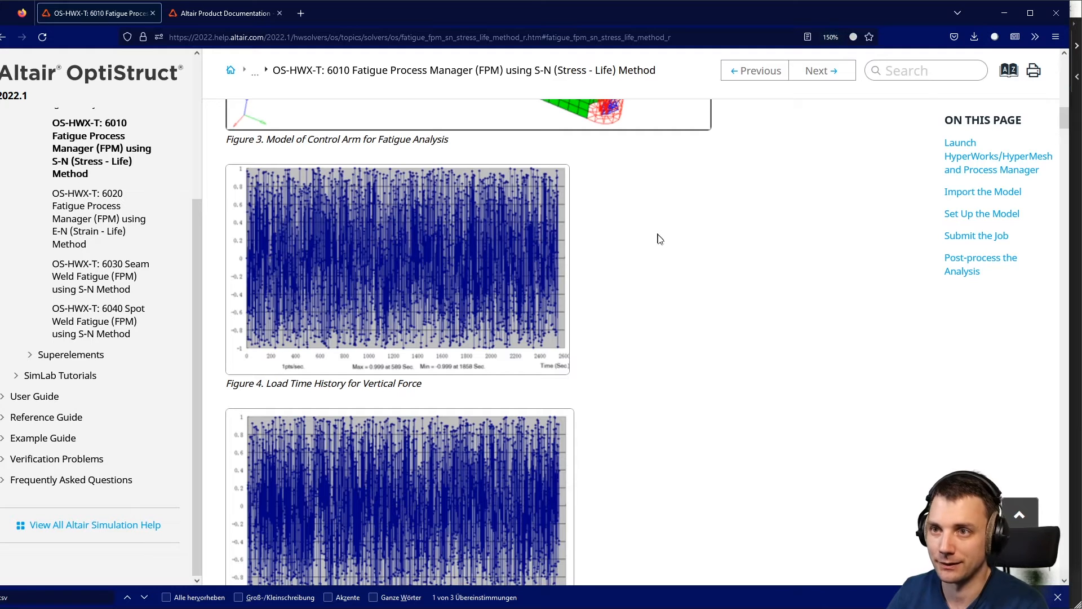
pyautogui.scroll(-5, 660, 238)
pyautogui.scroll(-2, 648, 241)
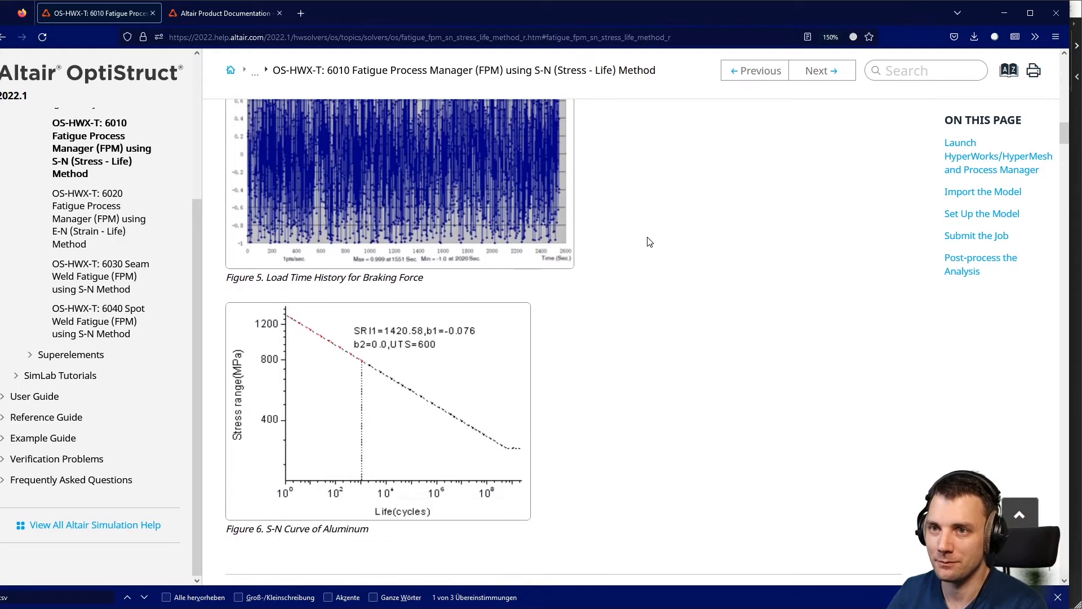
pyautogui.scroll(-1, 389, 259)
pyautogui.scroll(1, 452, 280)
pyautogui.scroll(6, 398, 162)
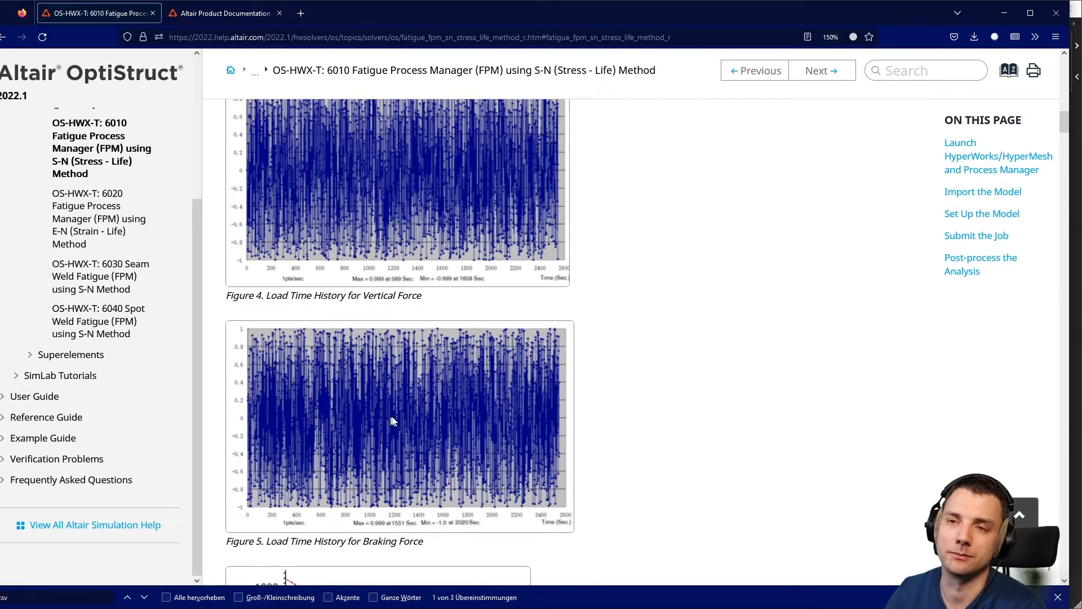
pyautogui.scroll(3, 389, 444)
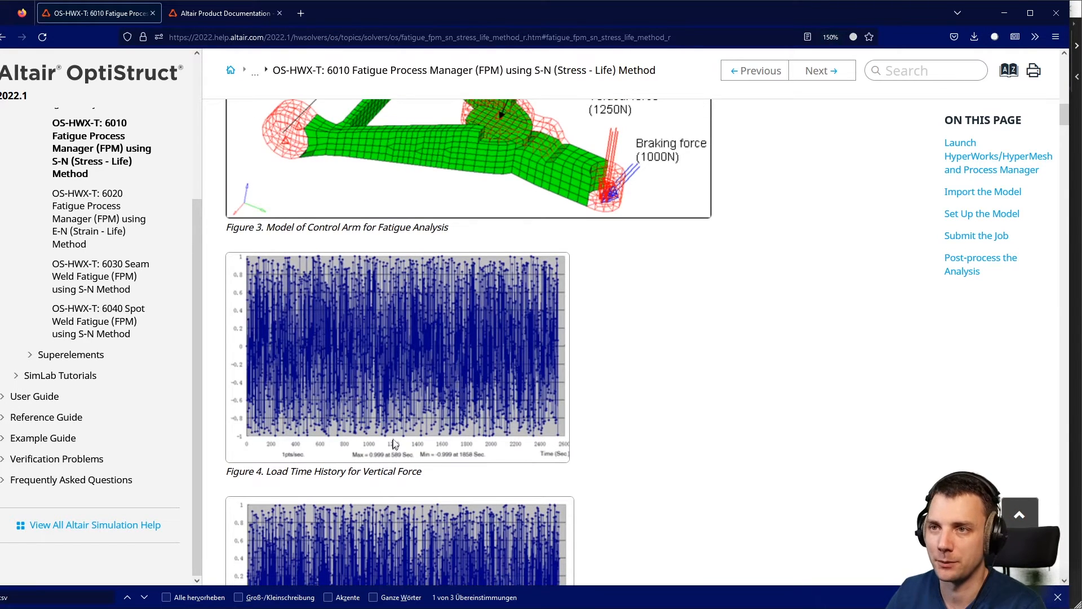
pyautogui.scroll(-2, 389, 443)
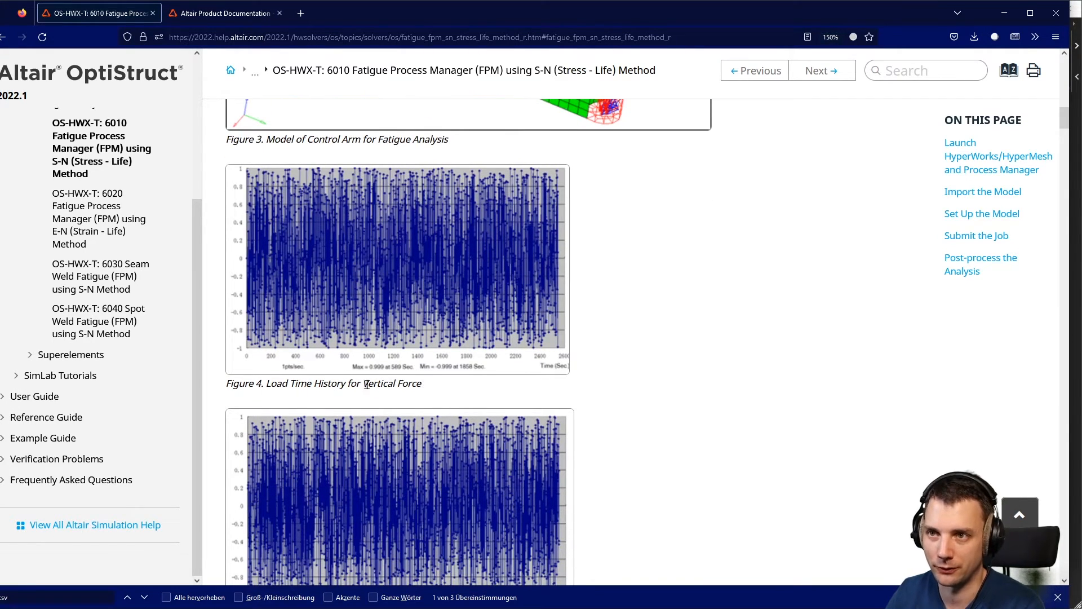
# Read the tutorial's Step 1 instructions for launching HyperWorks/HyperMesh and creating a Fatigue PM session.
pyautogui.scroll(-5, 395, 381)
pyautogui.scroll(-5, 428, 369)
pyautogui.scroll(-5, 420, 338)
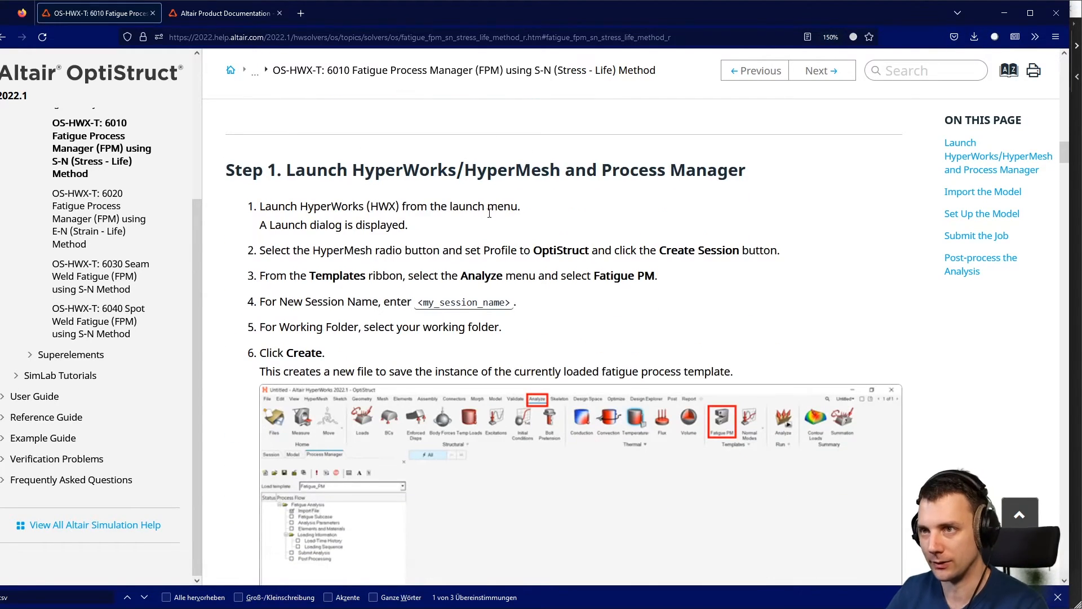
pyautogui.scroll(-2, 489, 214)
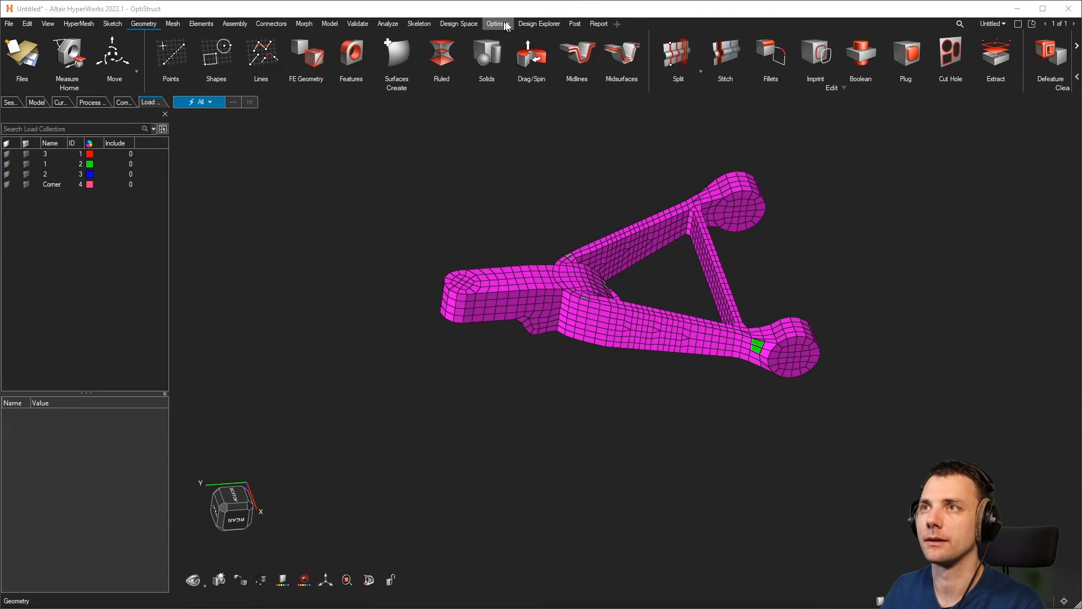
# Switch to HyperWorks and search its commands for the Fatigue PM template.
pyautogui.click(617, 24)
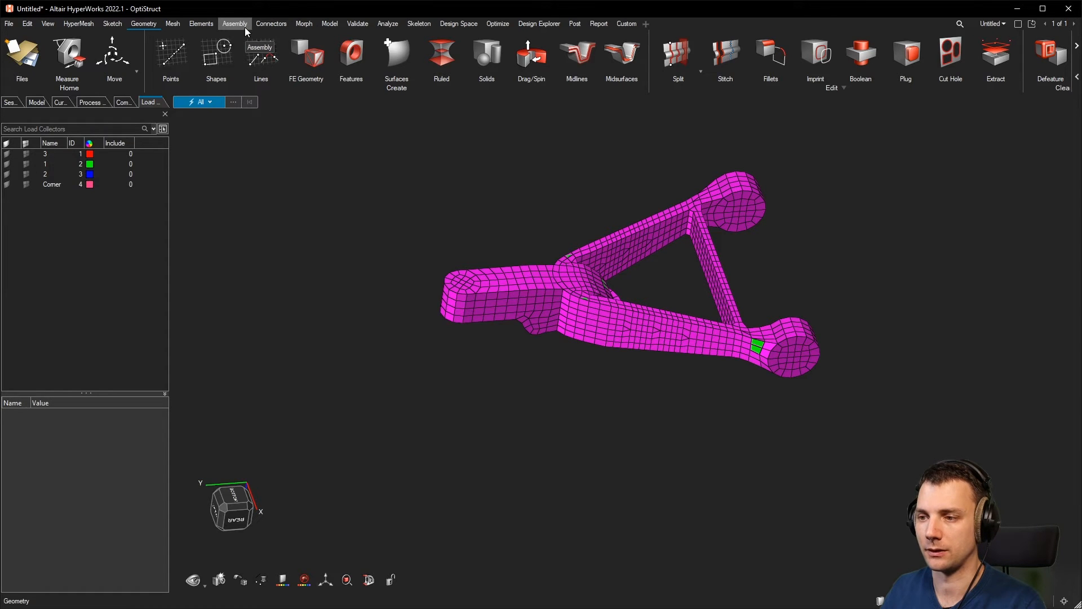
pyautogui.click(9, 23)
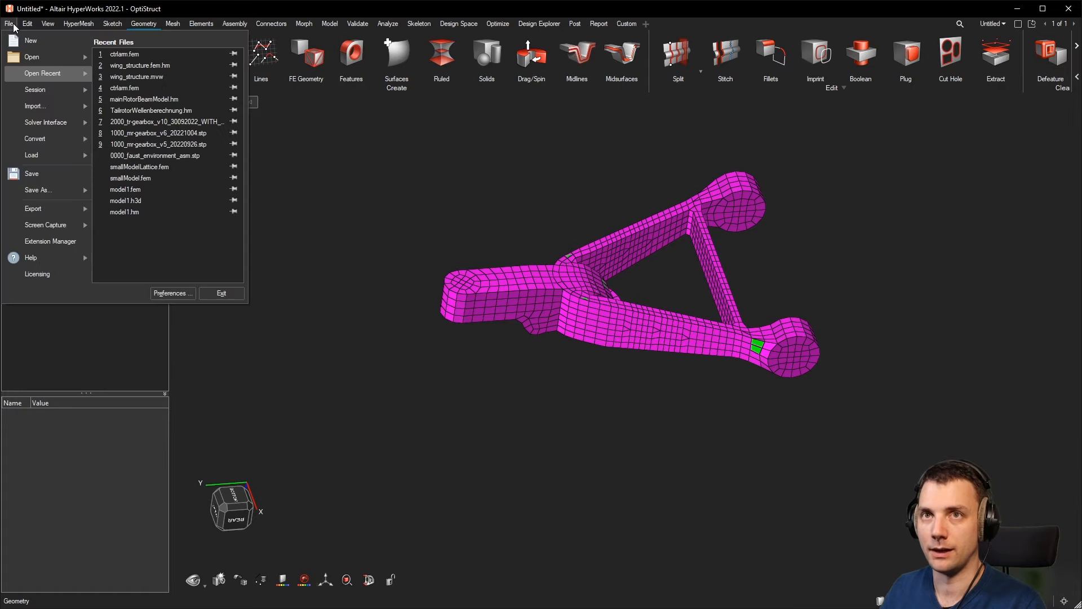
pyautogui.click(49, 105)
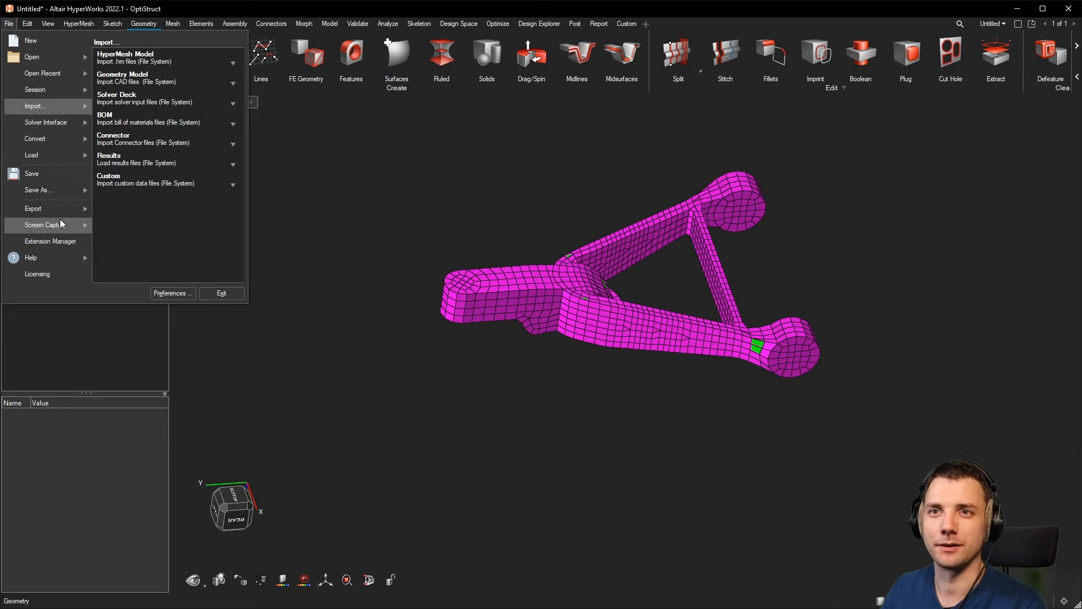
pyautogui.click(57, 122)
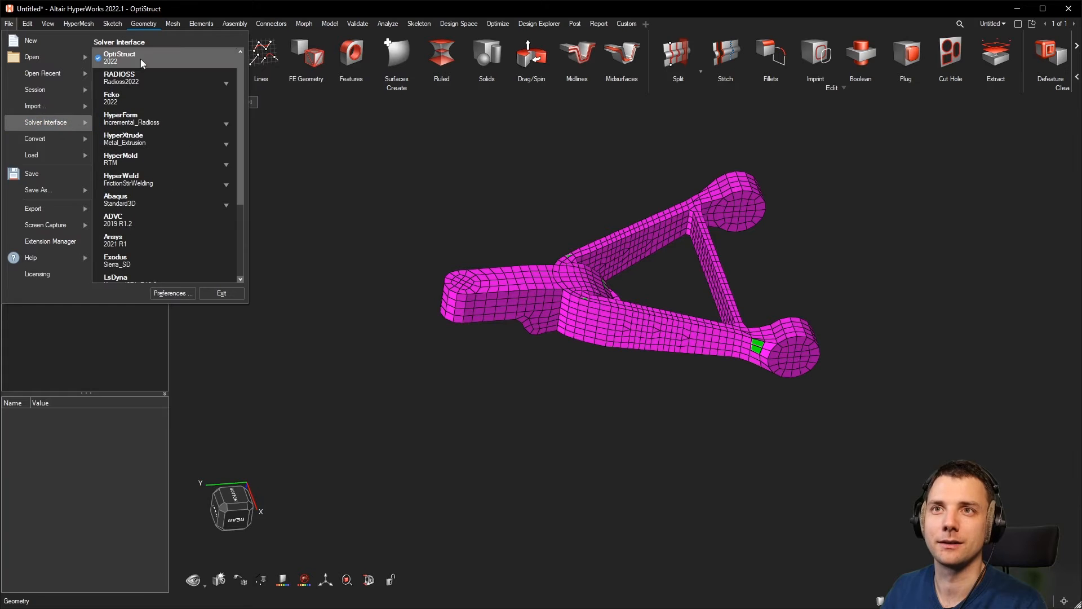
pyautogui.click(387, 110)
pyautogui.click(501, 24)
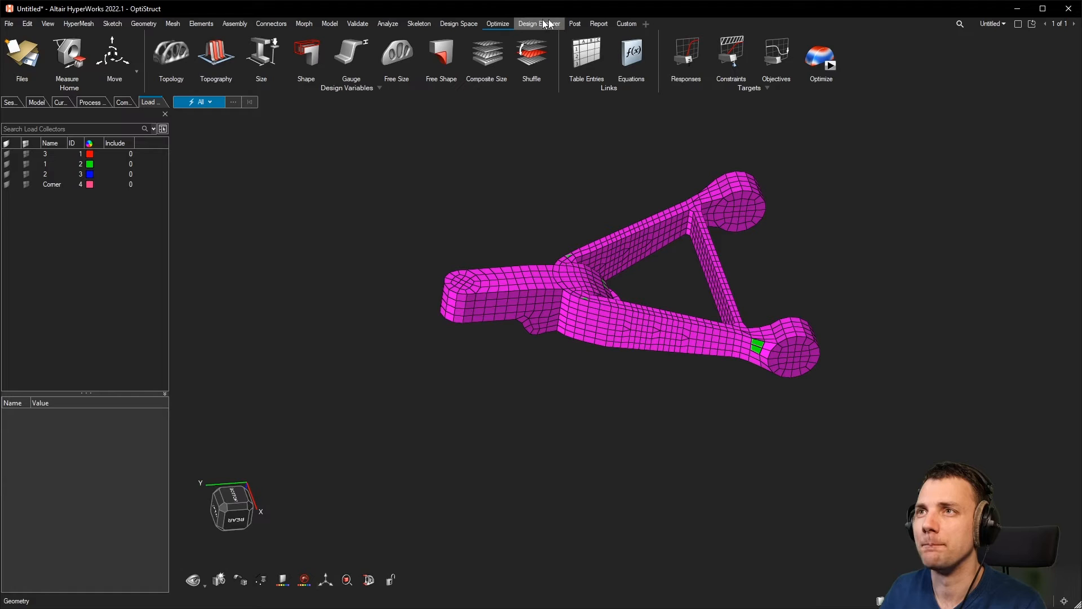
pyautogui.click(574, 24)
pyautogui.click(597, 24)
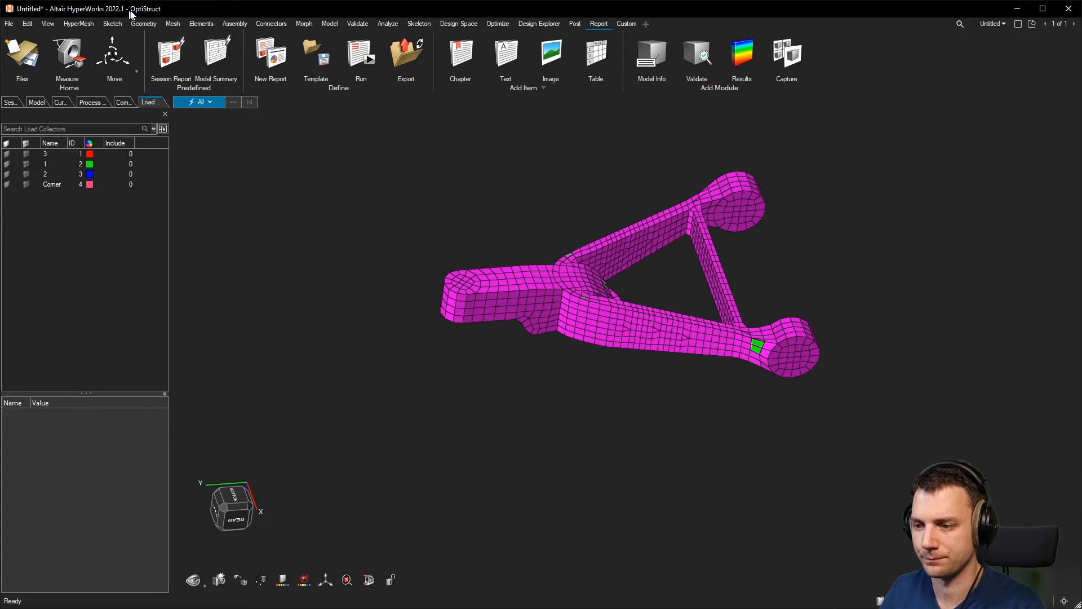
# Create a new Fatigue PM session named my_session_name, keeping the default working folder.
pyautogui.click(388, 24)
pyautogui.click(821, 88)
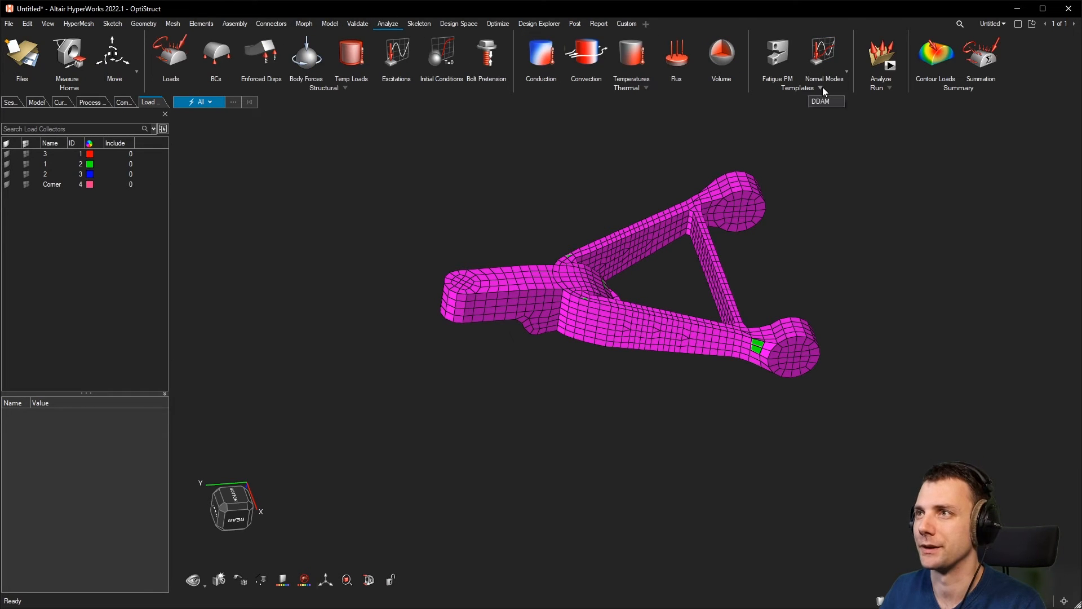
pyautogui.click(778, 55)
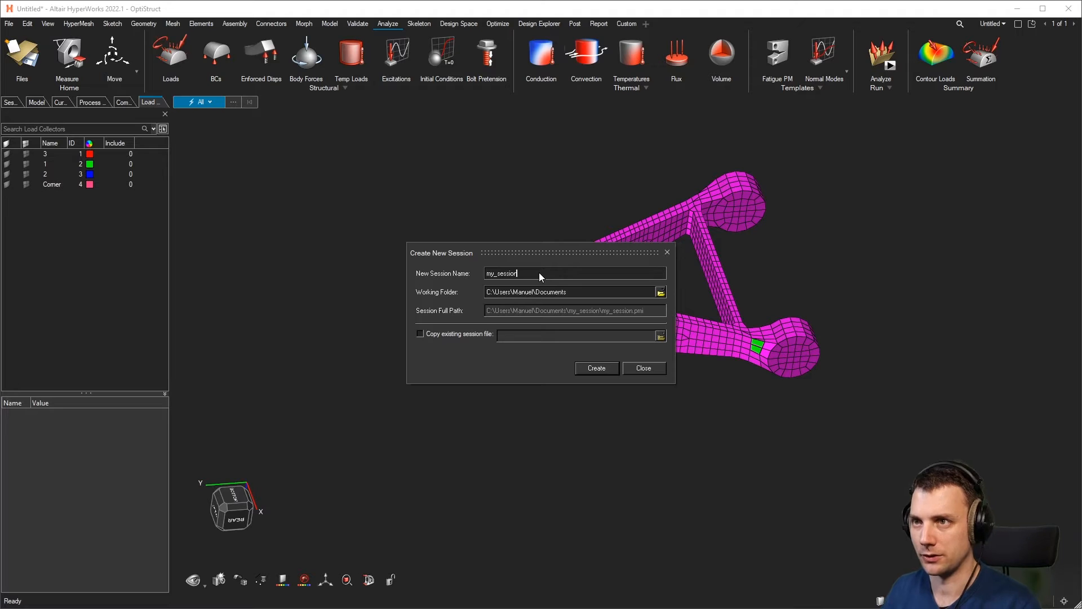
pyautogui.write('_name')
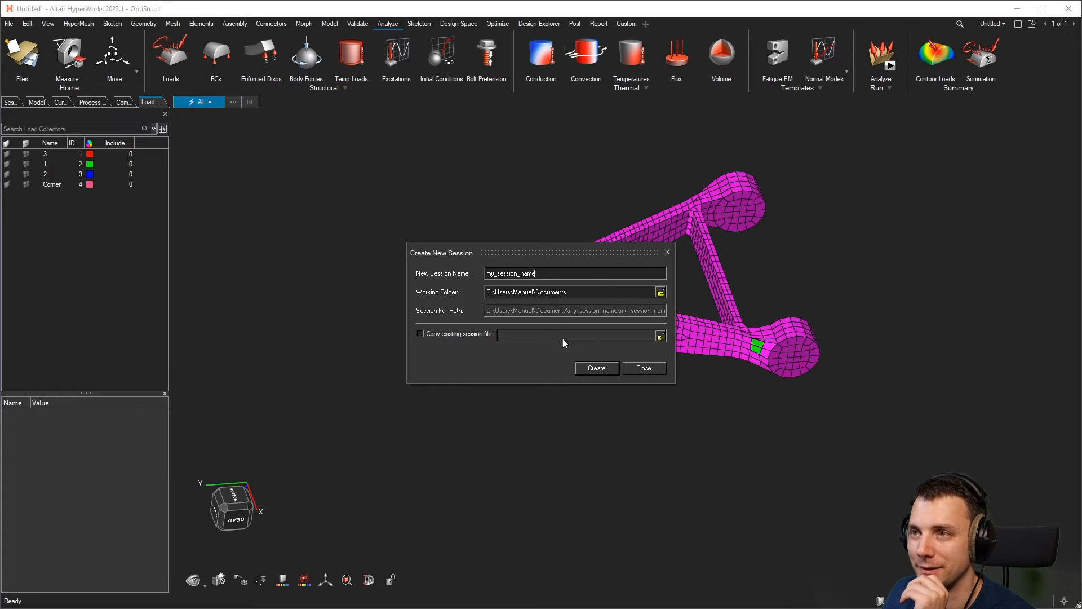
pyautogui.click(586, 367)
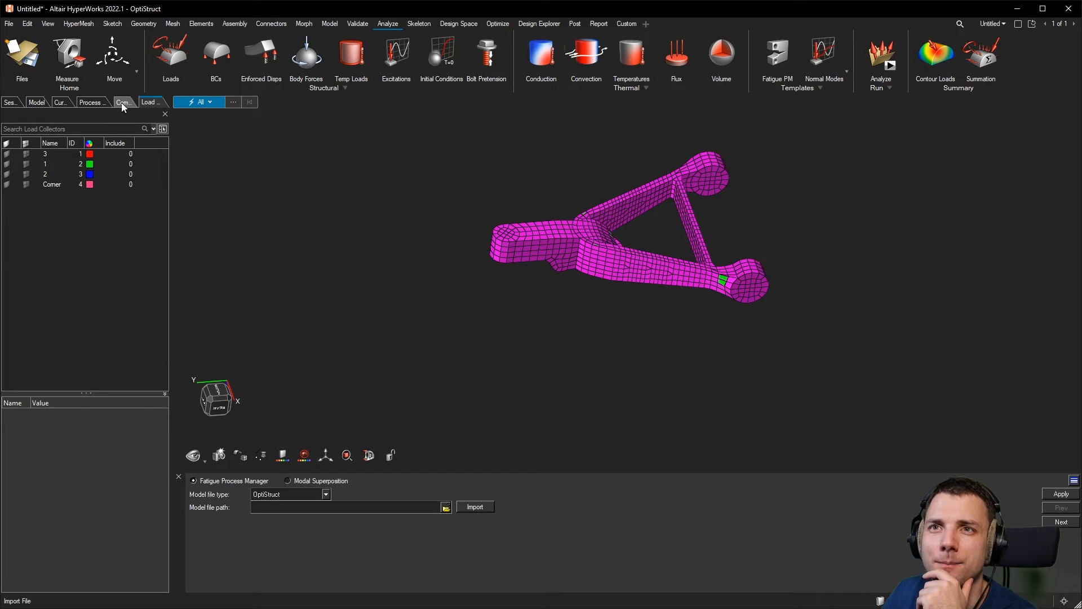
# Import the OptiStruct model ctrlarm.fem from the fatigue folder in the fatigue process flow and apply the Import File stage.
pyautogui.click(101, 104)
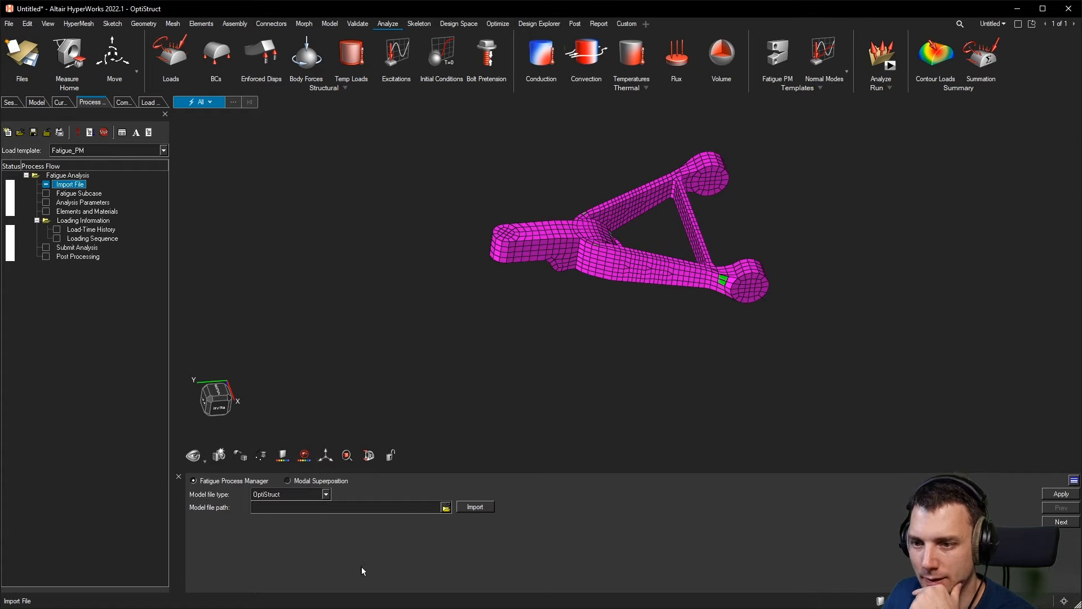
pyautogui.click(445, 509)
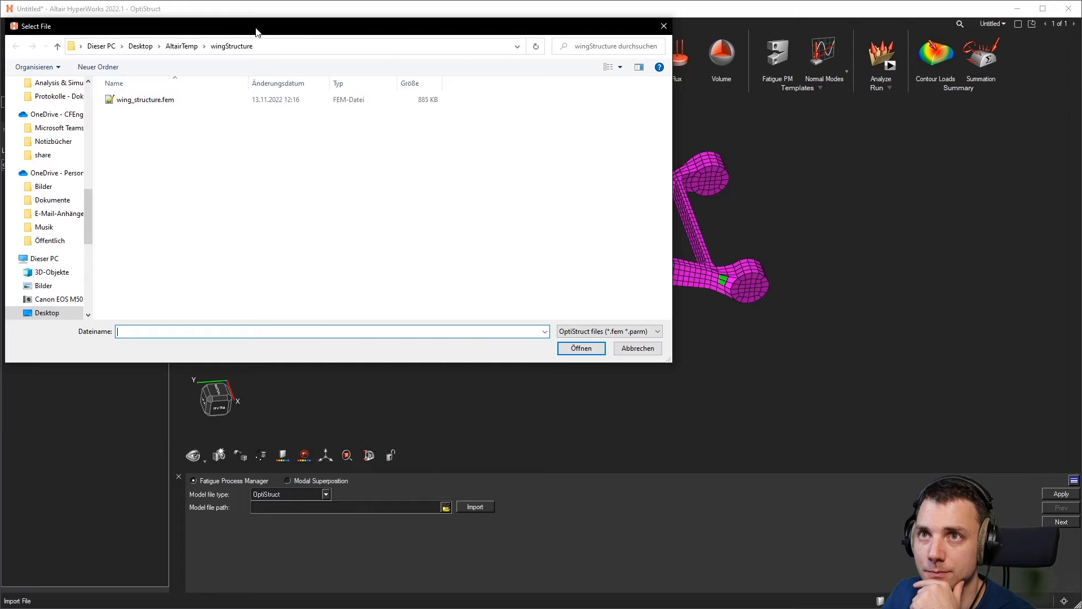
pyautogui.moveTo(256, 28); pyautogui.dragTo(397, 608)
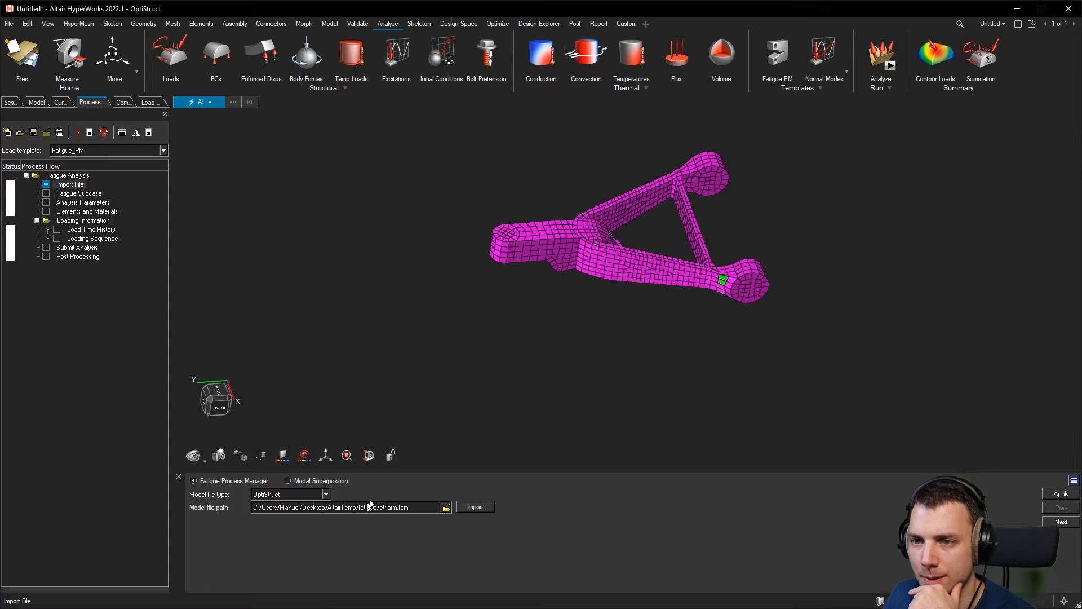
pyautogui.click(467, 507)
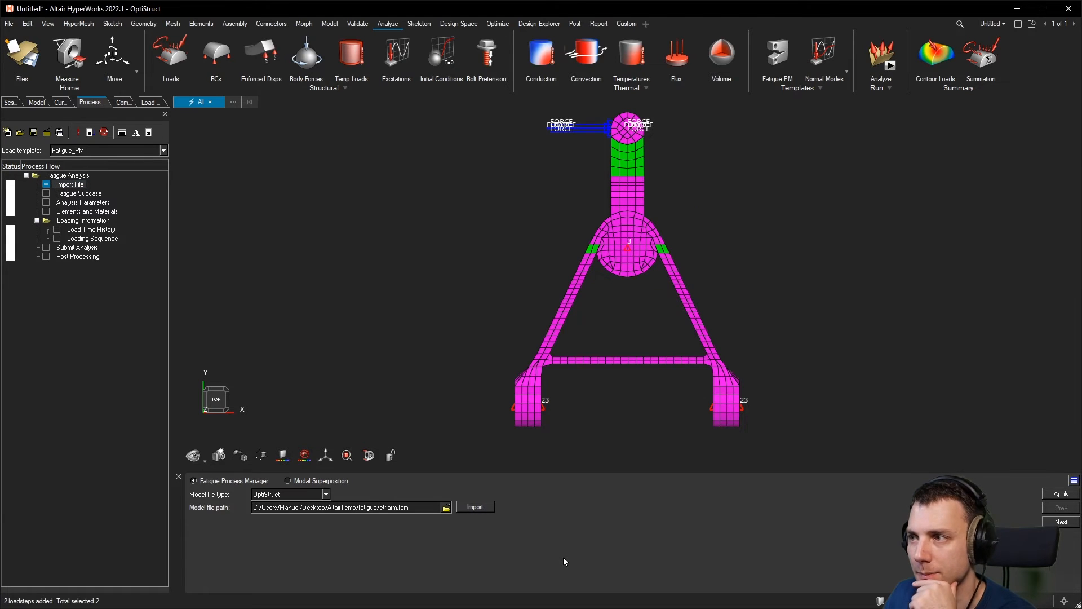
pyautogui.click(1054, 497)
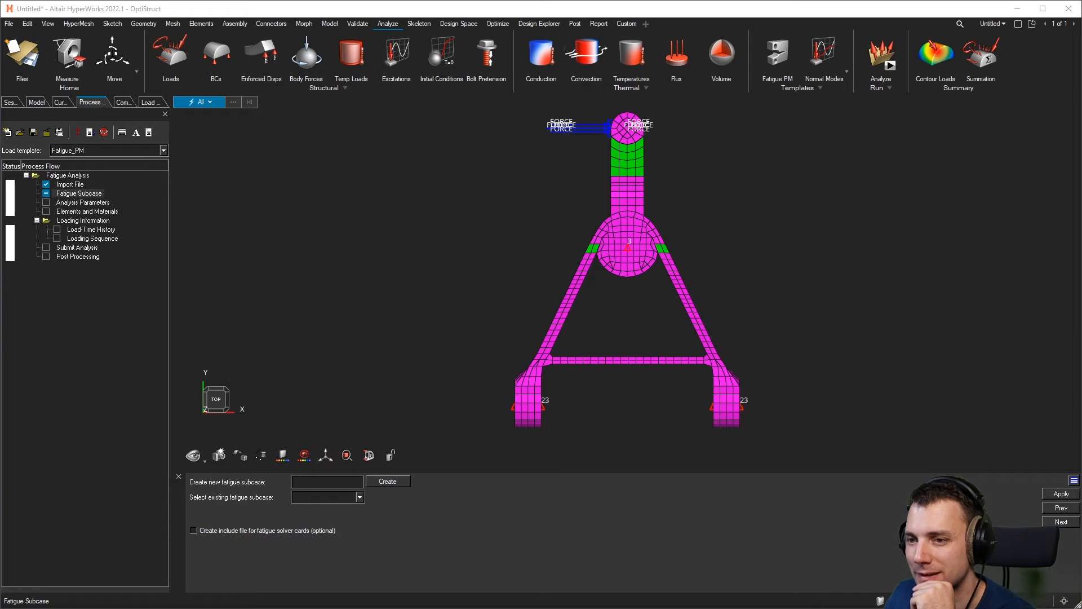
# Create a fatigue subcase named fatsub_fpmtut and apply it as the subcase for the analysis.
pyautogui.click(320, 482)
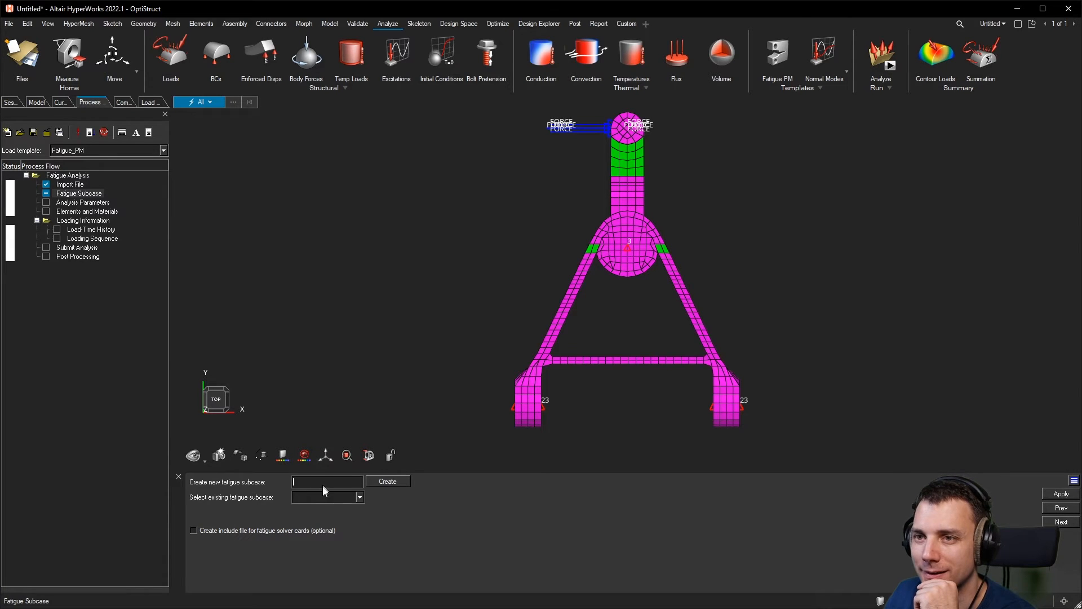
pyautogui.write('fatsub_fpmtul')
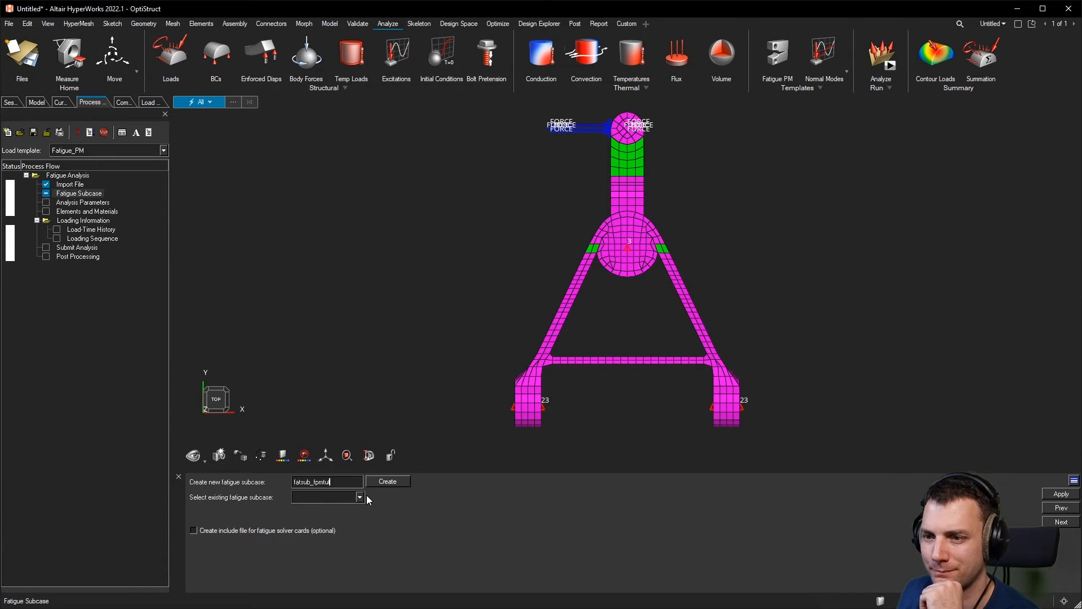
pyautogui.write('t')
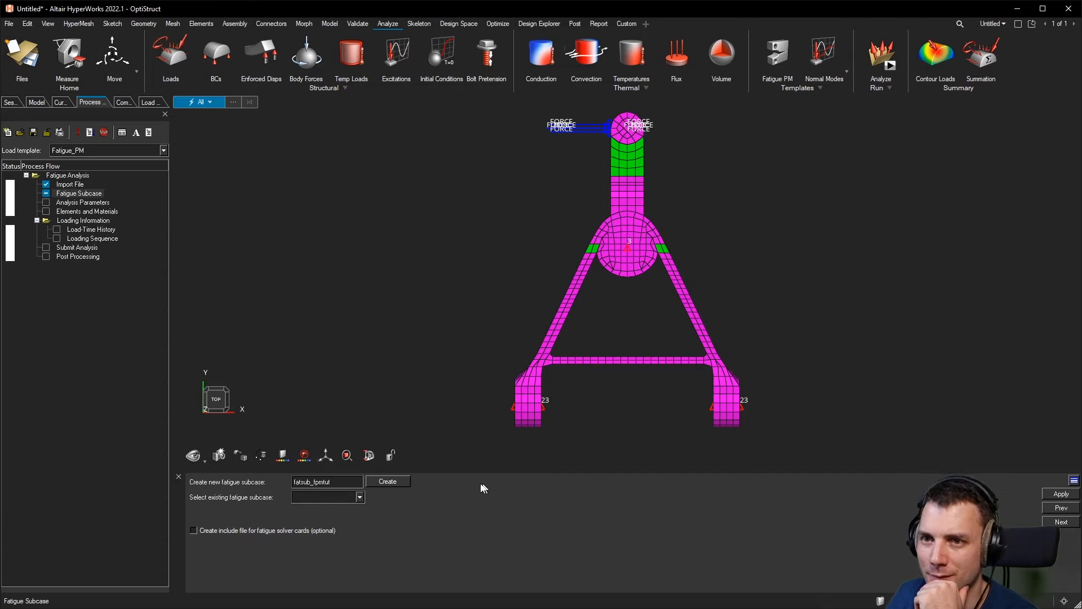
pyautogui.click(385, 483)
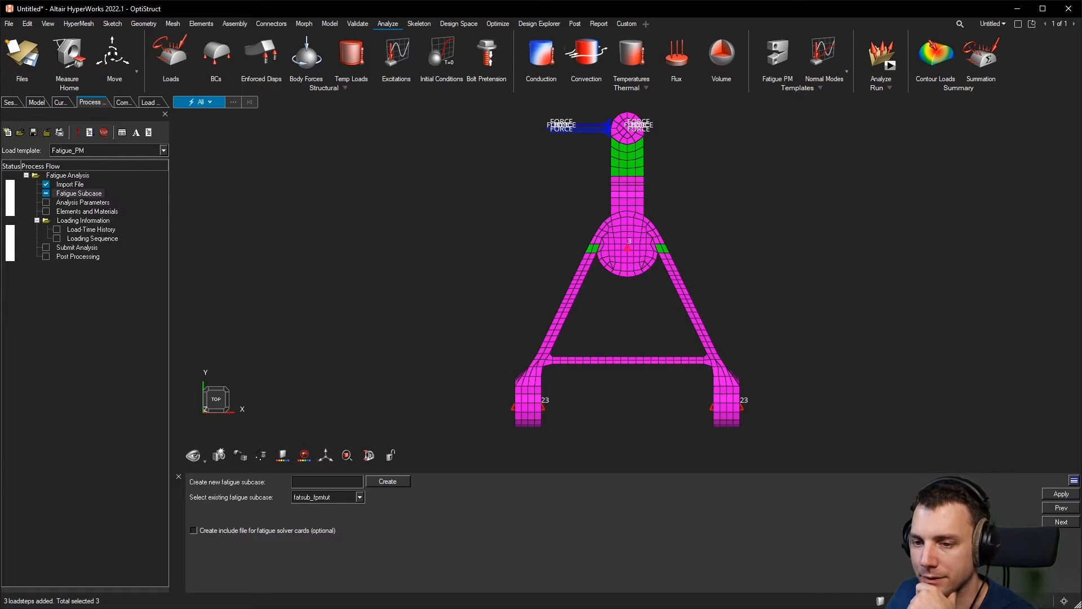
pyautogui.click(1054, 494)
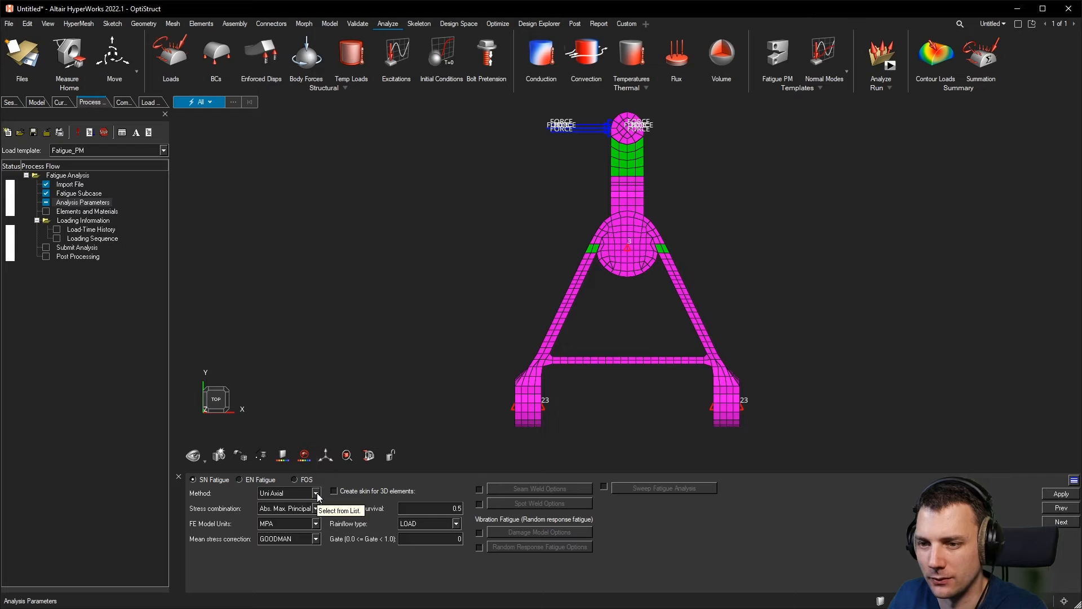
# Set the SN fatigue analysis parameters to Signed von Mises stress combination, GERBER mean stress correction and STRESS rainflow type.
pyautogui.click(316, 508)
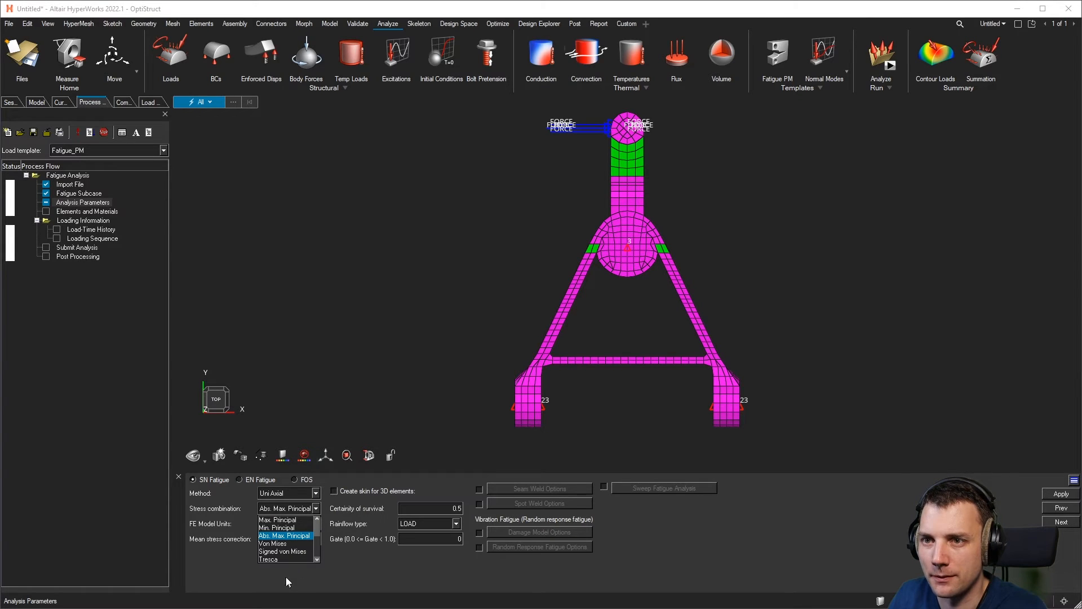
pyautogui.click(292, 551)
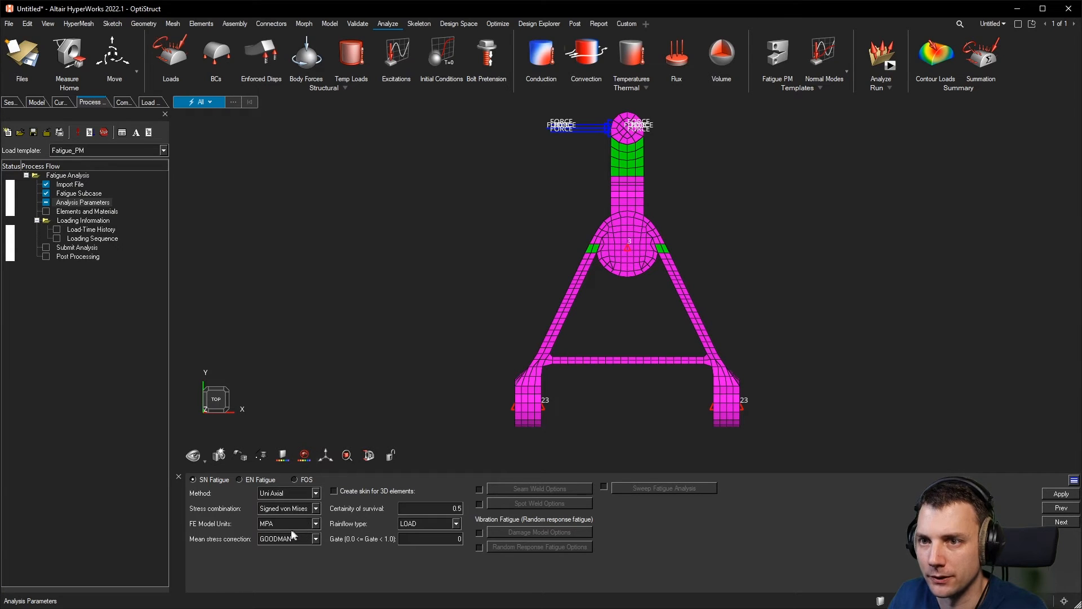
pyautogui.click(308, 539)
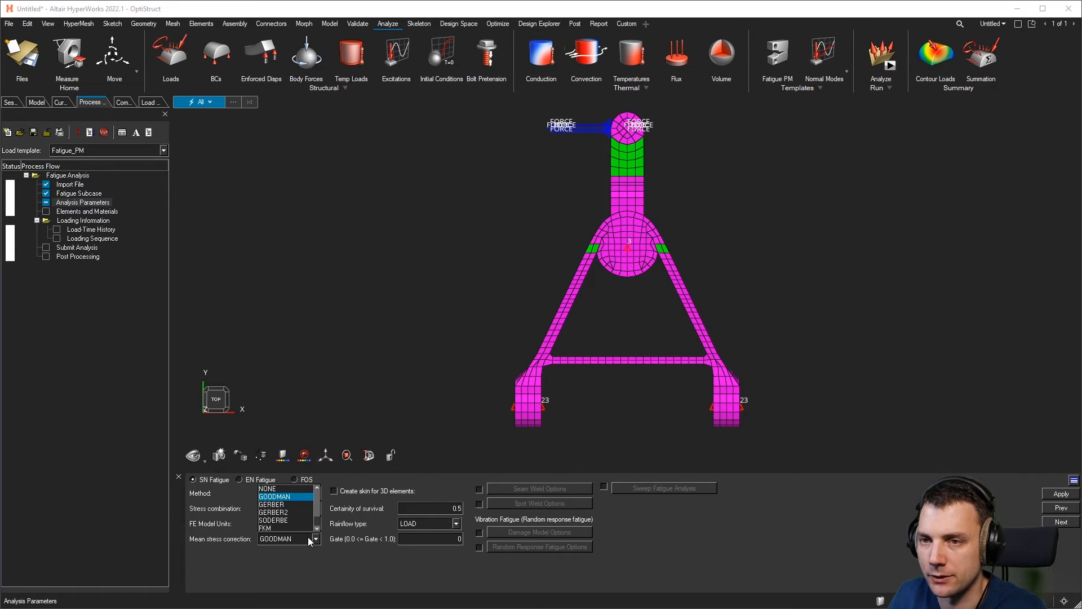
pyautogui.scroll(-1, 303, 529)
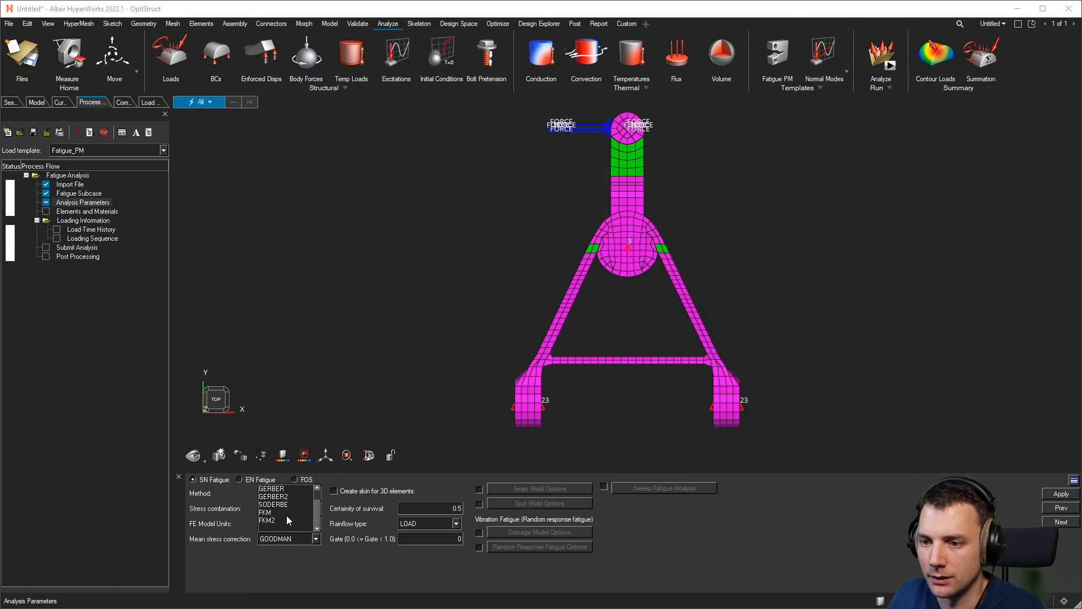
pyautogui.scroll(1, 287, 515)
pyautogui.click(296, 505)
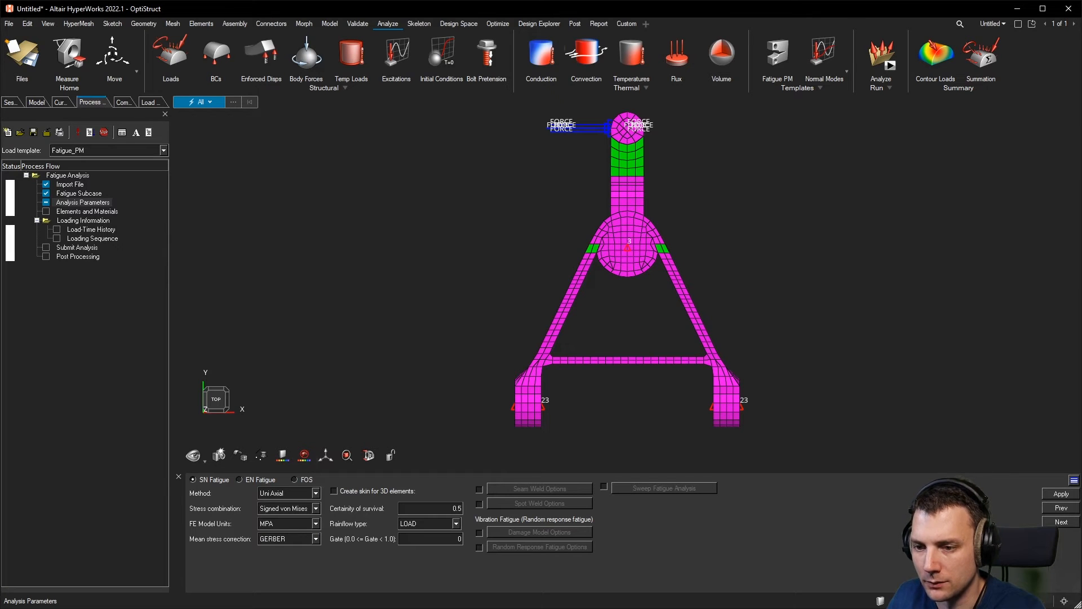
pyautogui.click(455, 523)
pyautogui.click(428, 543)
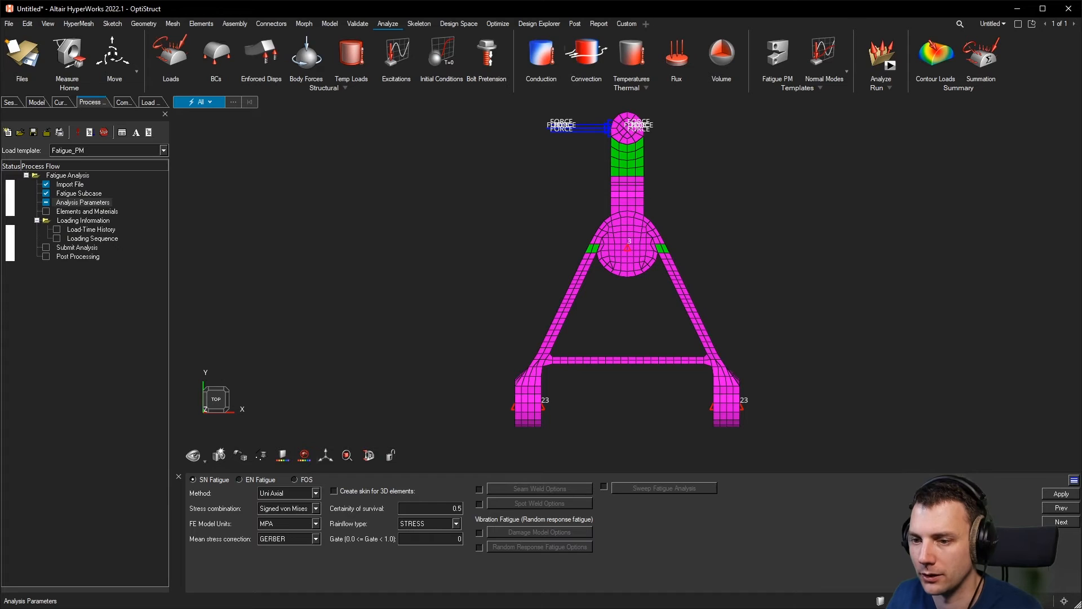
# Apply the analysis parameters, then start the Aluminum fatigue material with an ultimate tensile strength of 600 MPa.
pyautogui.click(1061, 494)
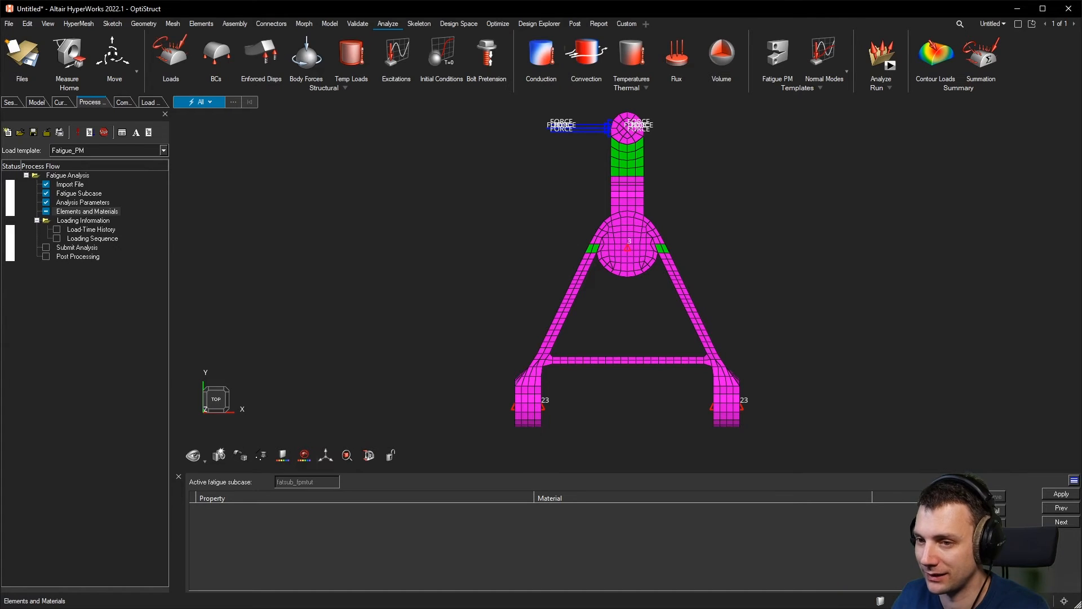
pyautogui.click(982, 510)
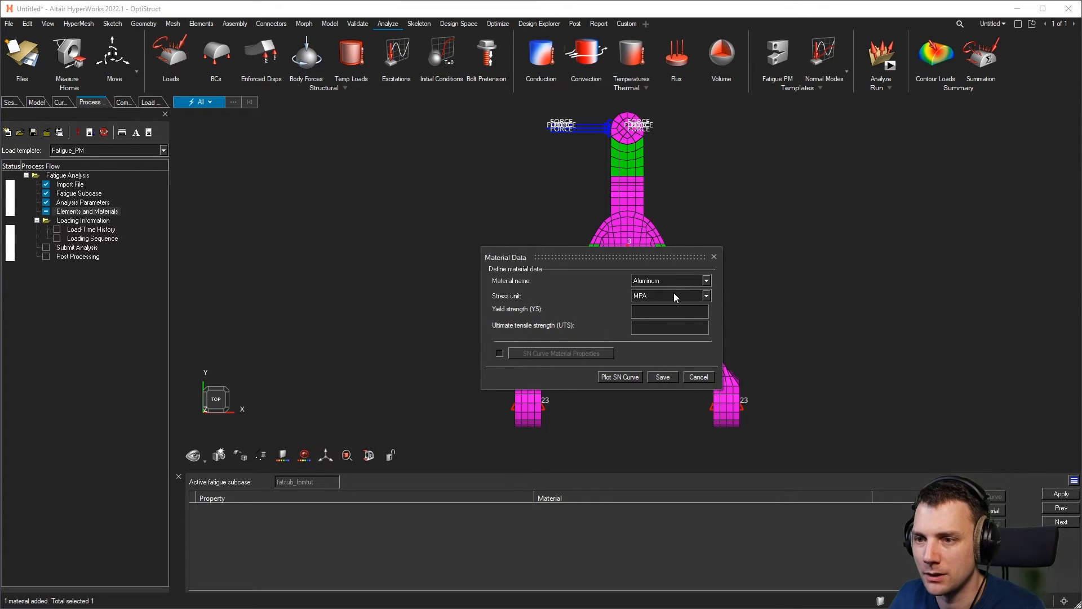
pyautogui.click(651, 325)
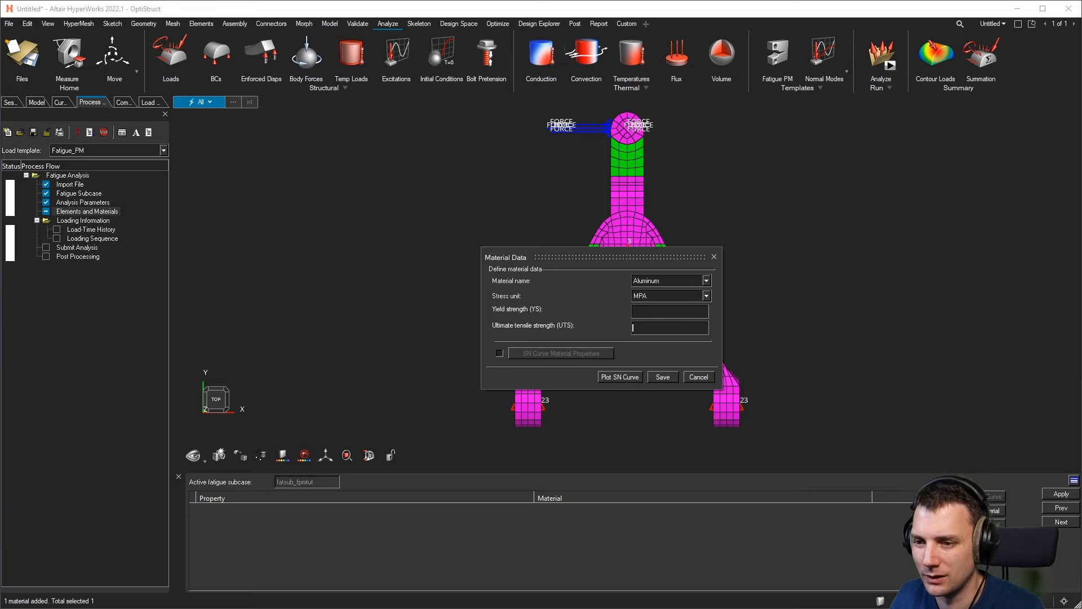
pyautogui.write('600')
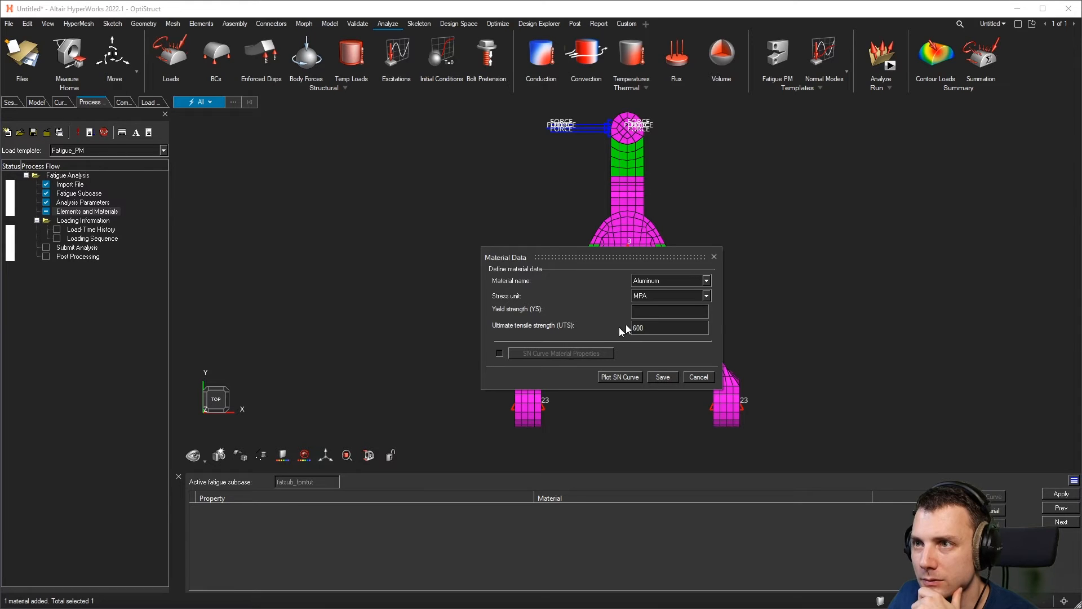
pyautogui.click(658, 330)
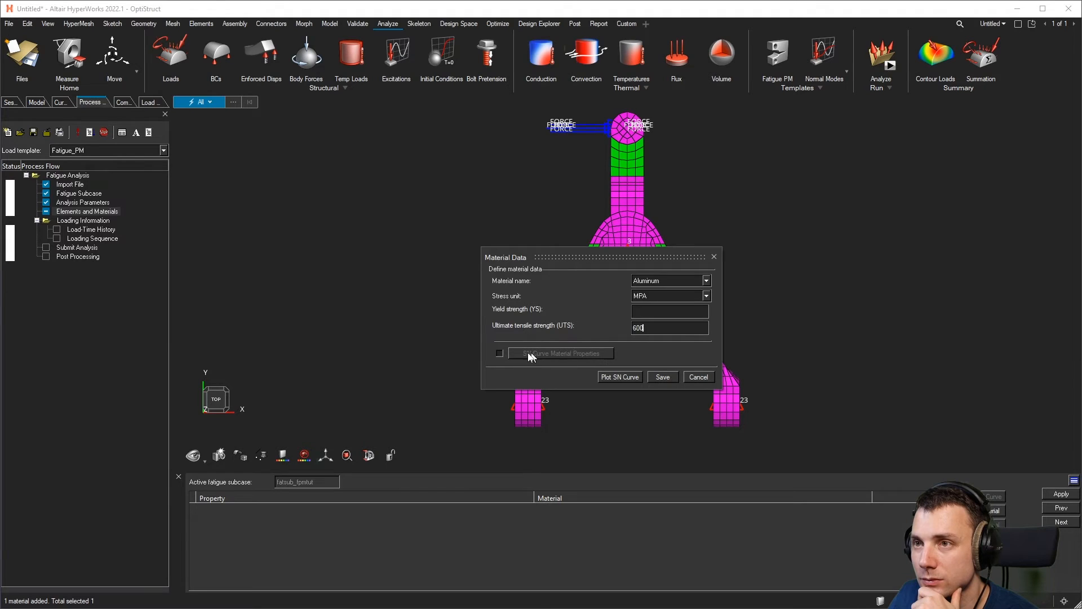
# Define Aluminum's SN curve with Estimate from UTS and aluminum alloys, entering SRI1 2273.68, b1 -0.107176 and NC1 5E+8.
pyautogui.click(501, 353)
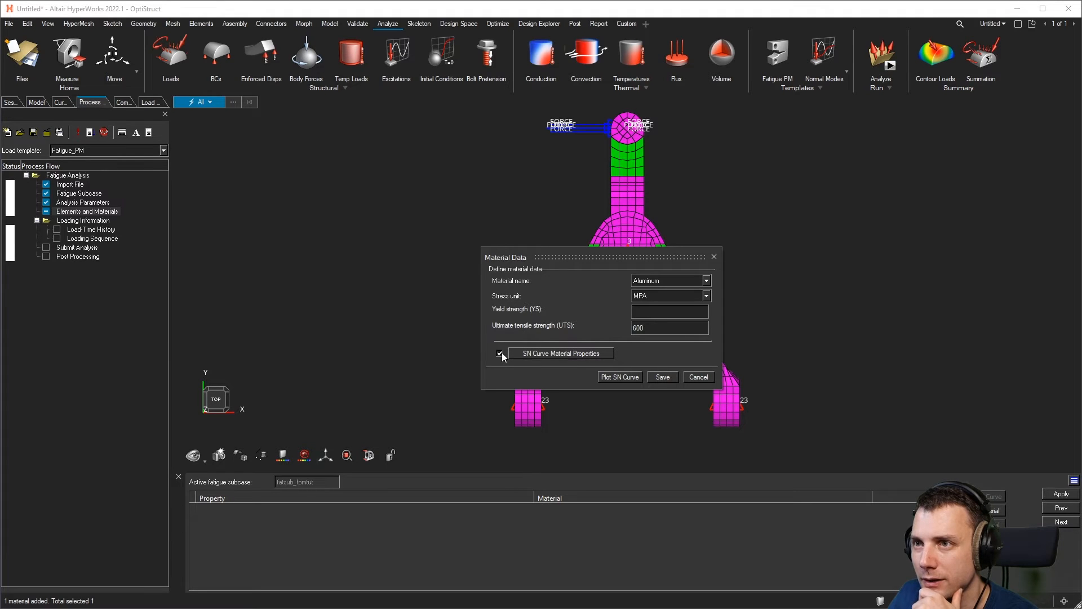
pyautogui.click(550, 352)
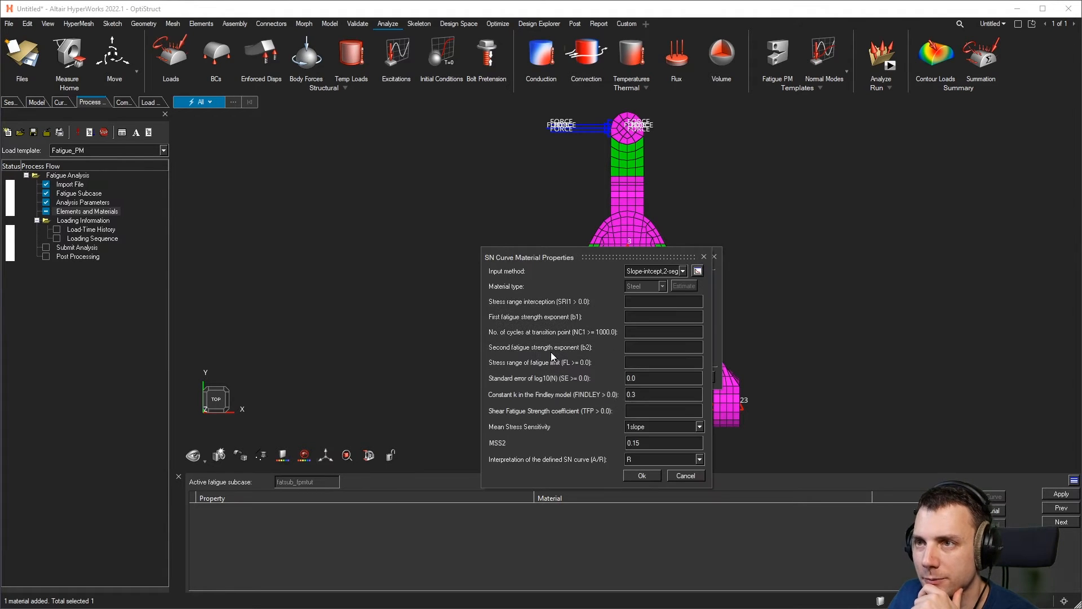
pyautogui.click(682, 272)
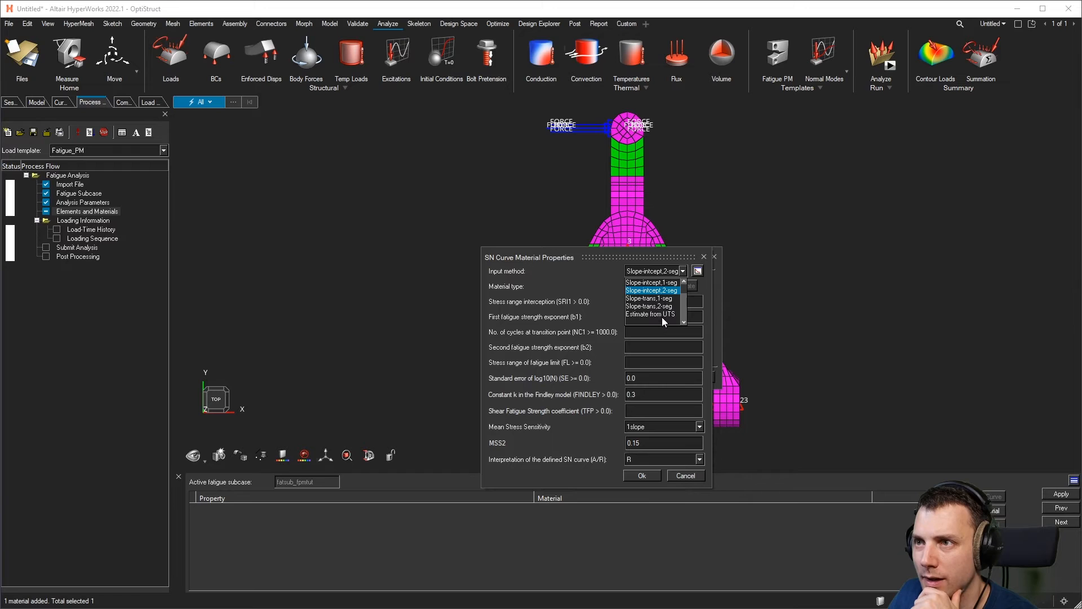
pyautogui.click(658, 321)
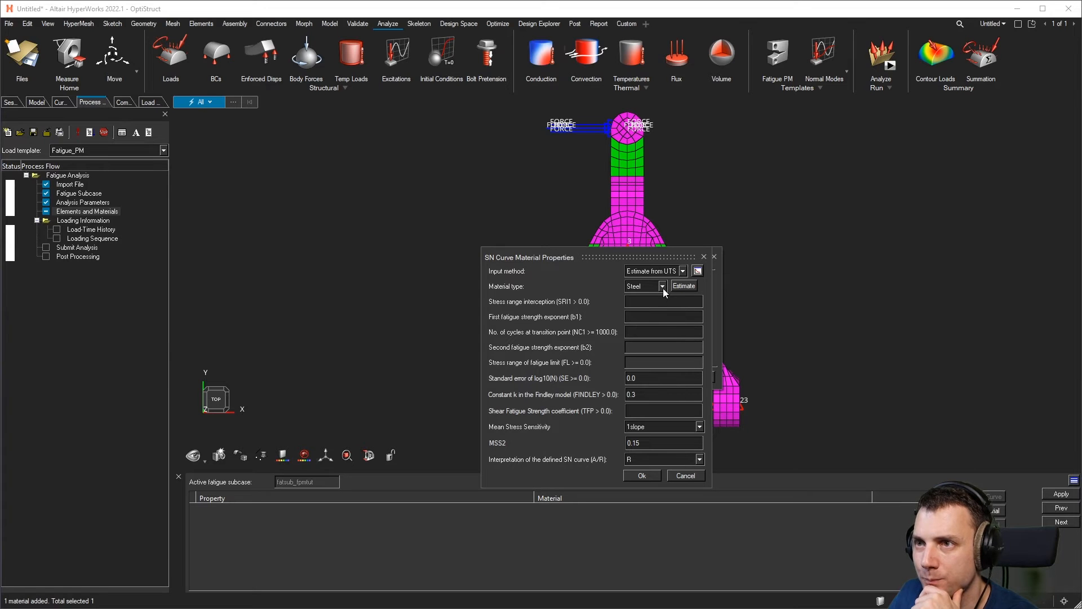
pyautogui.click(662, 287)
pyautogui.click(655, 306)
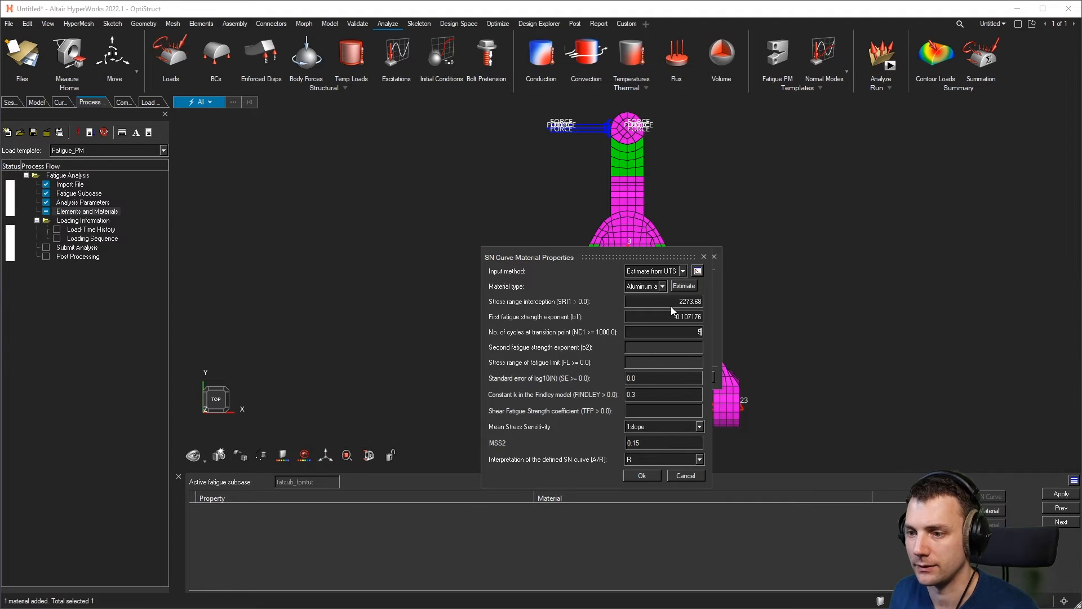
pyautogui.write('0')
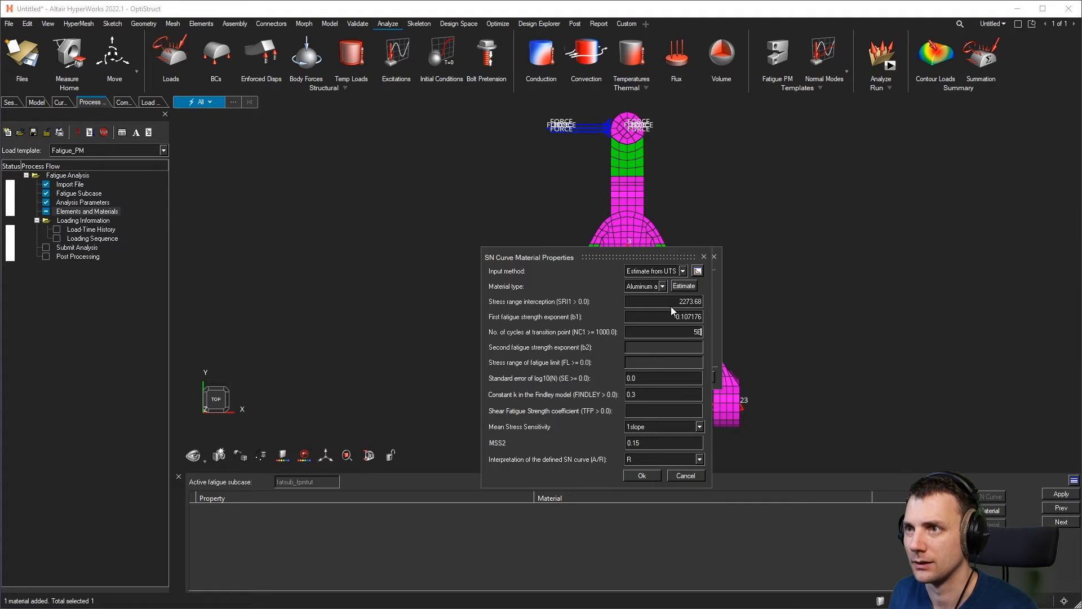
pyautogui.write('4')
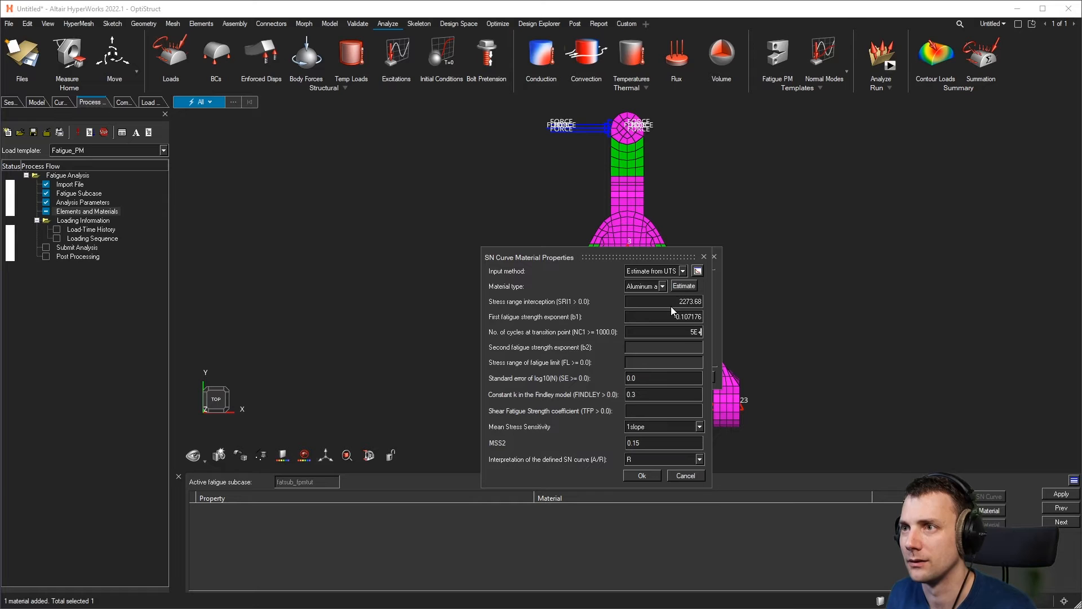
pyautogui.write('8')
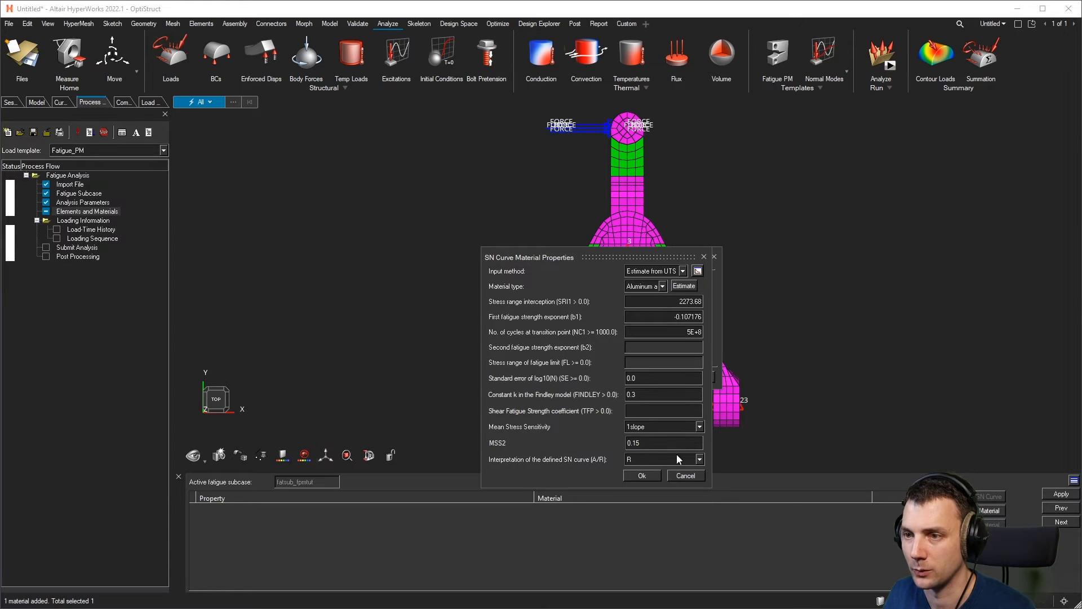
pyautogui.click(641, 477)
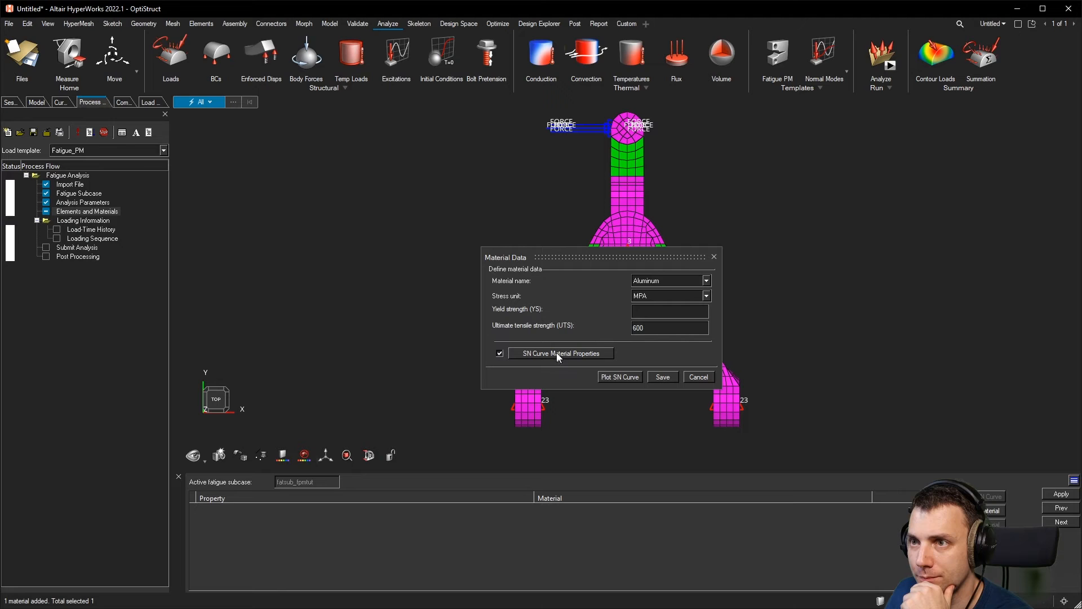
# Estimate the aluminum alloy SN curve values from the UTS and consult the SN method description.
pyautogui.click(589, 352)
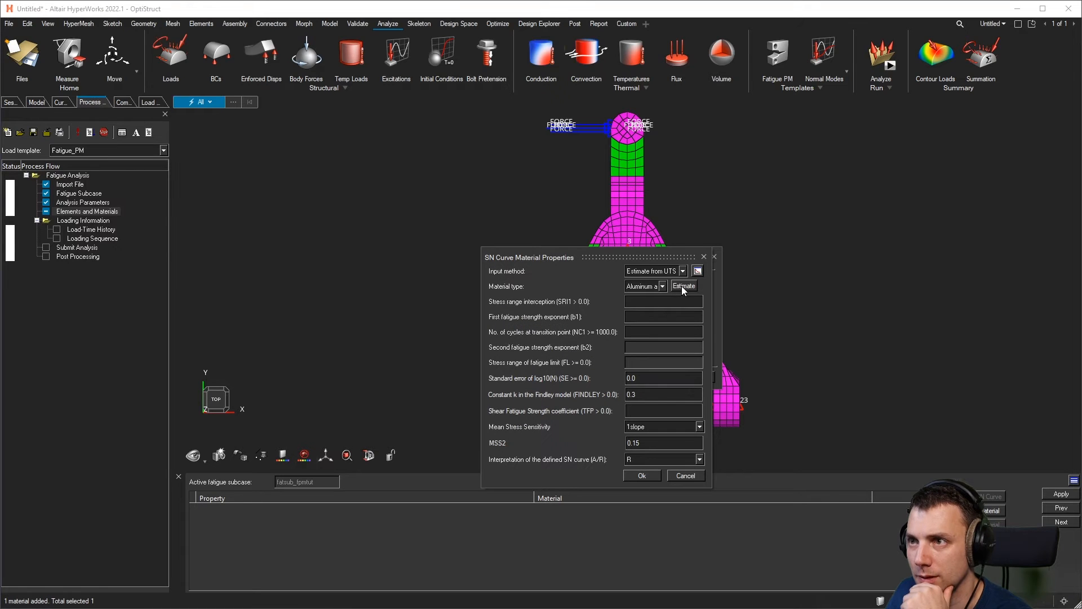
pyautogui.click(683, 286)
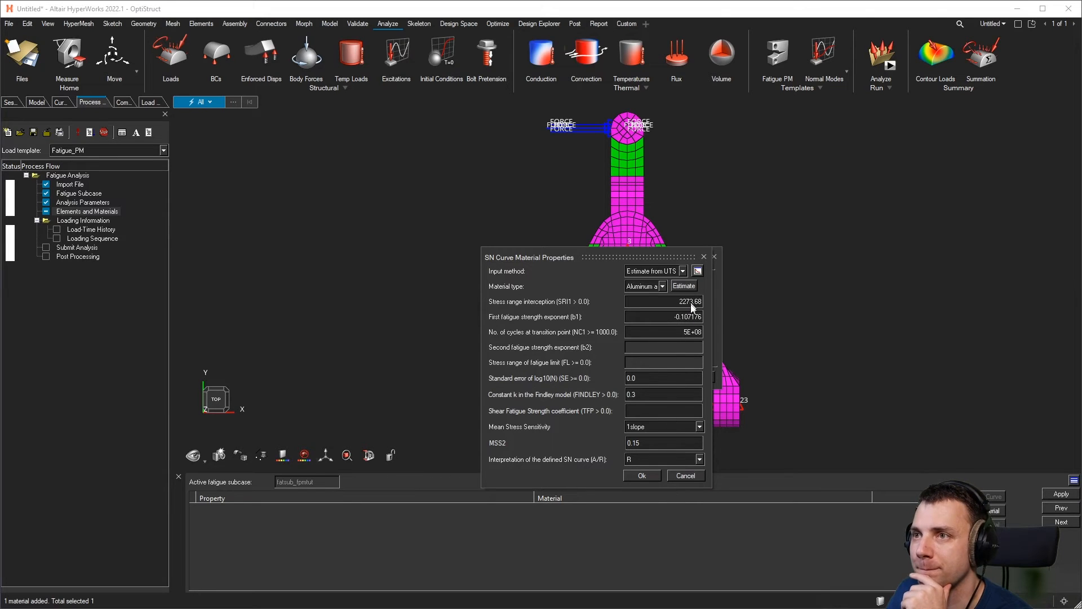
pyautogui.click(697, 271)
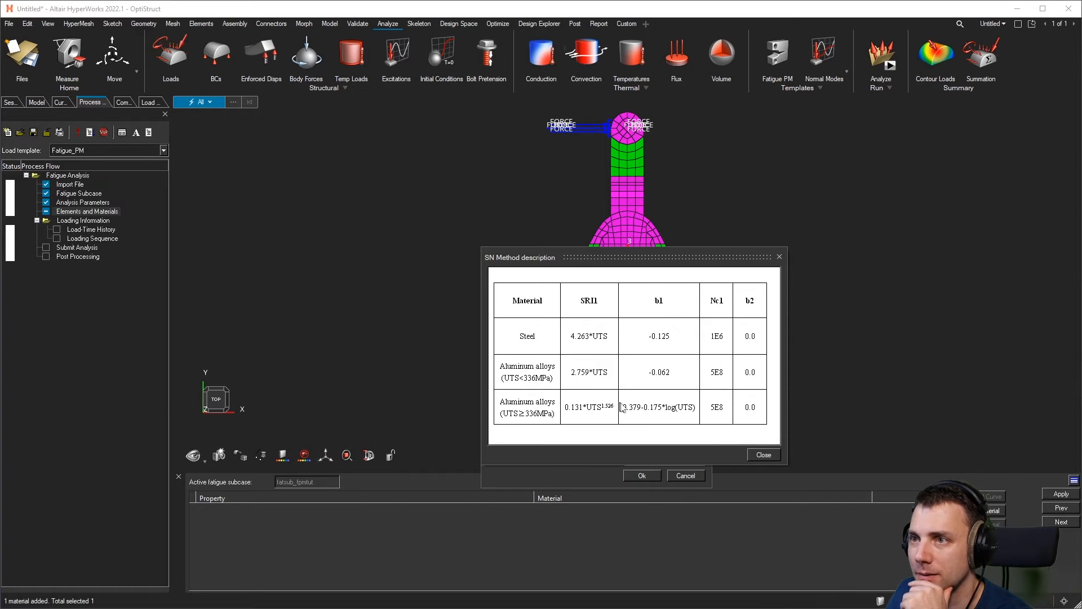
pyautogui.click(764, 454)
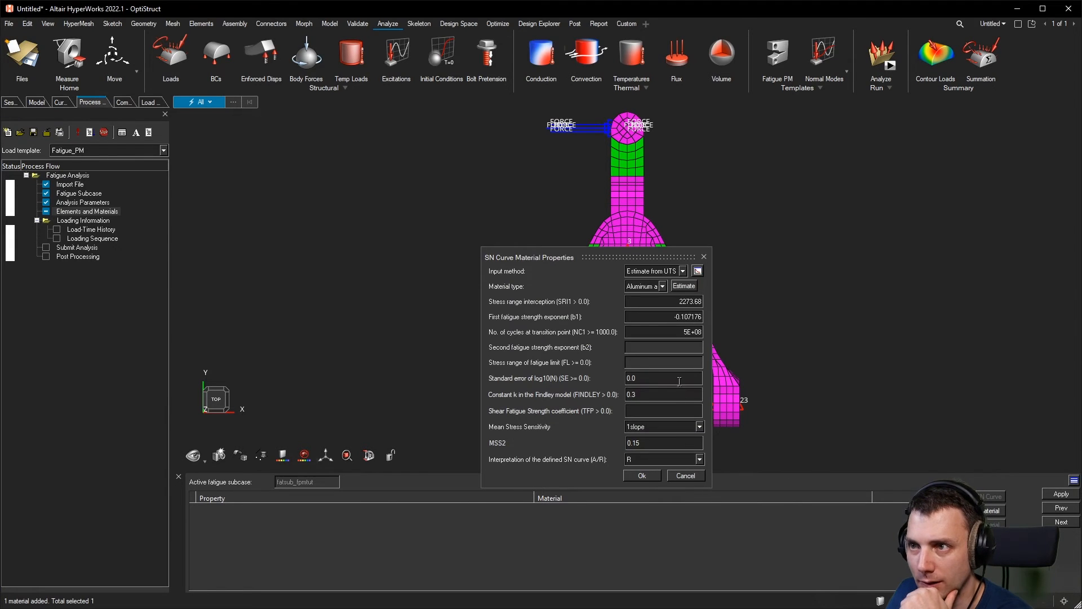
pyautogui.click(643, 476)
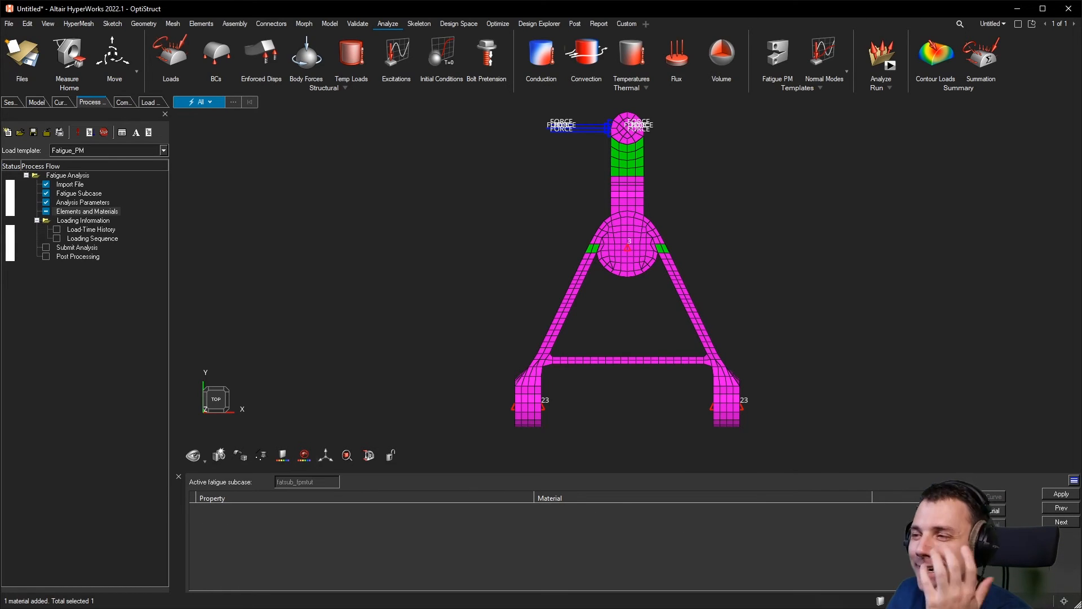
# Reopen the Aluminum material data, set its ultimate tensile strength to 600 MPa and enable SN curve properties.
pyautogui.click(989, 510)
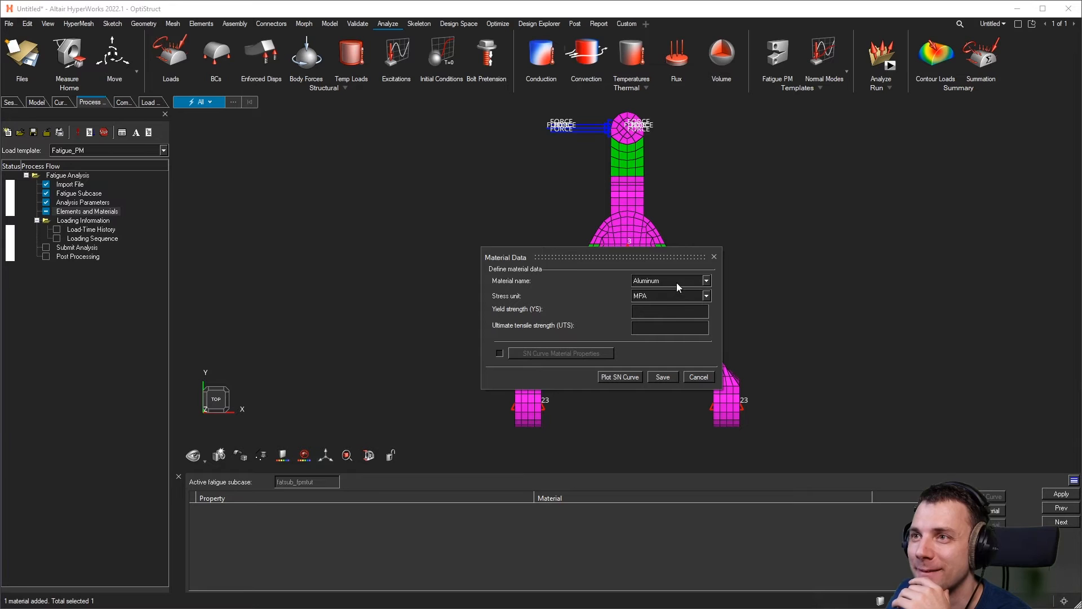
pyautogui.click(645, 326)
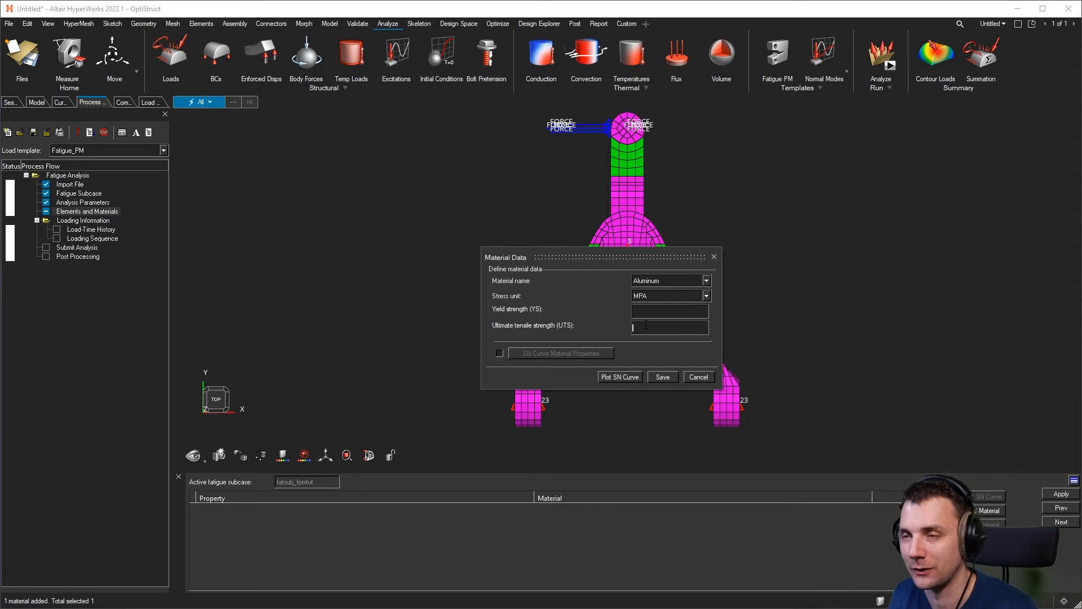
pyautogui.write('600')
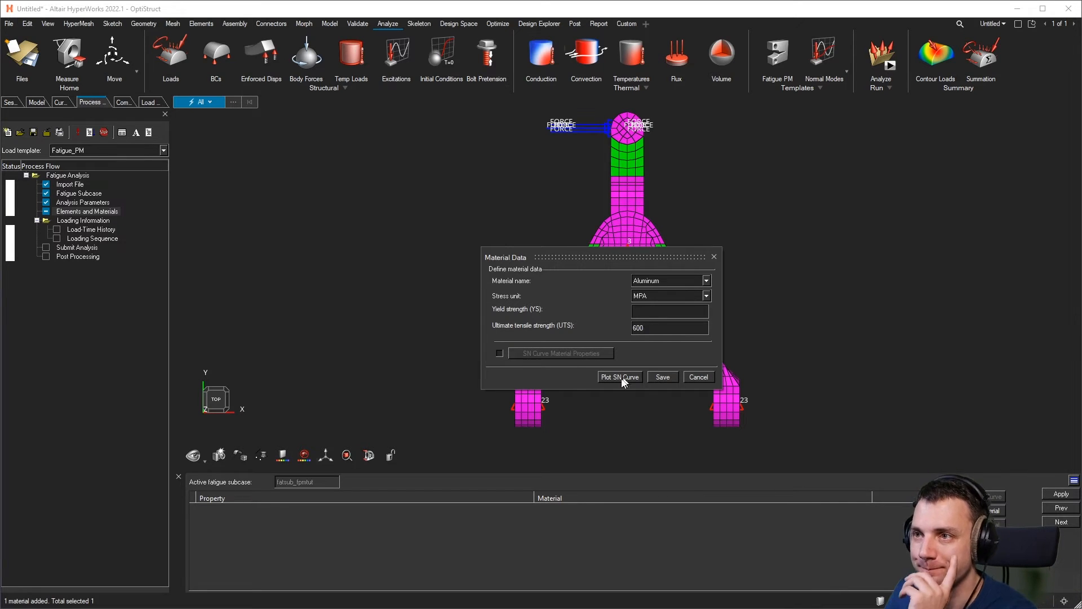
pyautogui.click(500, 353)
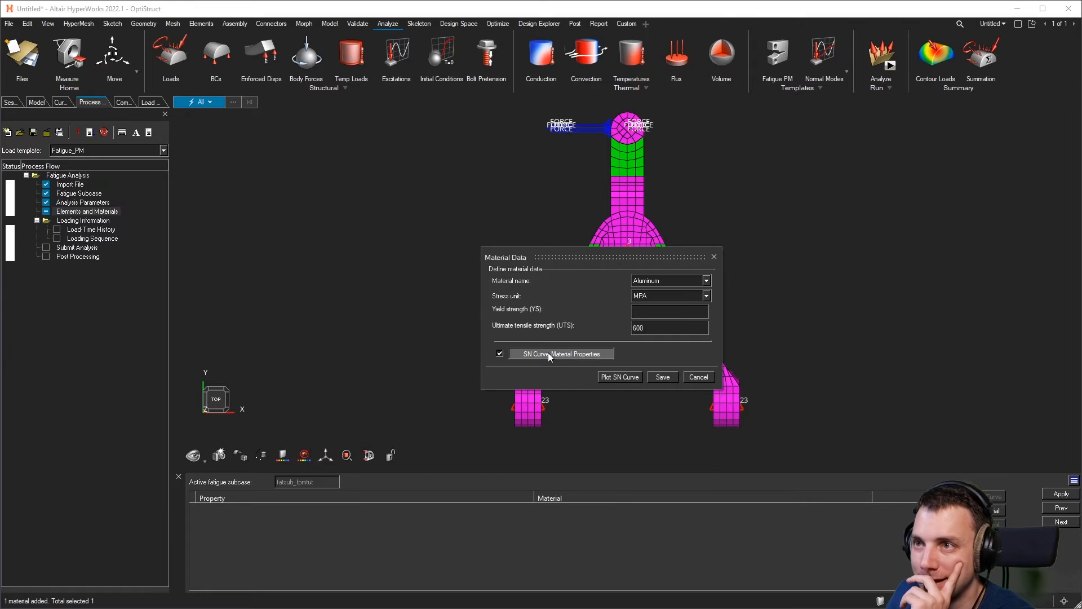
# Estimate Aluminum's SN curve from UTS using the Steel material type and plot the curve.
pyautogui.click(547, 352)
pyautogui.click(683, 271)
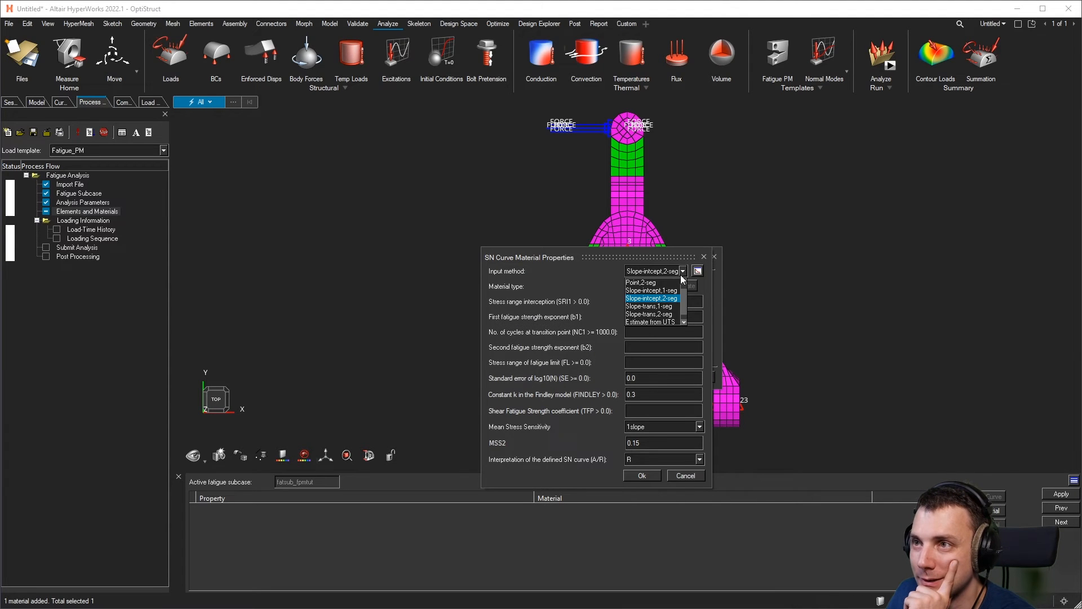
pyautogui.click(652, 322)
pyautogui.click(684, 286)
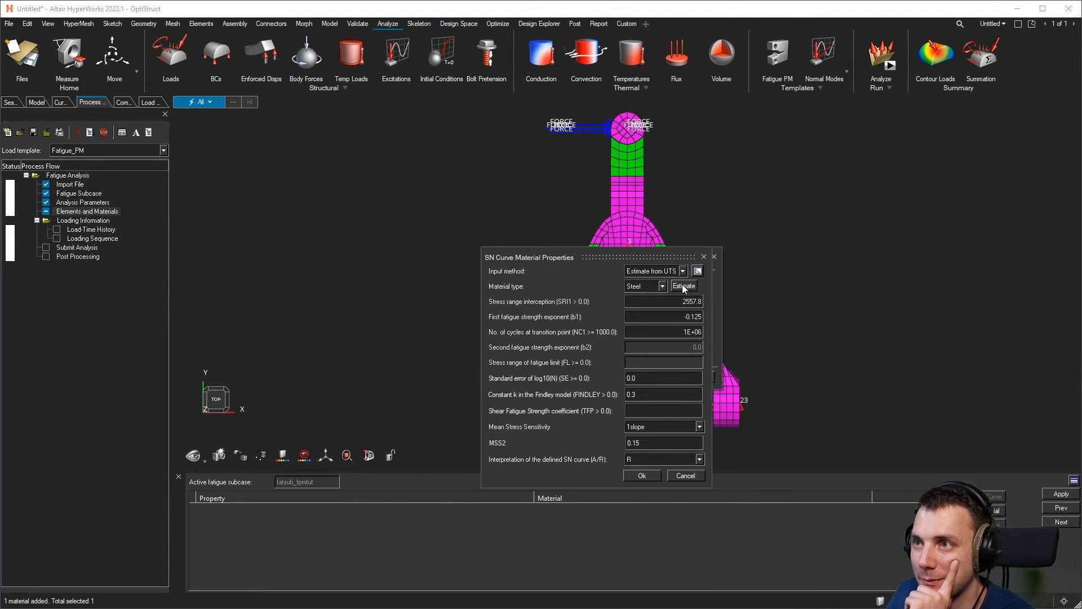
pyautogui.click(643, 475)
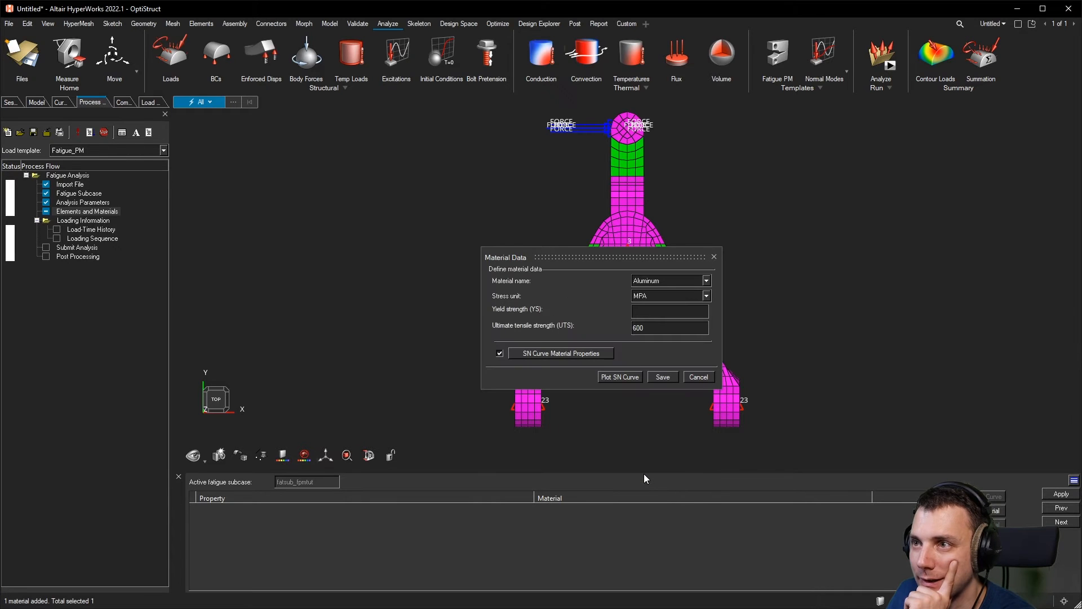
pyautogui.click(615, 376)
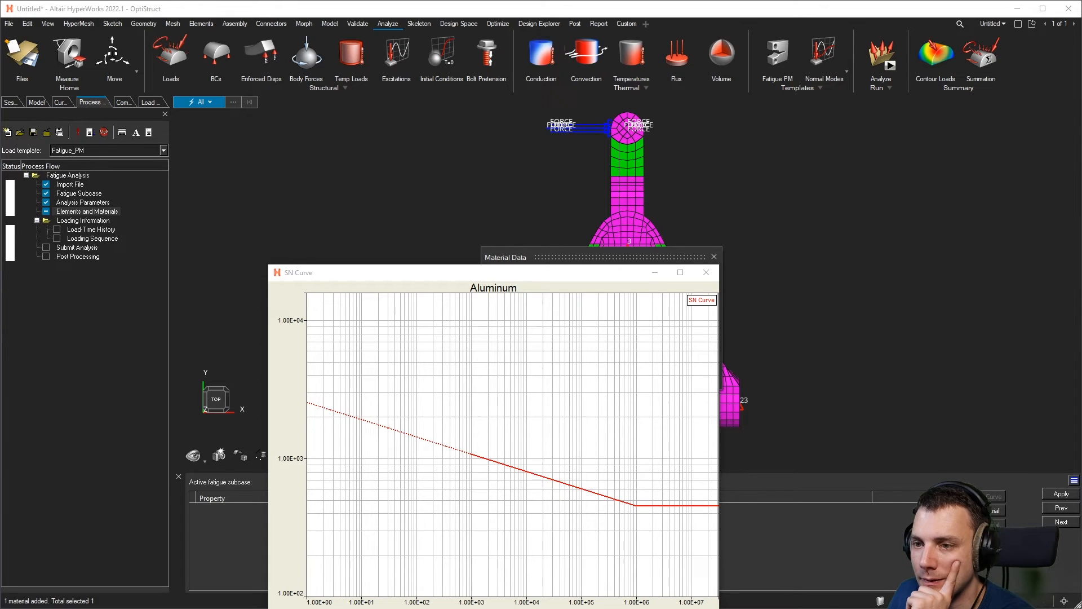
pyautogui.click(706, 272)
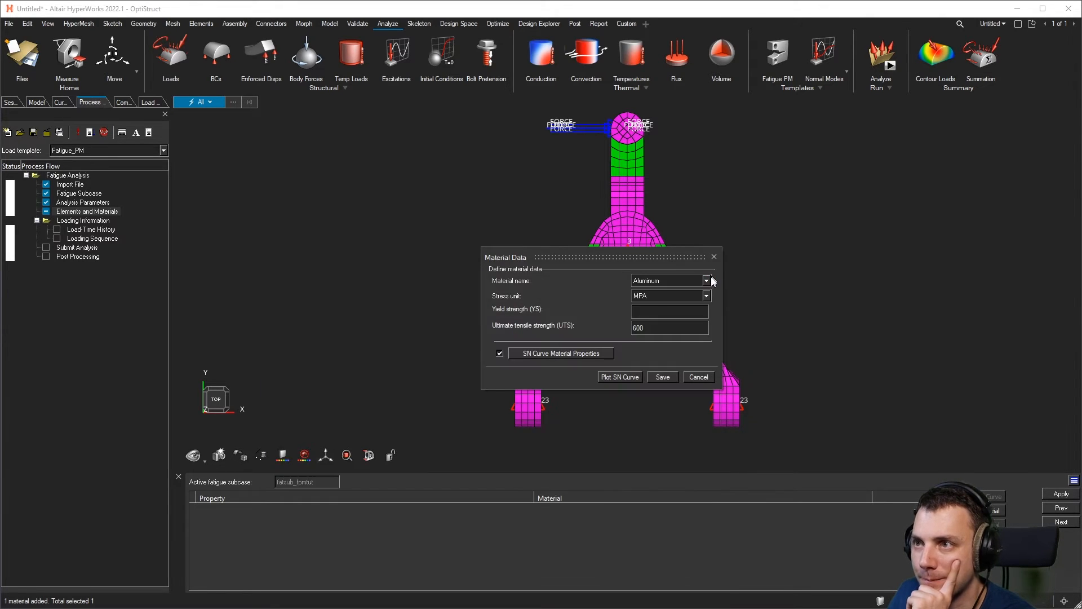
# Re-estimate the SN curve with the Aluminum alloys material type and try to plot it.
pyautogui.click(609, 353)
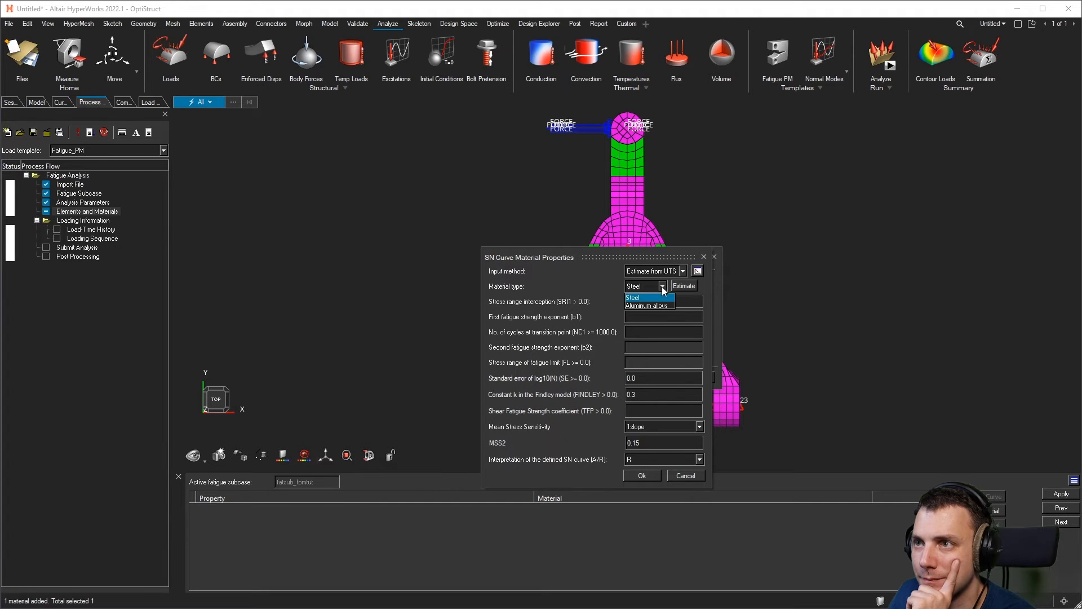
pyautogui.click(646, 305)
pyautogui.click(674, 287)
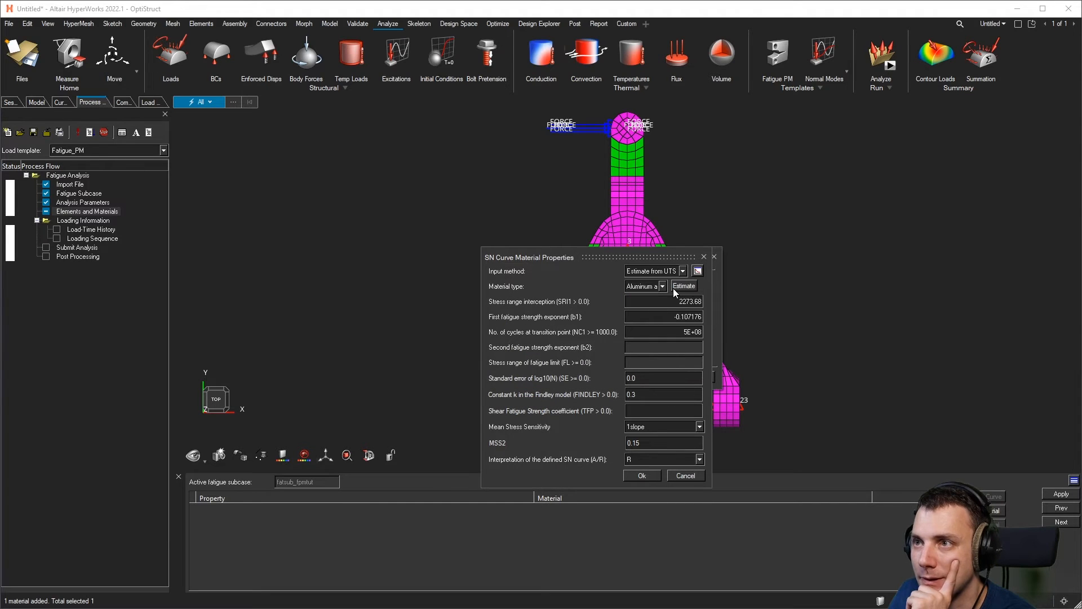
pyautogui.click(641, 475)
pyautogui.click(619, 376)
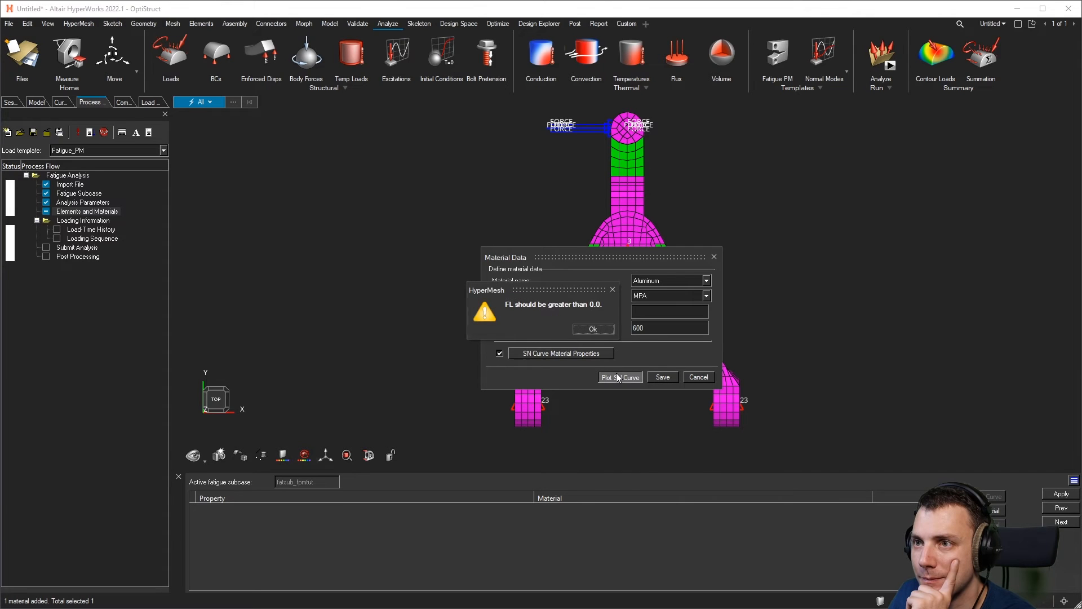
pyautogui.click(596, 333)
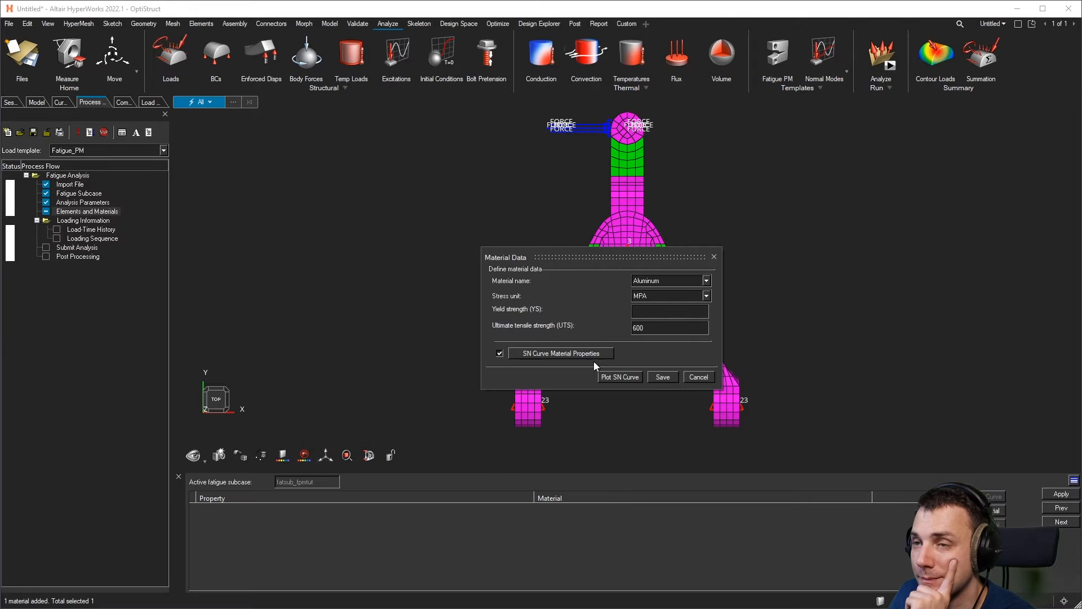
# Estimate the aluminum alloy SN curve values from the UTS once more and accept the SN curve properties.
pyautogui.click(606, 353)
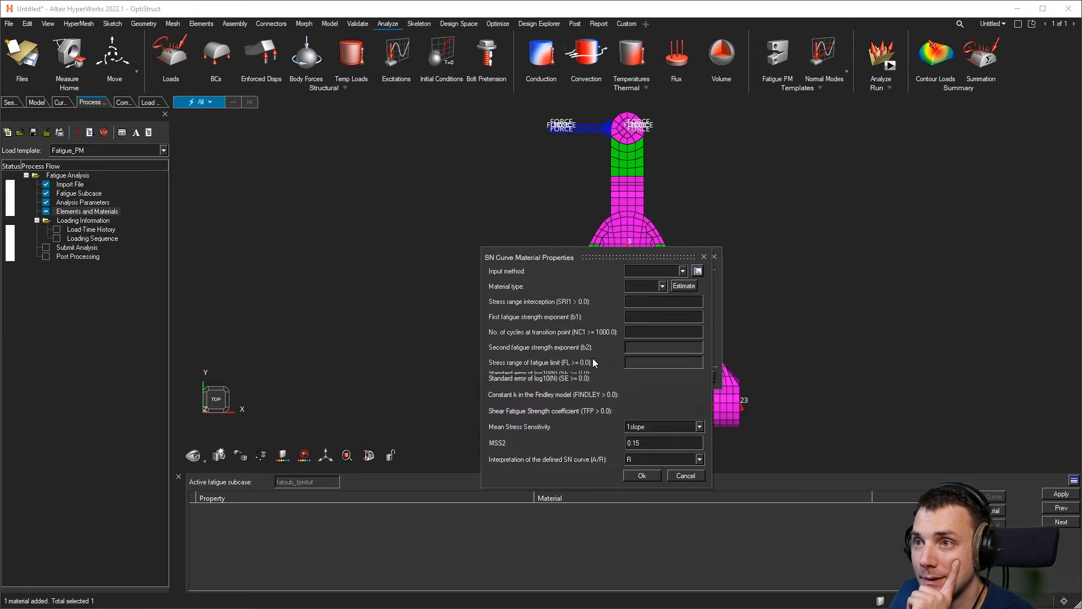
pyautogui.click(674, 288)
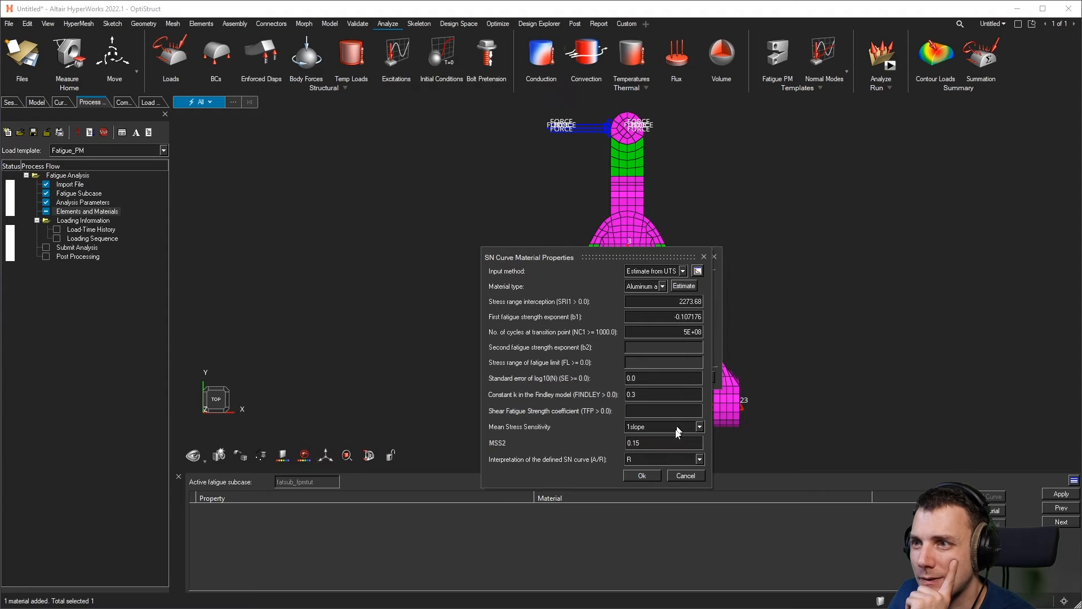
pyautogui.click(646, 472)
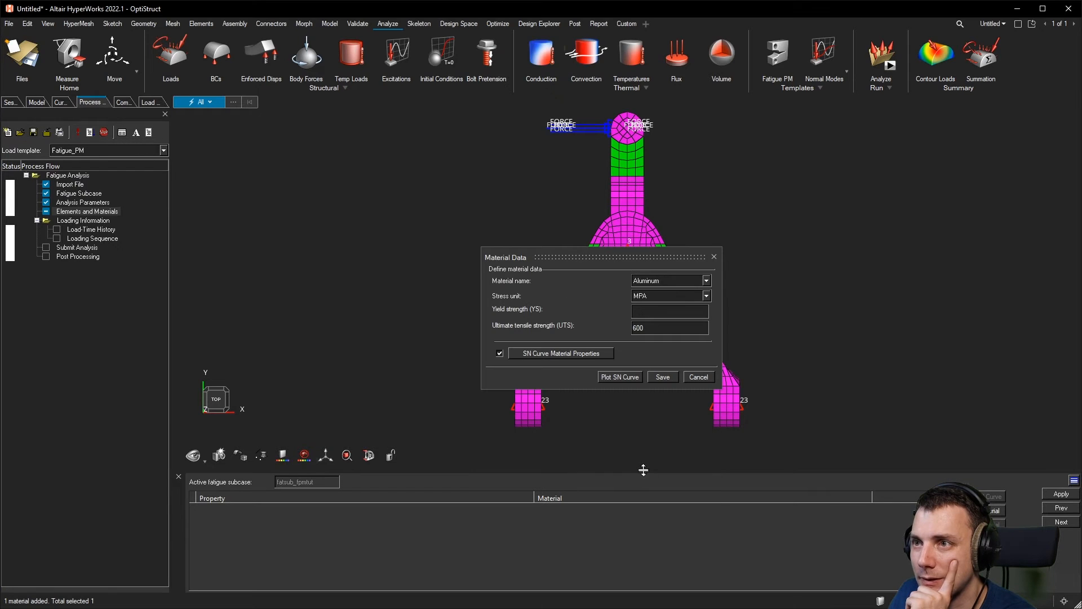
# Save the Aluminum material data and create a PFAT correction for the PSHELL property shell with the layer set to TOP.
pyautogui.click(661, 377)
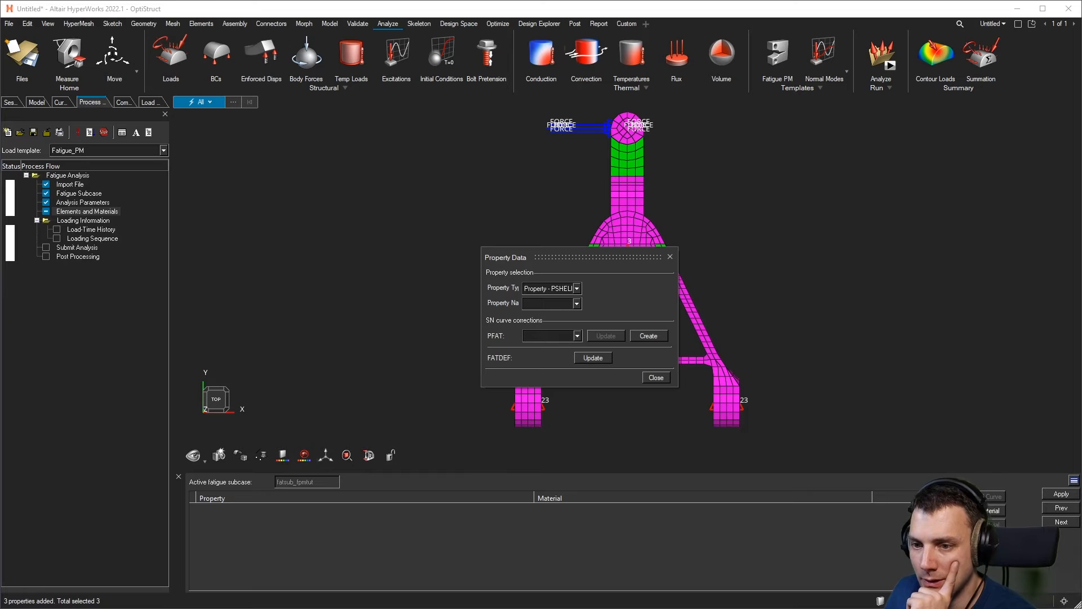
pyautogui.click(579, 303)
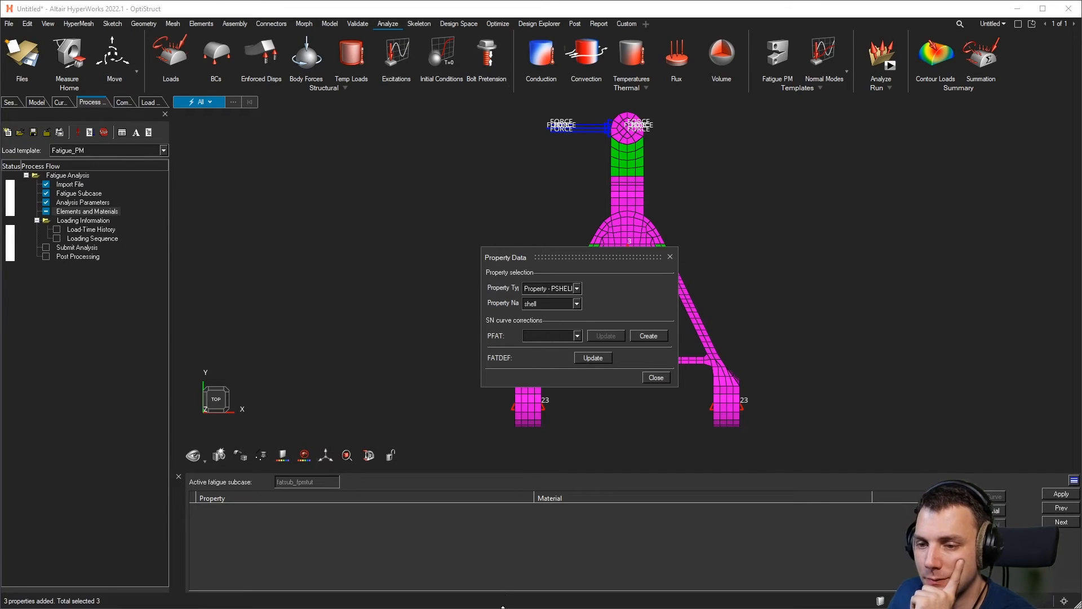
pyautogui.click(647, 337)
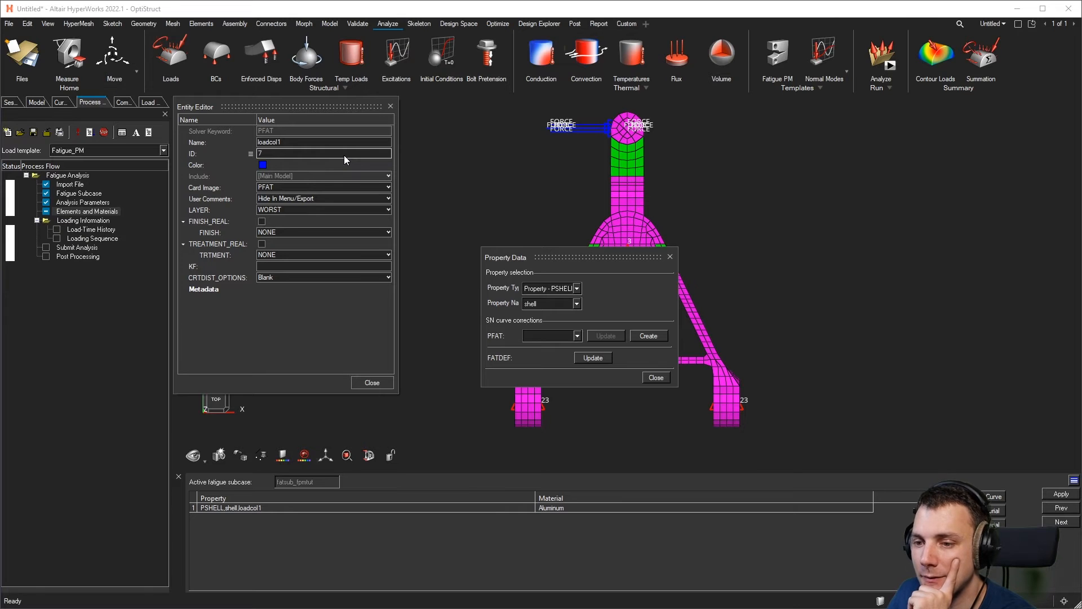
pyautogui.click(323, 209)
pyautogui.click(311, 227)
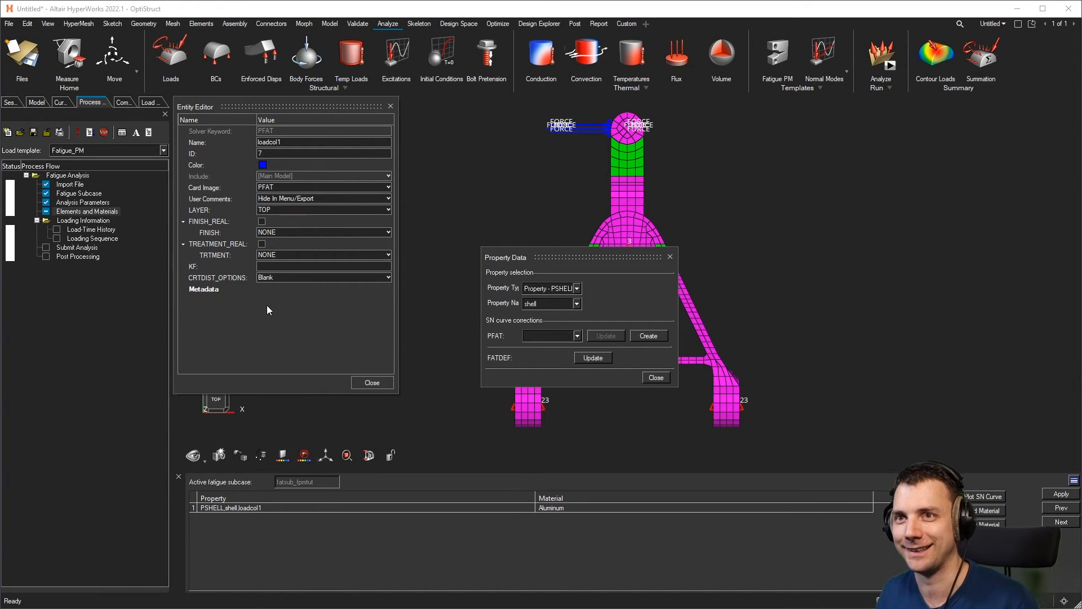
# Examine the PFAT's KF field and its surface finish and treatment options, leave them unset, and close the editor.
pyautogui.click(360, 267)
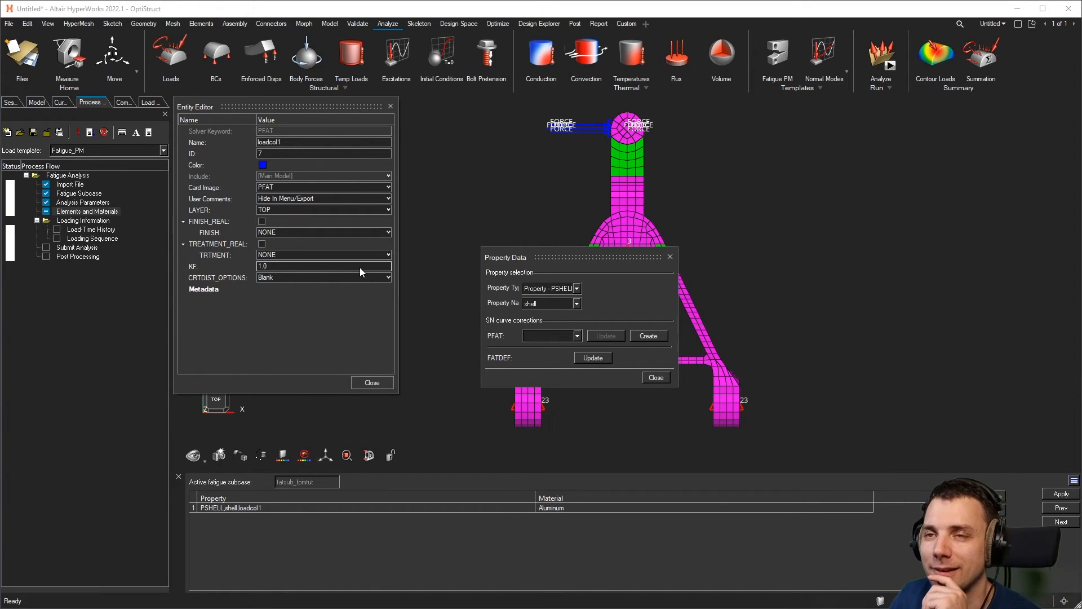
pyautogui.click(363, 231)
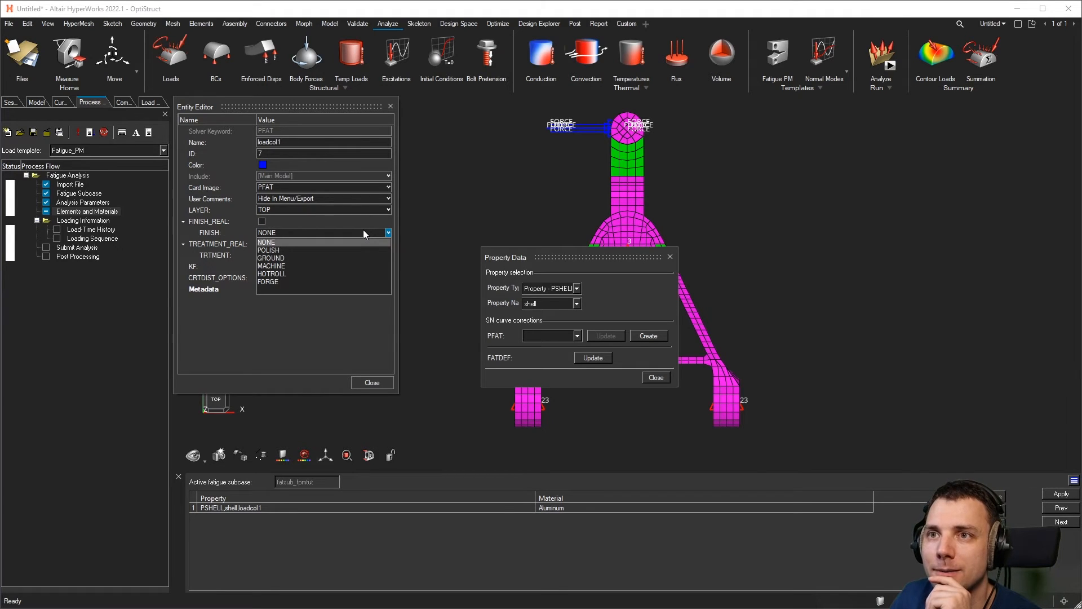
pyautogui.click(362, 229)
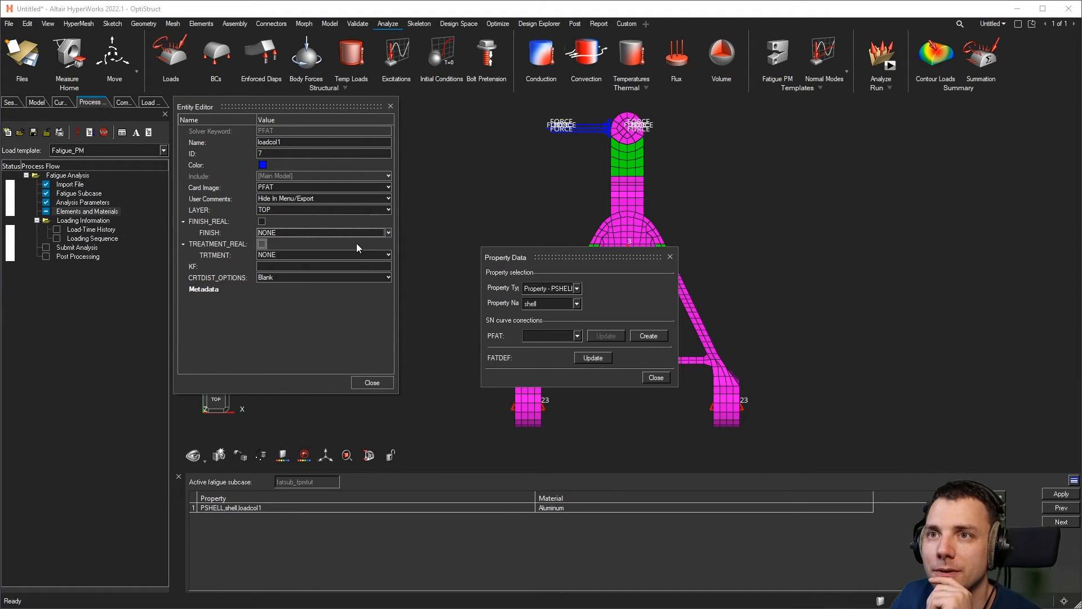
pyautogui.click(356, 255)
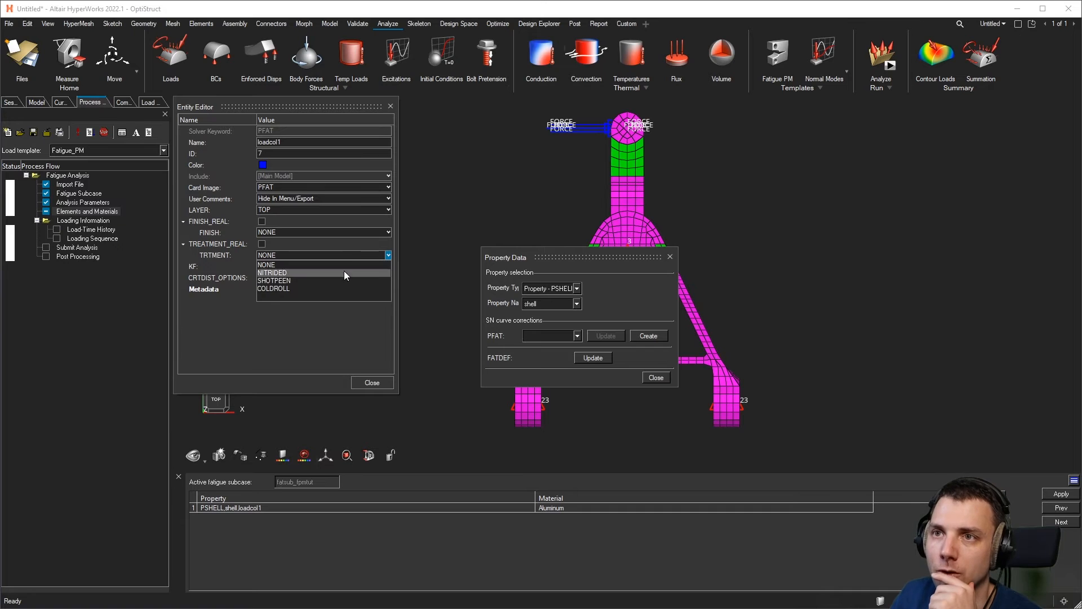
pyautogui.click(344, 253)
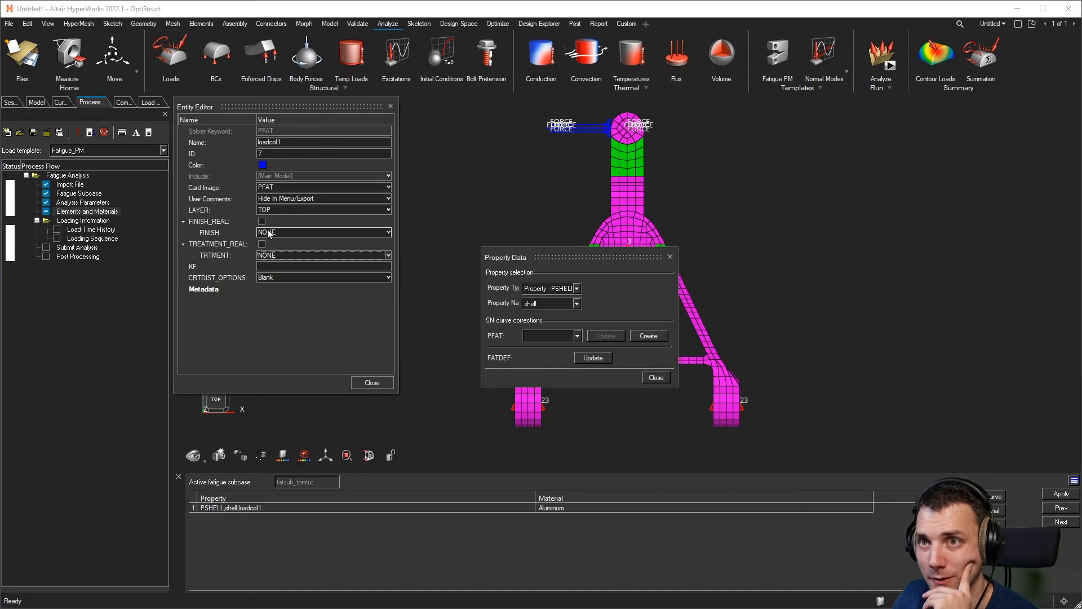
pyautogui.click(285, 233)
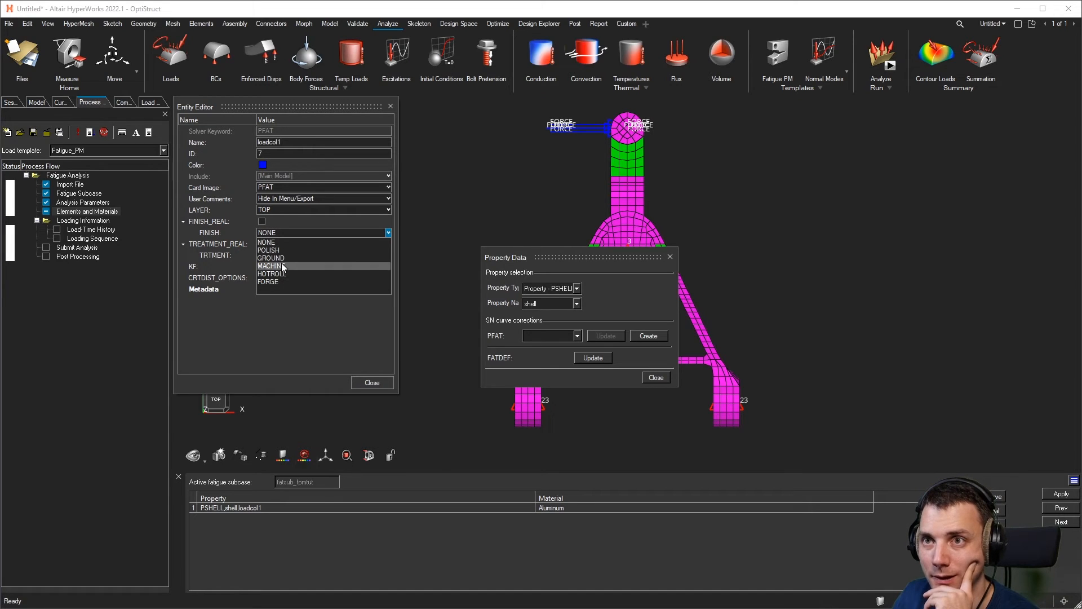
pyautogui.click(283, 227)
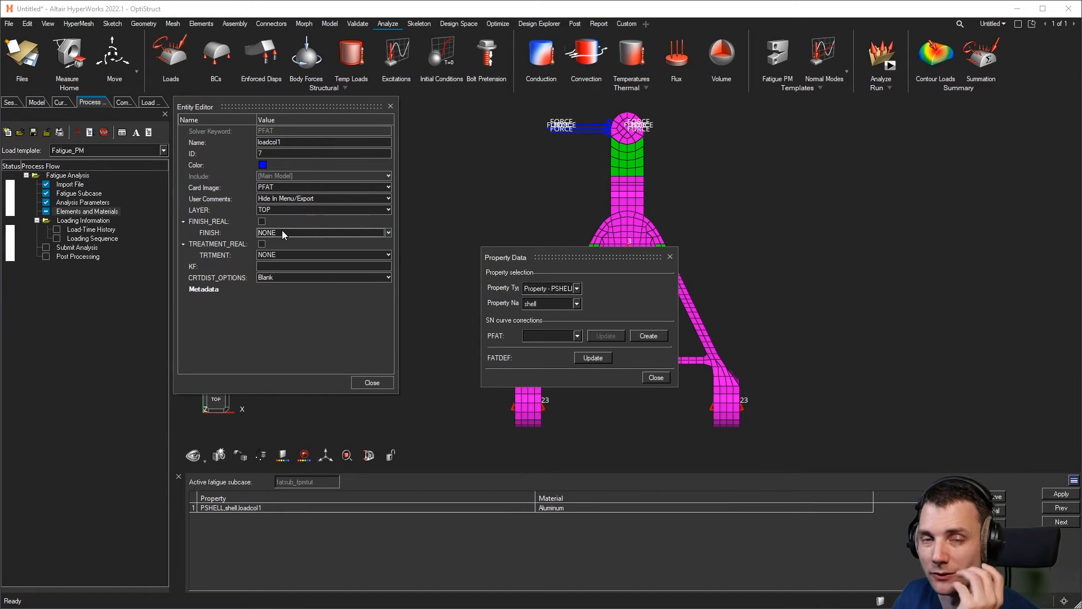
pyautogui.click(263, 221)
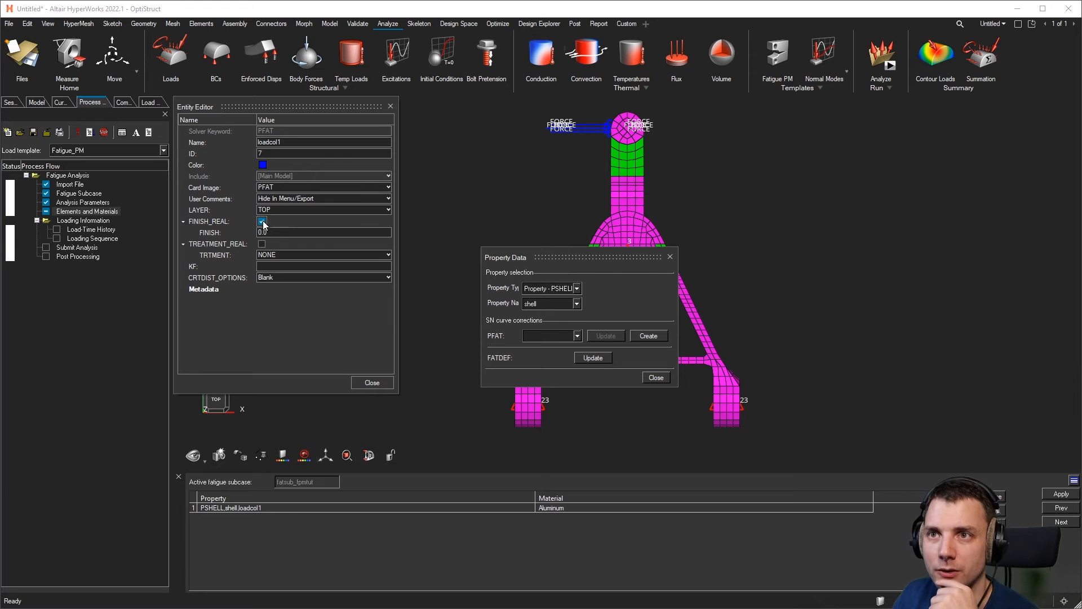
pyautogui.click(263, 221)
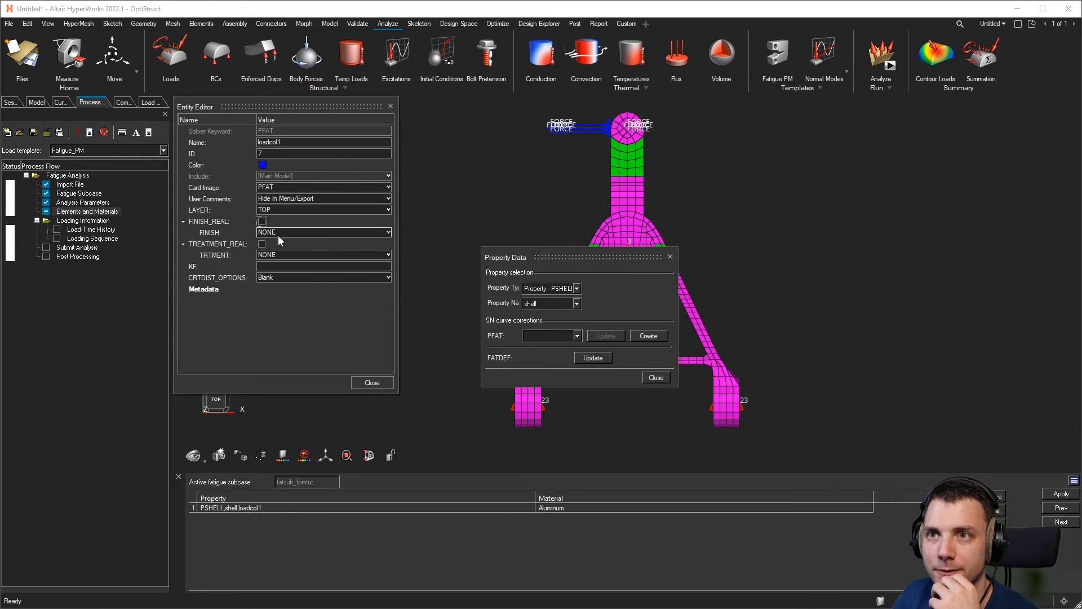
pyautogui.click(284, 231)
pyautogui.click(277, 248)
pyautogui.click(278, 231)
pyautogui.click(275, 235)
pyautogui.click(275, 231)
pyautogui.click(269, 242)
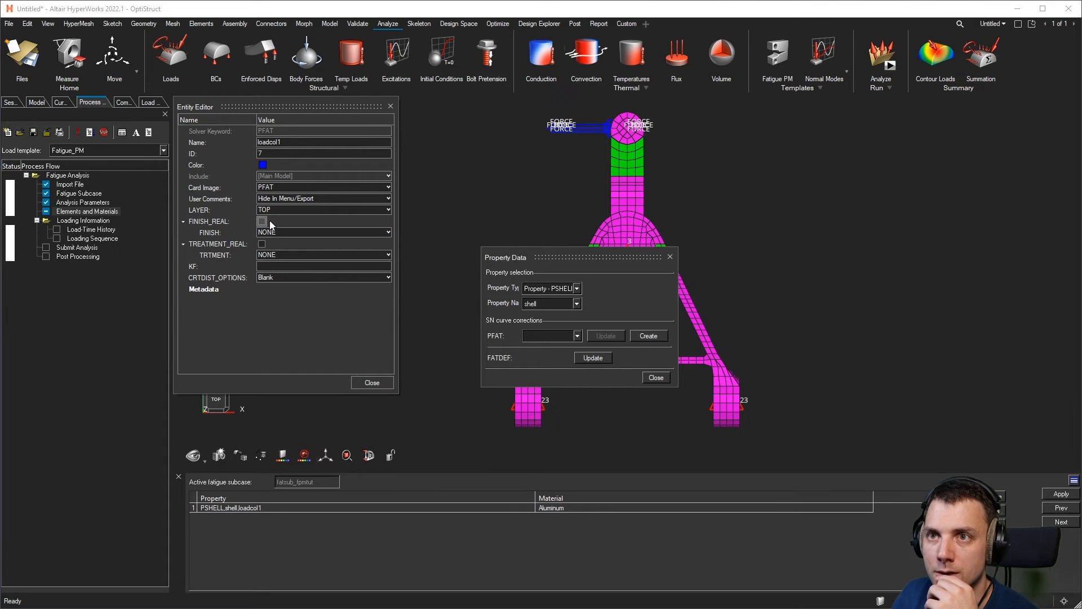
pyautogui.click(272, 265)
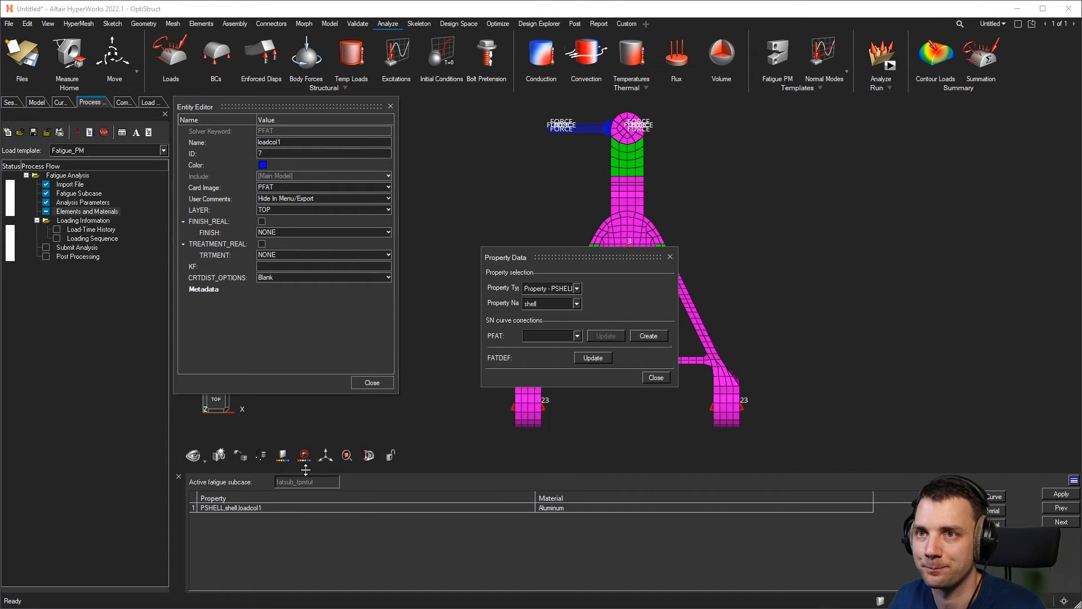
pyautogui.click(371, 383)
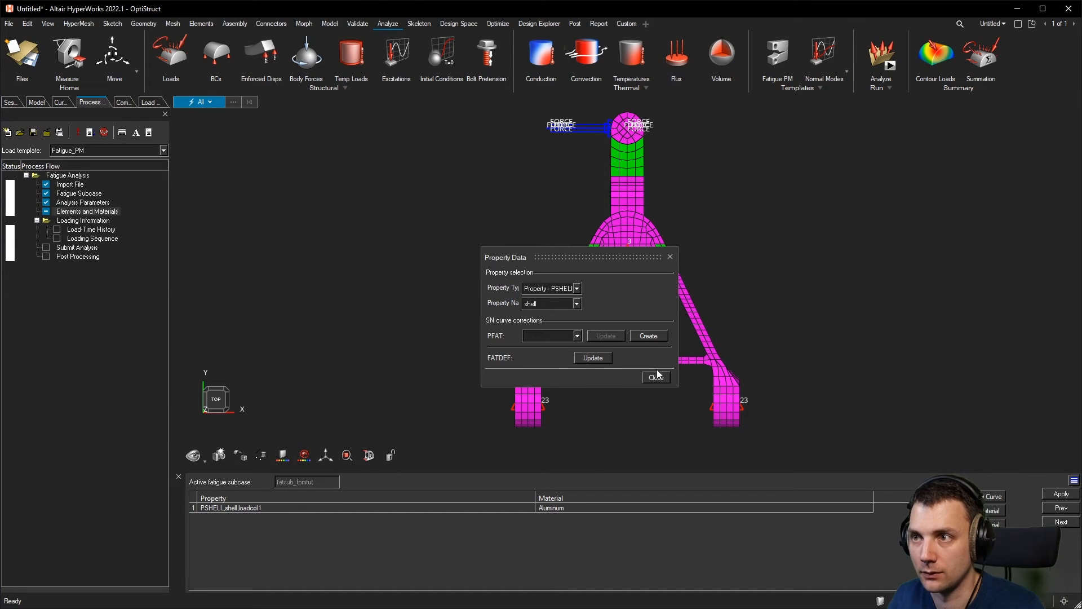
# Select loadcol1 as the PFAT for the shell property's SN curve corrections.
pyautogui.click(577, 335)
pyautogui.click(563, 347)
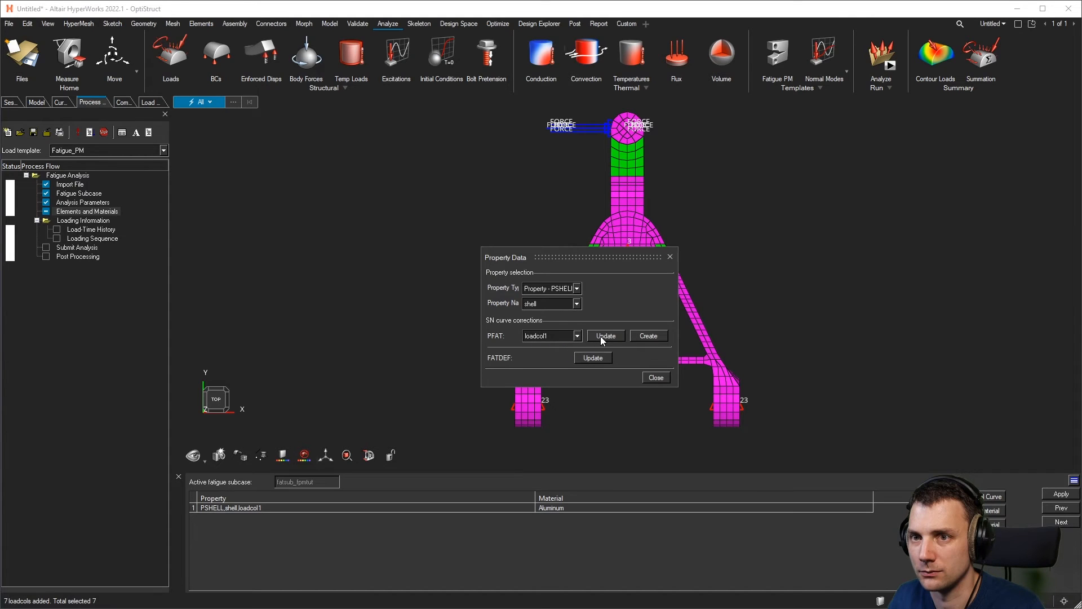
pyautogui.click(574, 336)
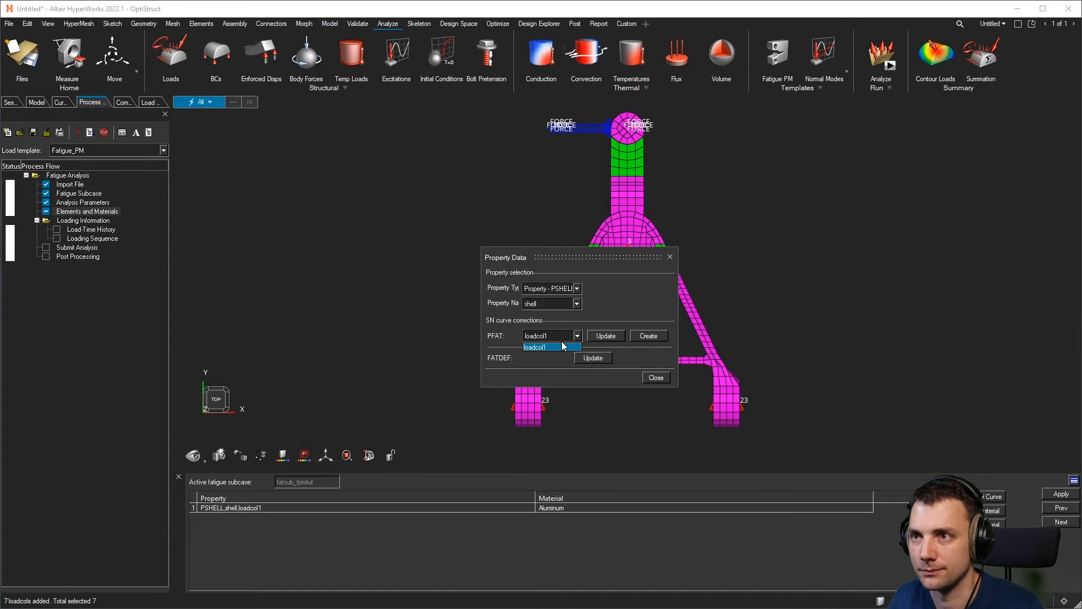
pyautogui.click(563, 337)
pyautogui.click(562, 337)
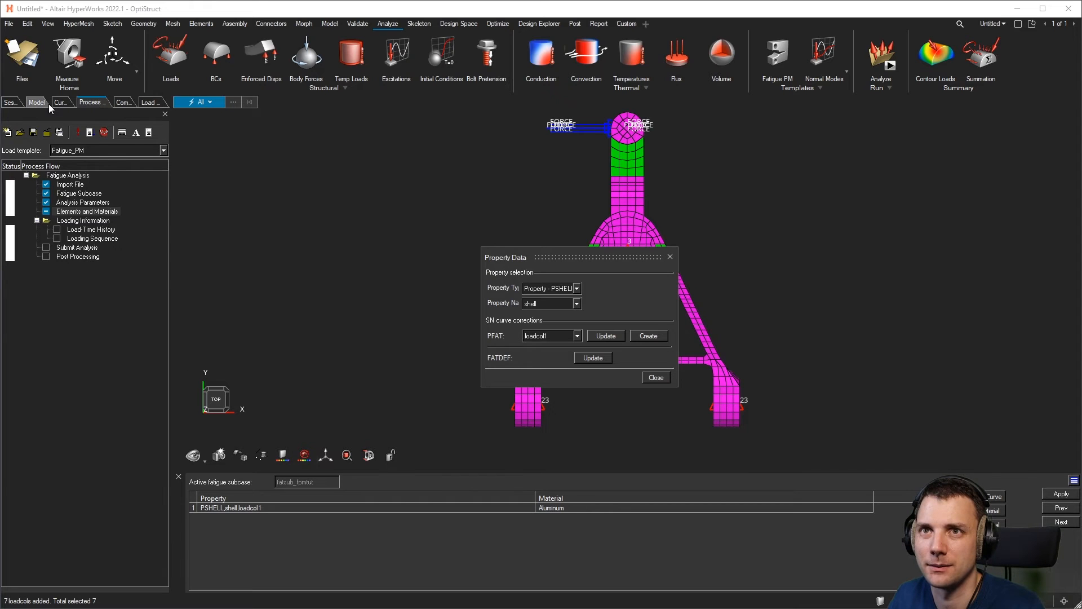
# Expand the model's load collectors and list the PFAT load collector to check which one is in use.
pyautogui.click(34, 105)
pyautogui.click(7, 203)
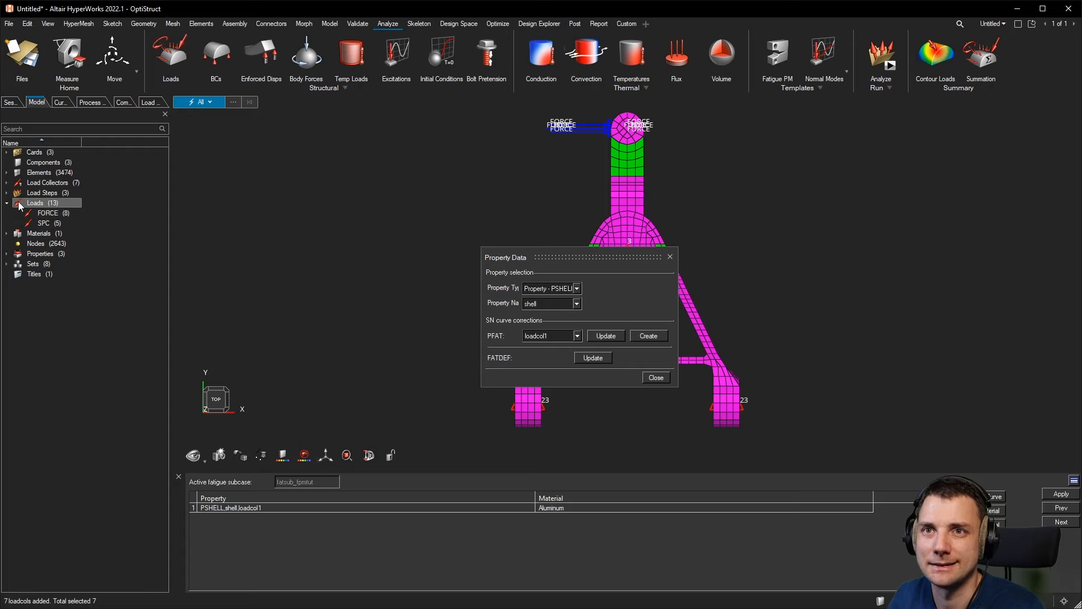
pyautogui.click(7, 182)
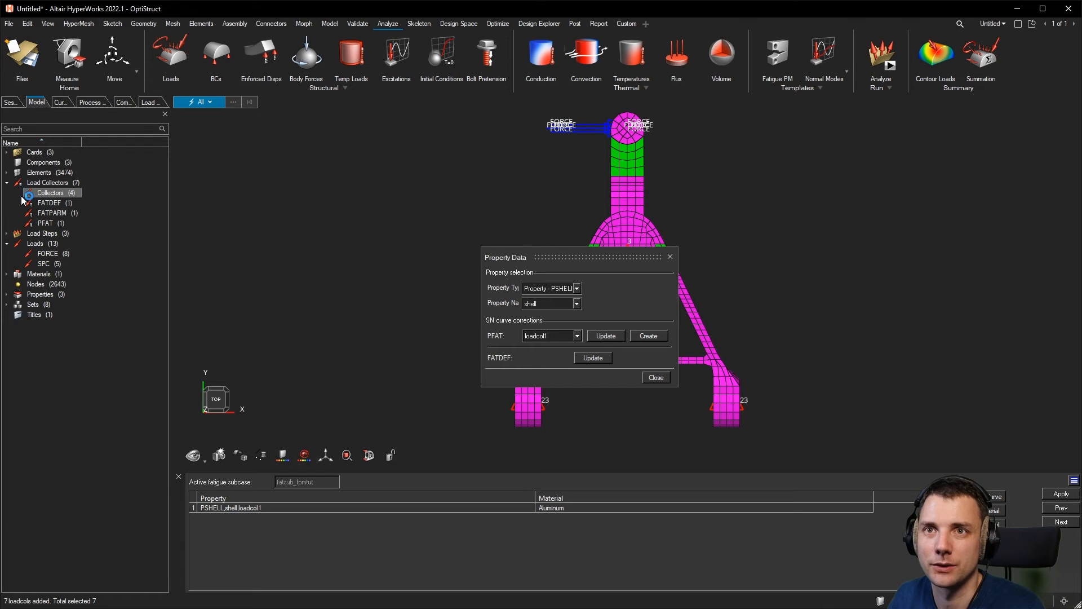
pyautogui.doubleClick(32, 224)
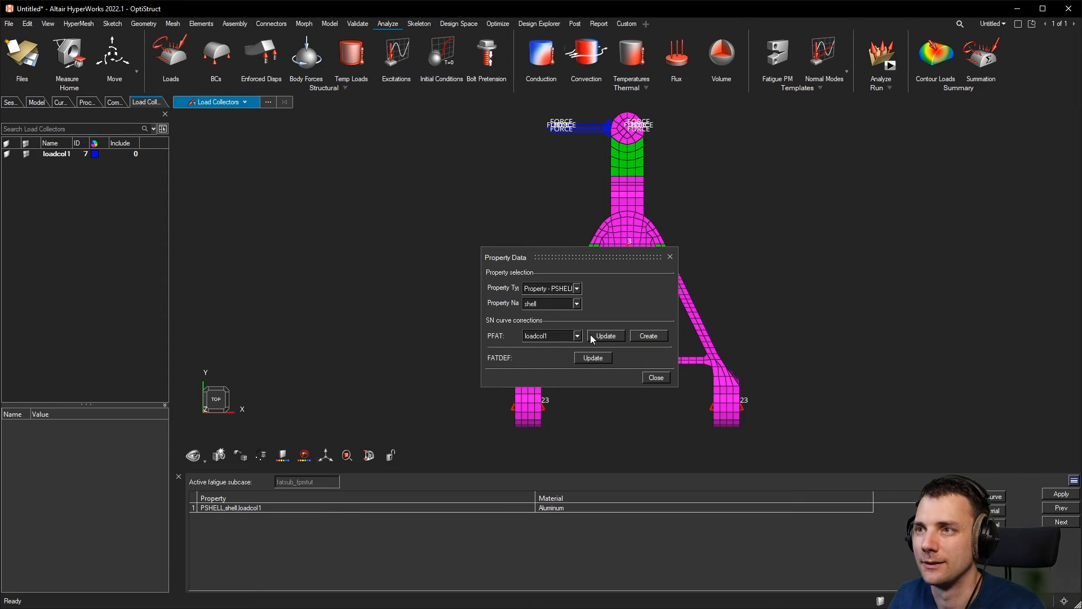
# Close the property data and apply the elements and materials definition to proceed to the load-time history.
pyautogui.click(564, 338)
pyautogui.click(648, 357)
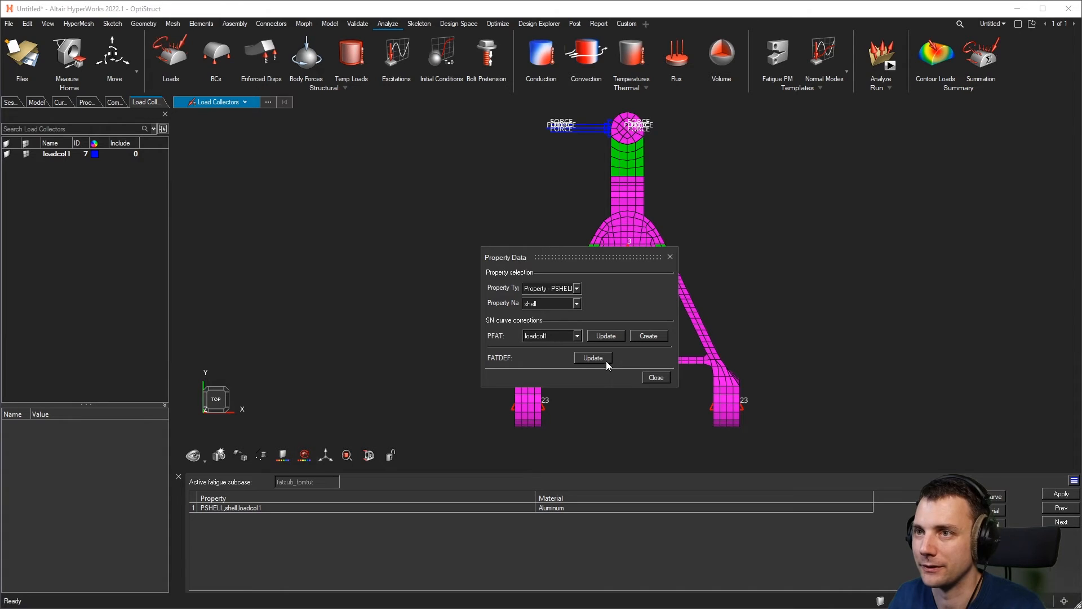
pyautogui.click(664, 378)
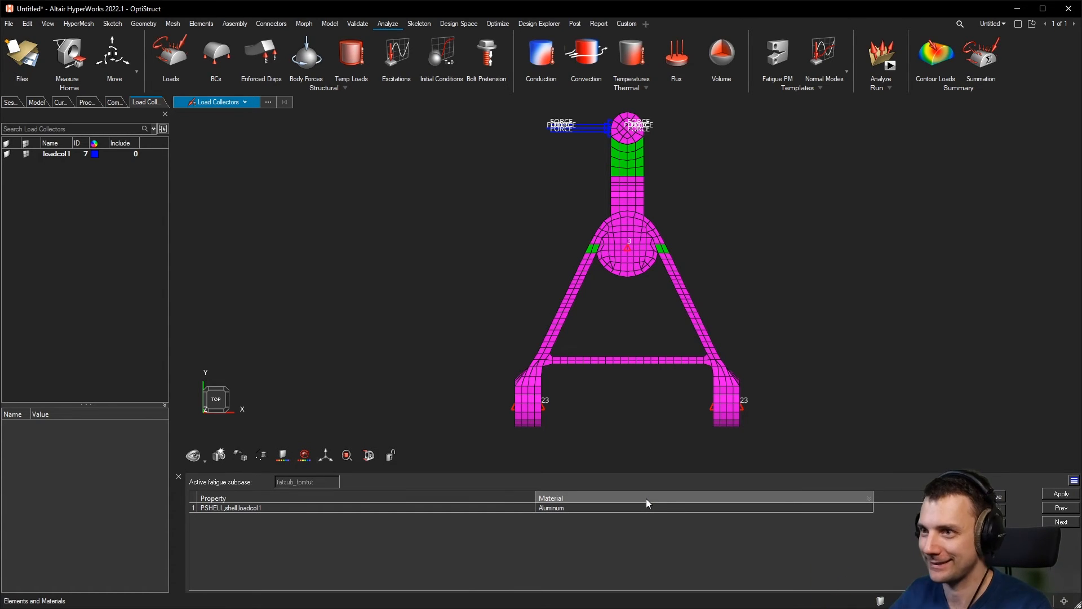
pyautogui.click(447, 507)
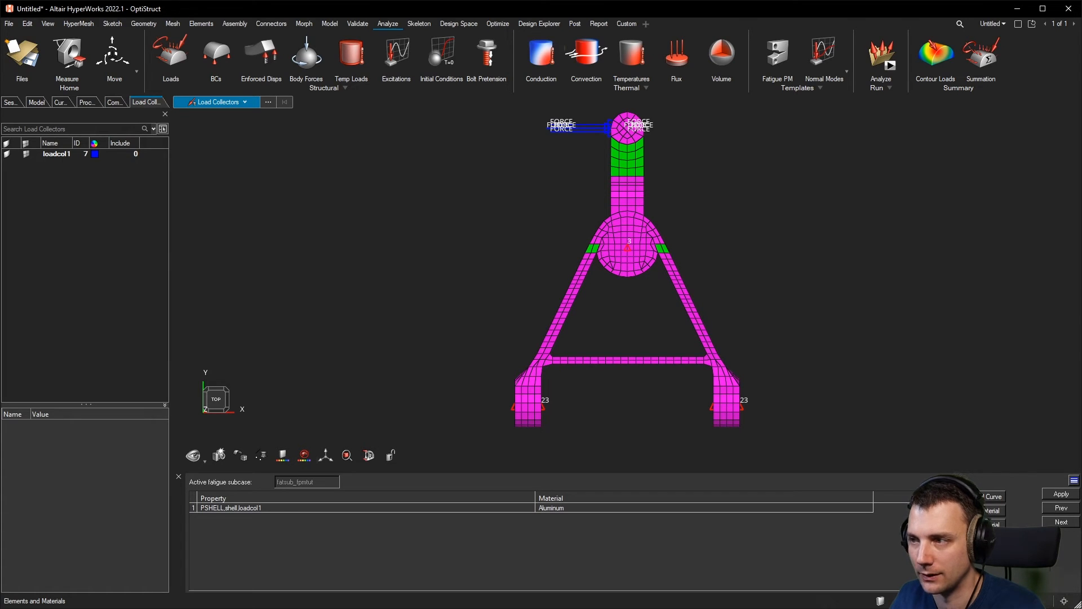
pyautogui.click(1057, 494)
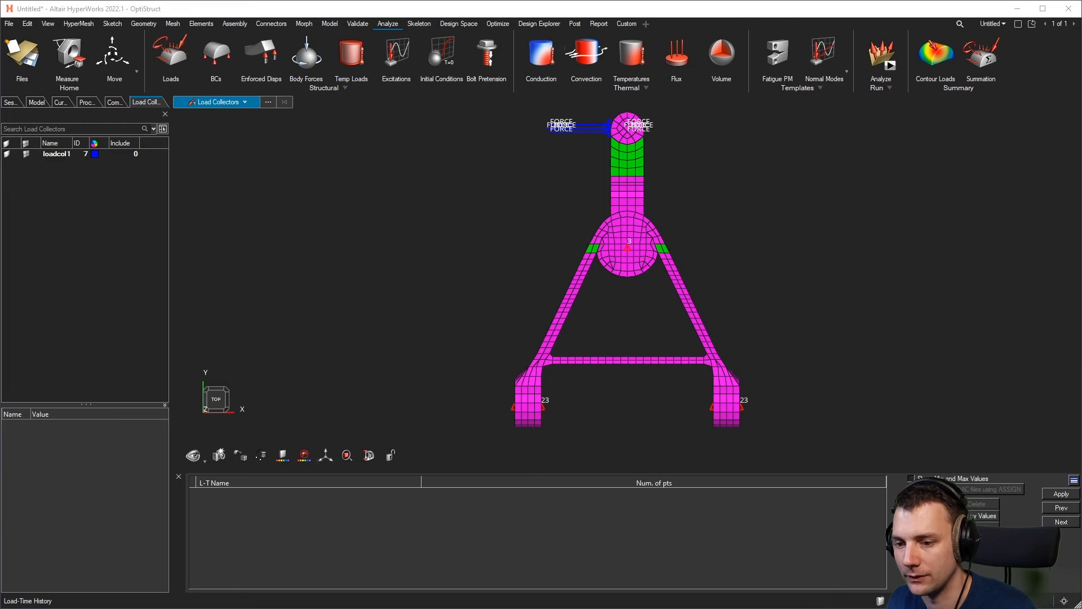
# Switch to the 7-Zip archive, copy load2.csv into the fatigue folder, and return to HyperWorks.
pyautogui.hotkey('alt', 'Tab')
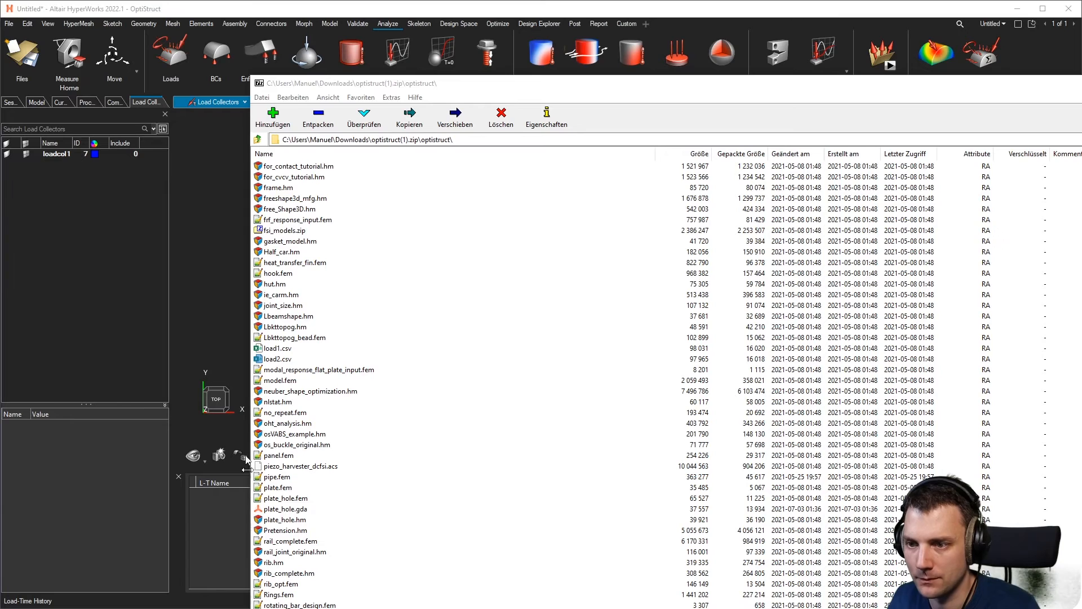
pyautogui.click(276, 359)
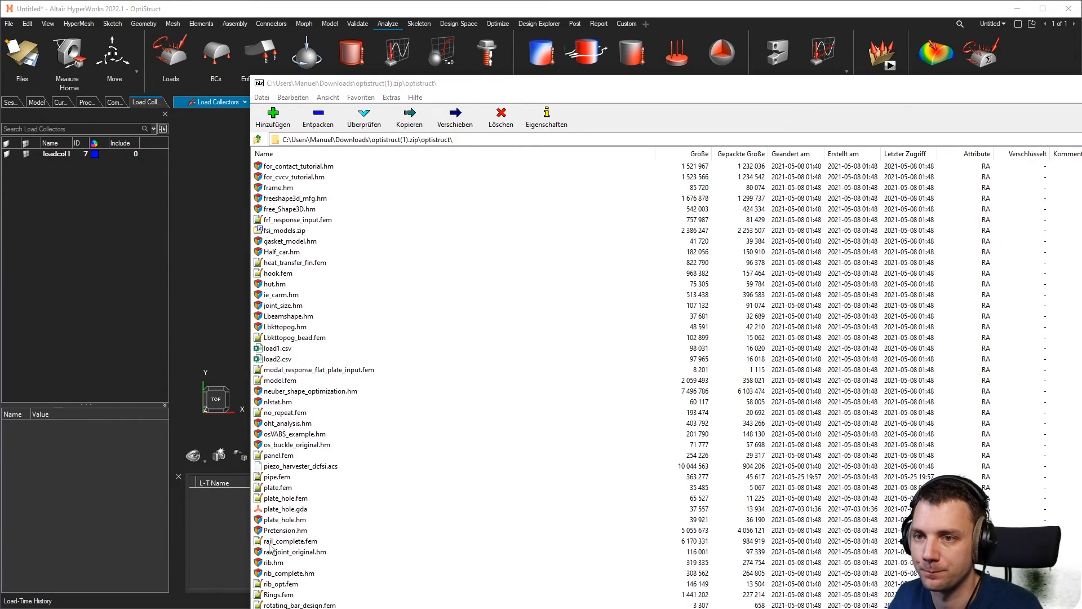
pyautogui.click(212, 543)
pyautogui.hotkey('alt', 'Tab')
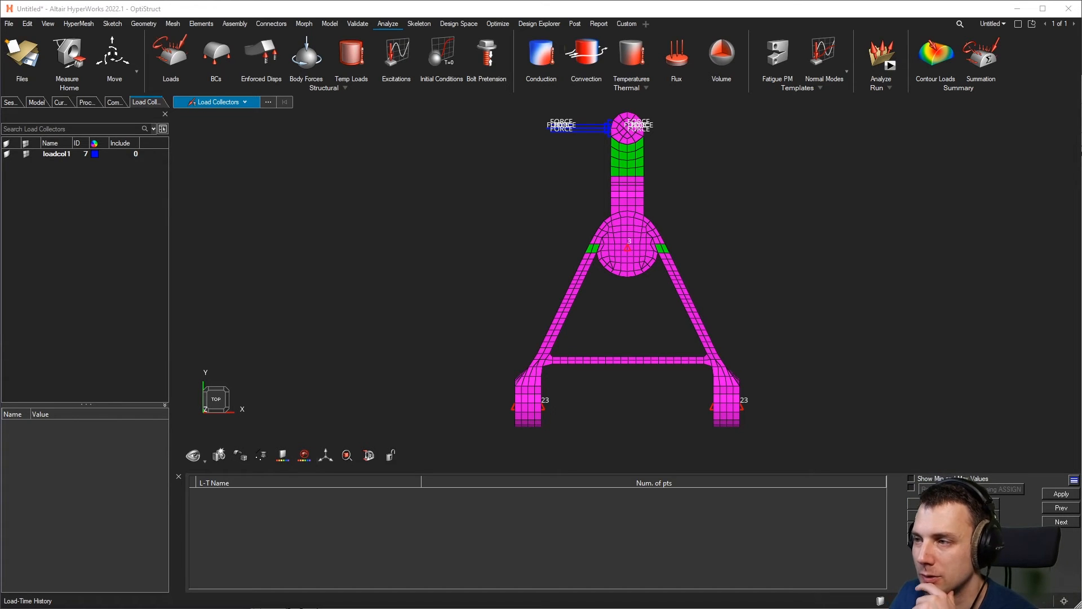
# Start a CSV load-time history named LTH2 with load2.csv as its source file.
pyautogui.click(953, 515)
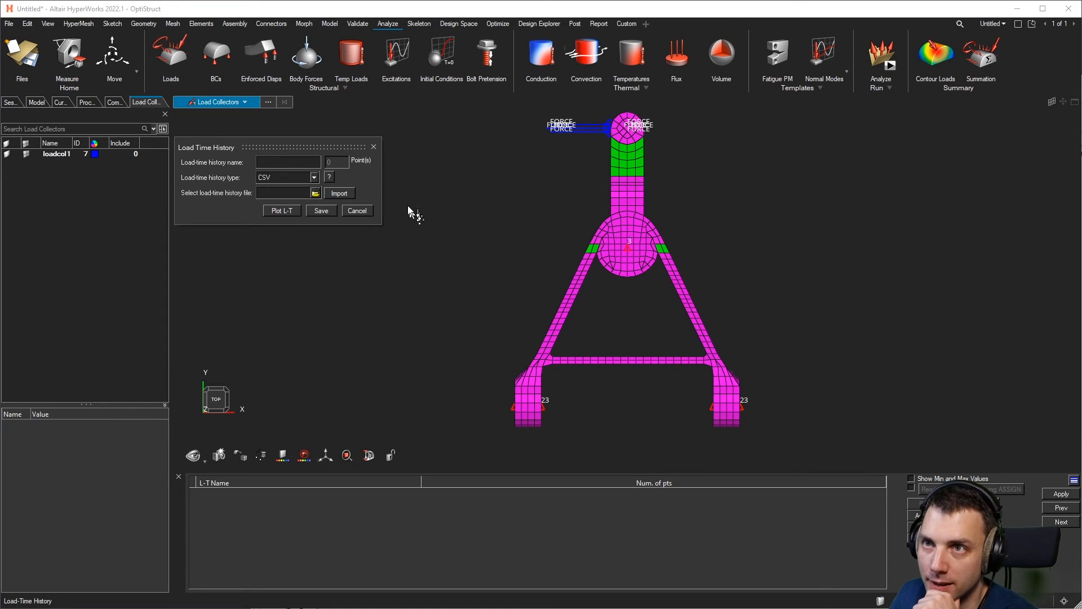
pyautogui.click(315, 194)
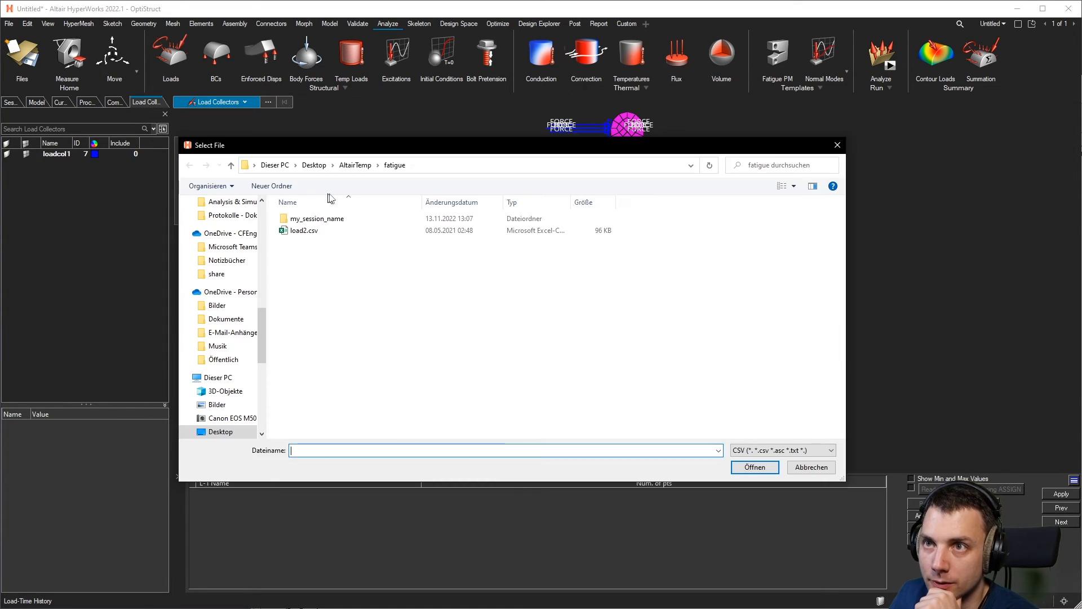
pyautogui.doubleClick(316, 232)
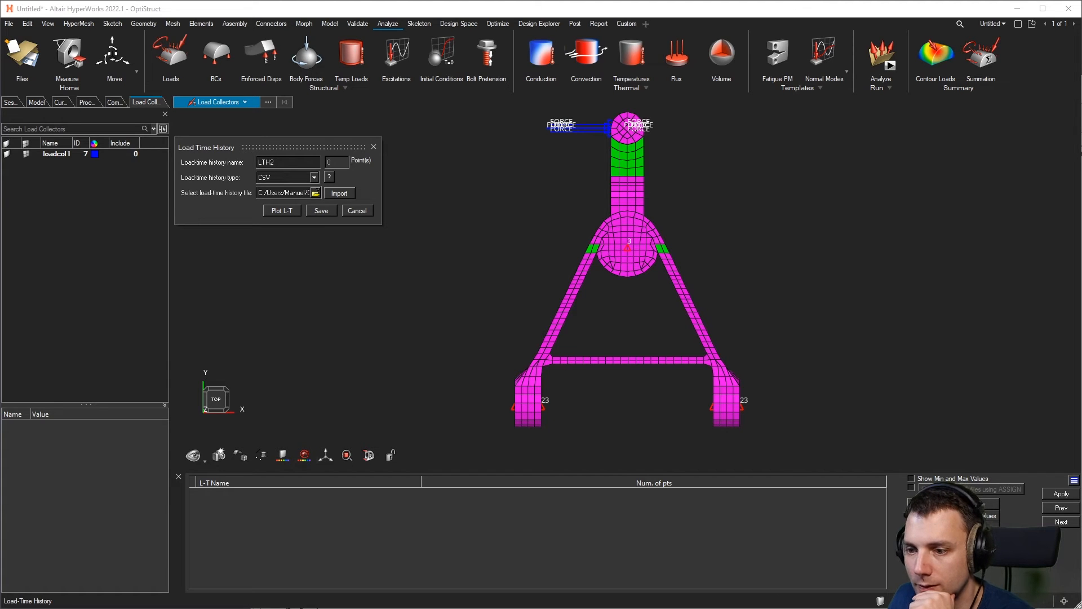
# Switch to the 7-Zip archive, copy load1.csv out of it, and return to HyperWorks.
pyautogui.hotkey('alt', 'Tab')
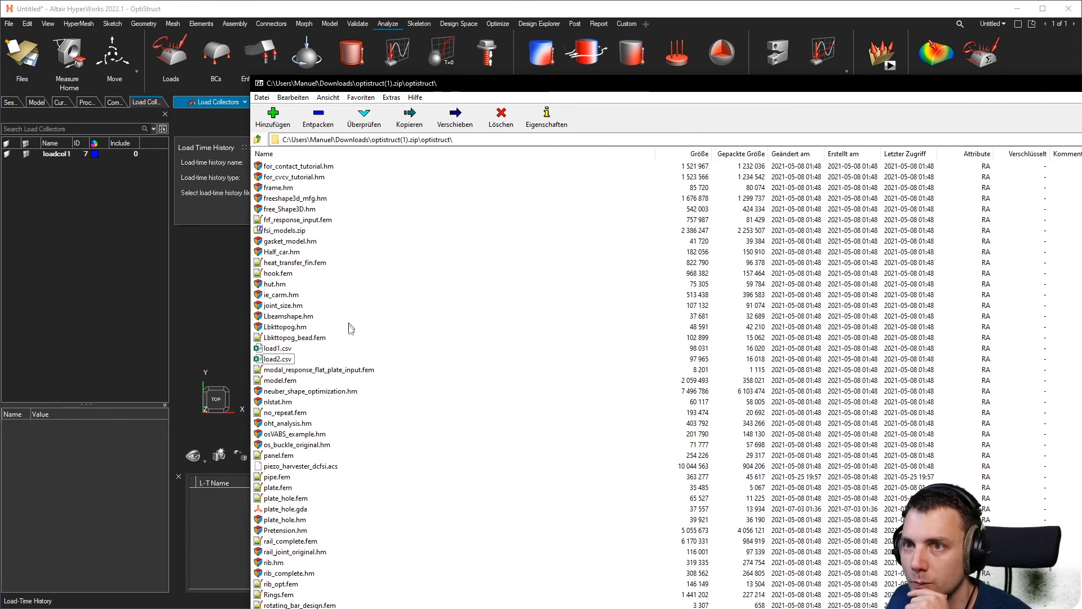
pyautogui.moveTo(274, 349); pyautogui.dragTo(214, 306)
pyautogui.click(189, 291)
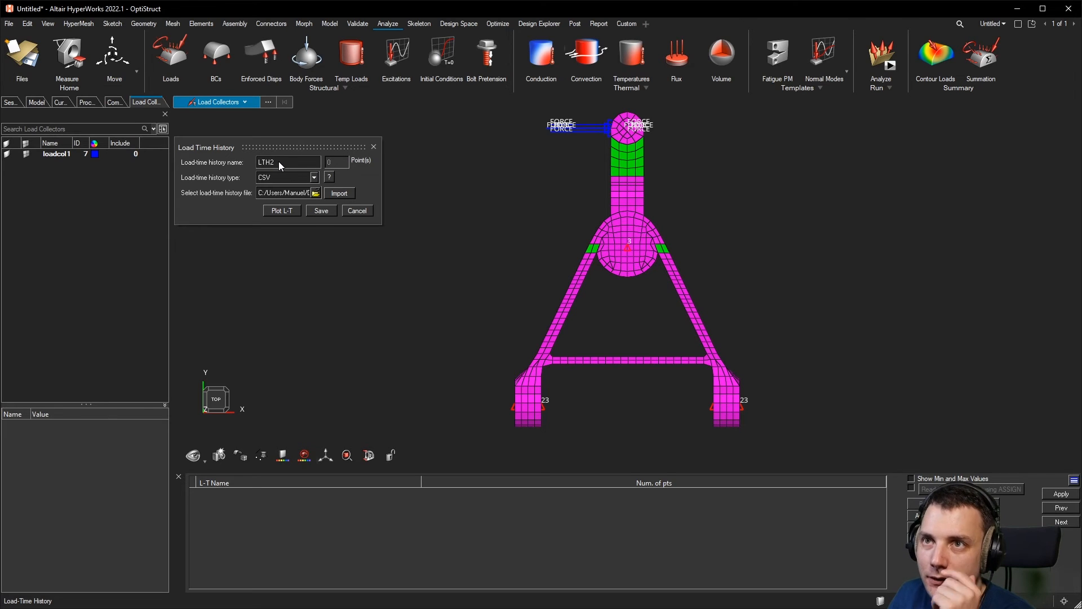
# Plot the LTH2 load-time history from load2.csv.
pyautogui.click(292, 215)
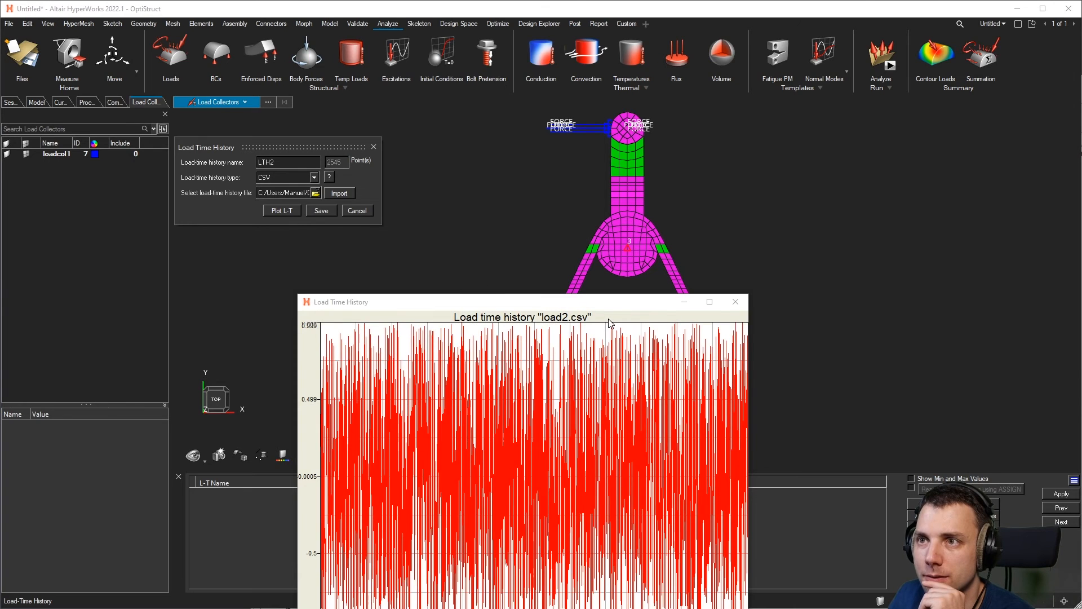
# Inspect and close the load2.csv plot, and save the LTH2 load-time history.
pyautogui.moveTo(597, 302); pyautogui.dragTo(496, 259)
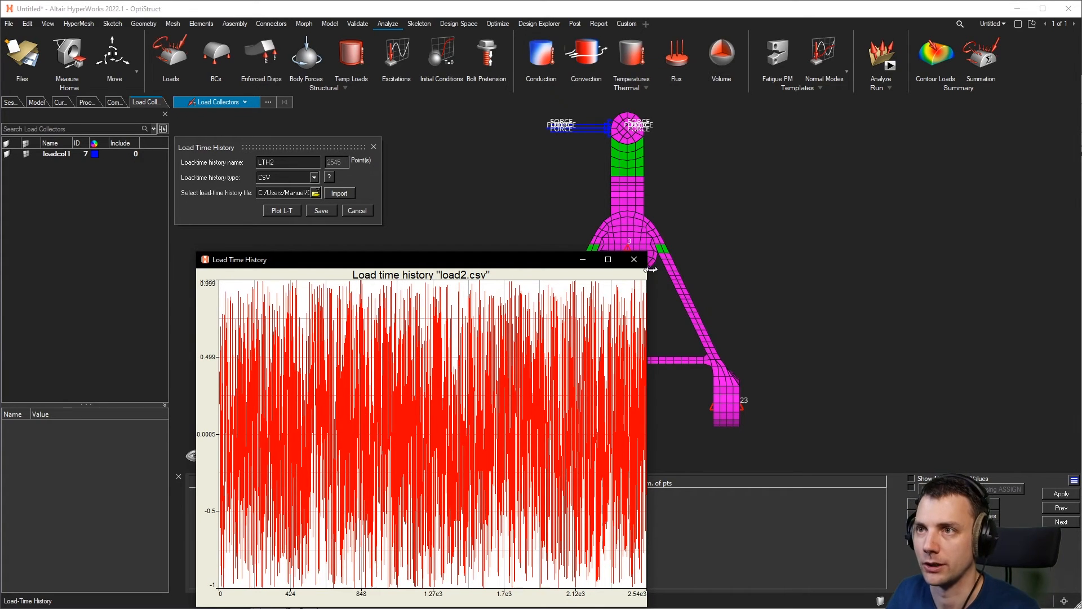
pyautogui.click(634, 259)
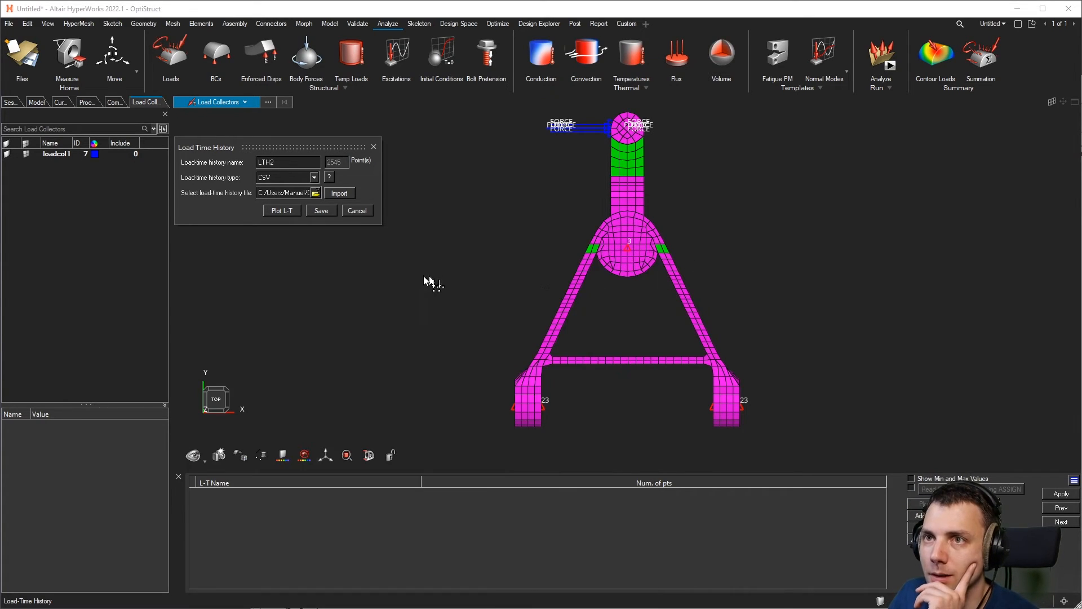
pyautogui.click(324, 211)
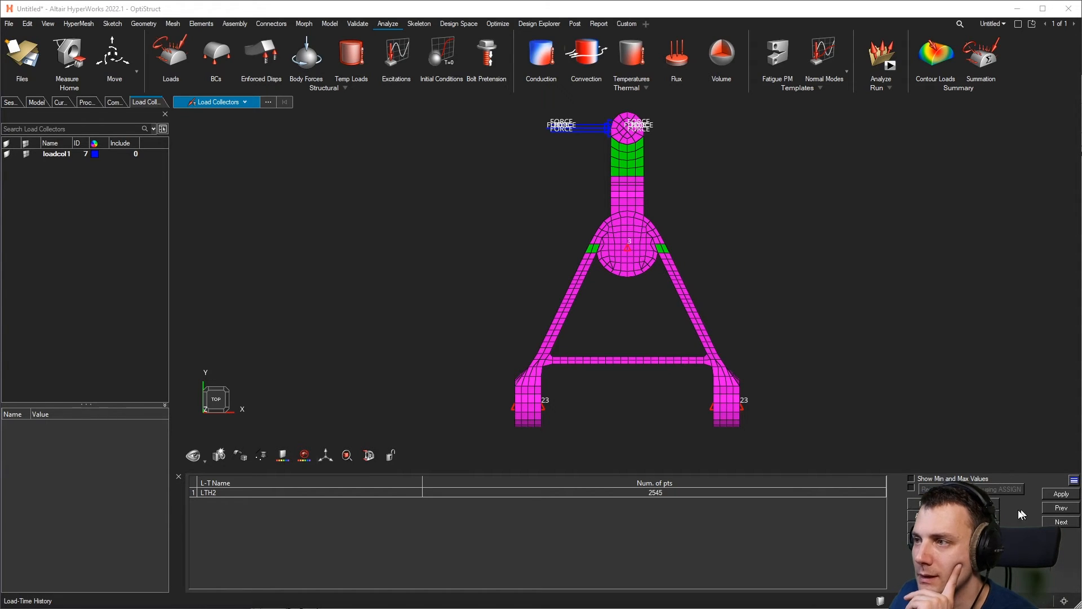
# Add a CSV load-time history named LTH1 from load1.csv, save it, and apply the load-time history stage.
pyautogui.click(952, 539)
pyautogui.click(284, 160)
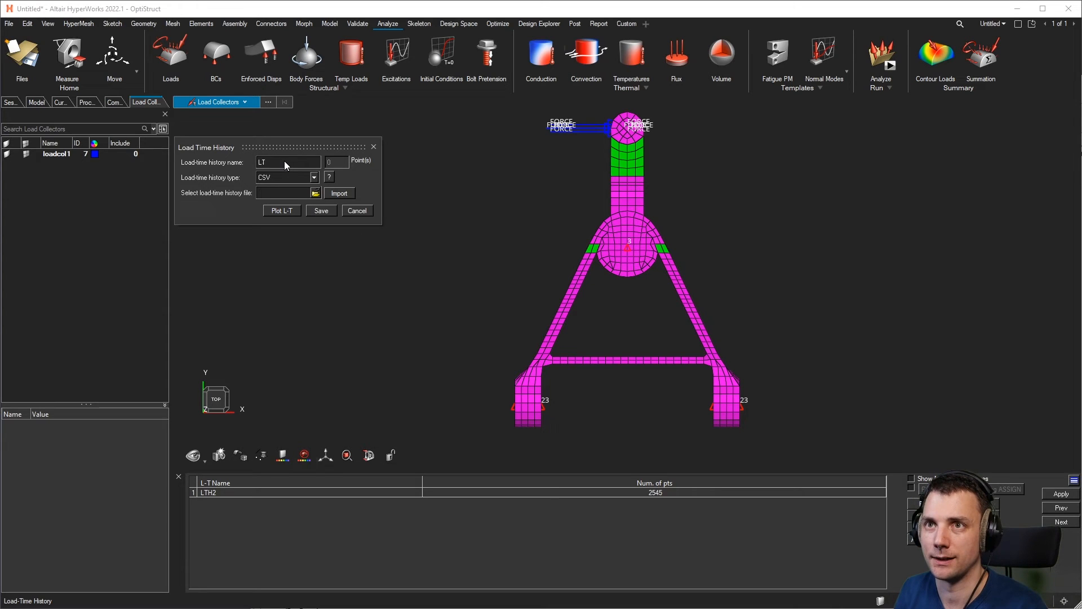
pyautogui.click(315, 193)
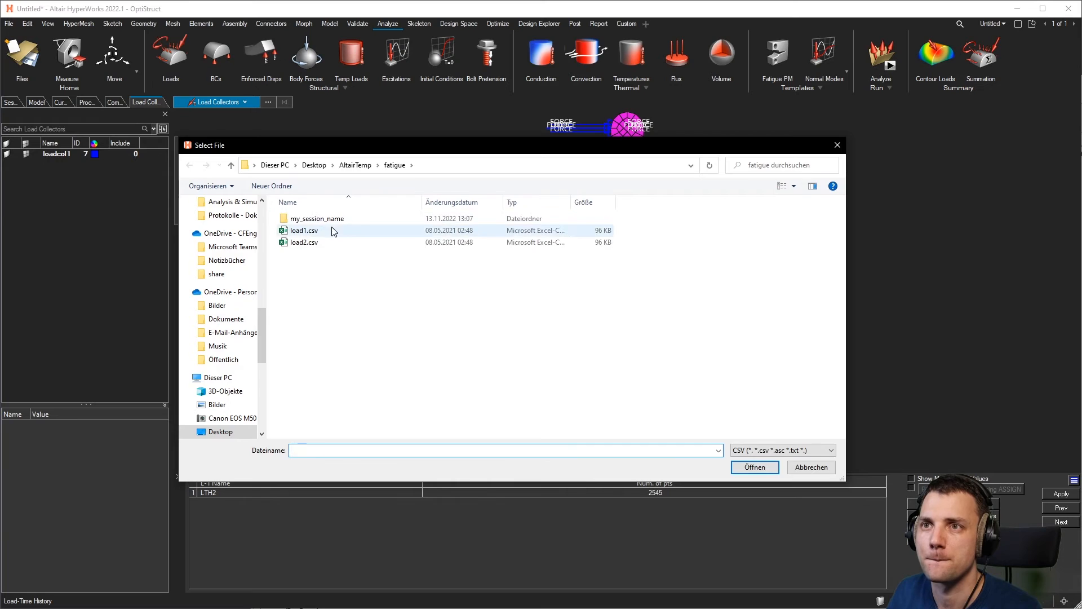
pyautogui.doubleClick(332, 230)
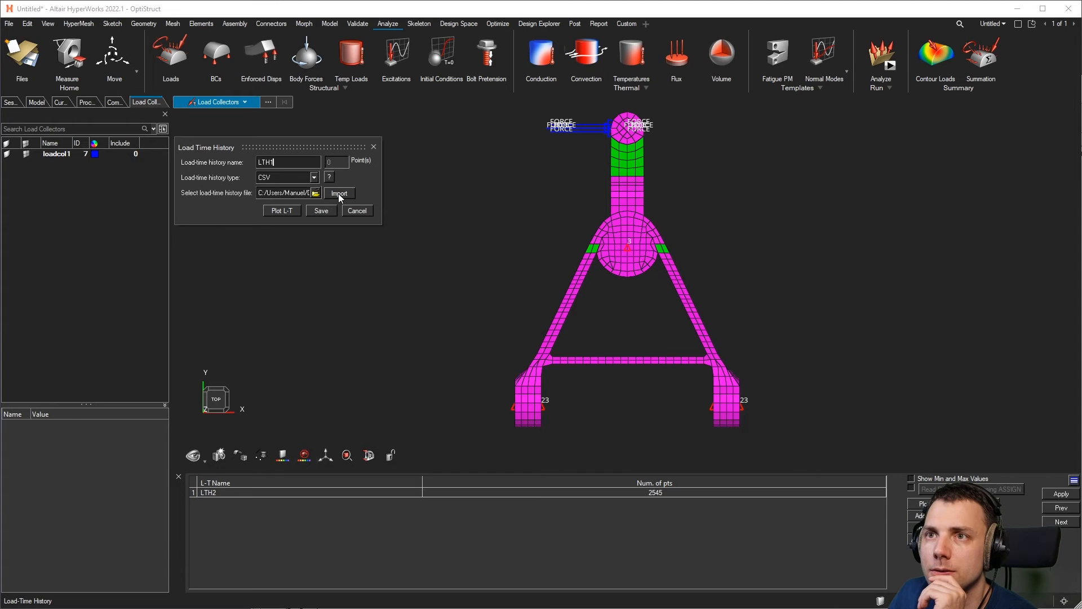
pyautogui.click(327, 211)
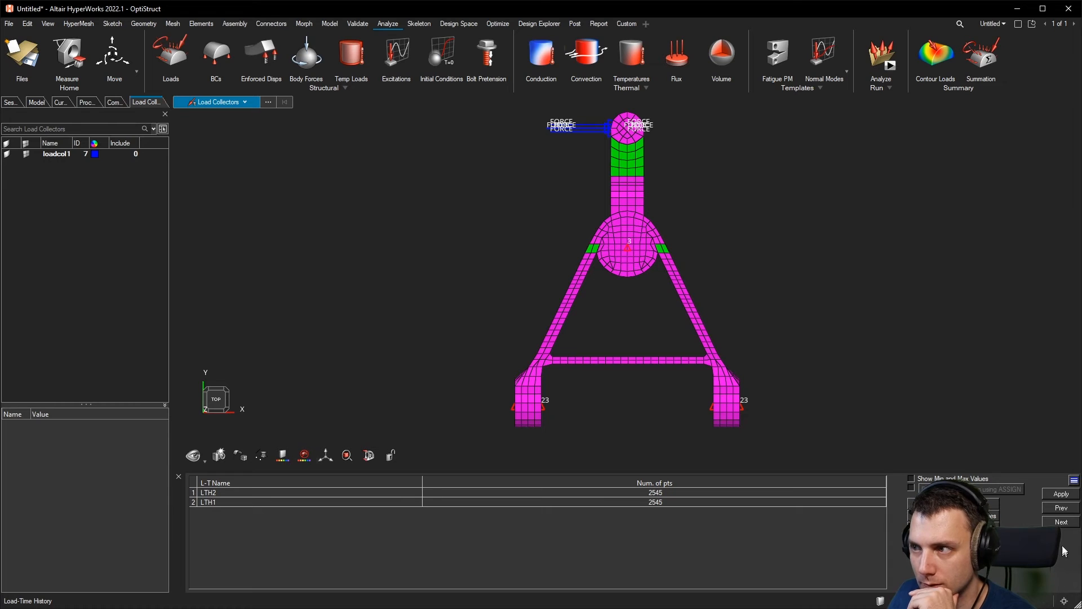
pyautogui.click(1060, 494)
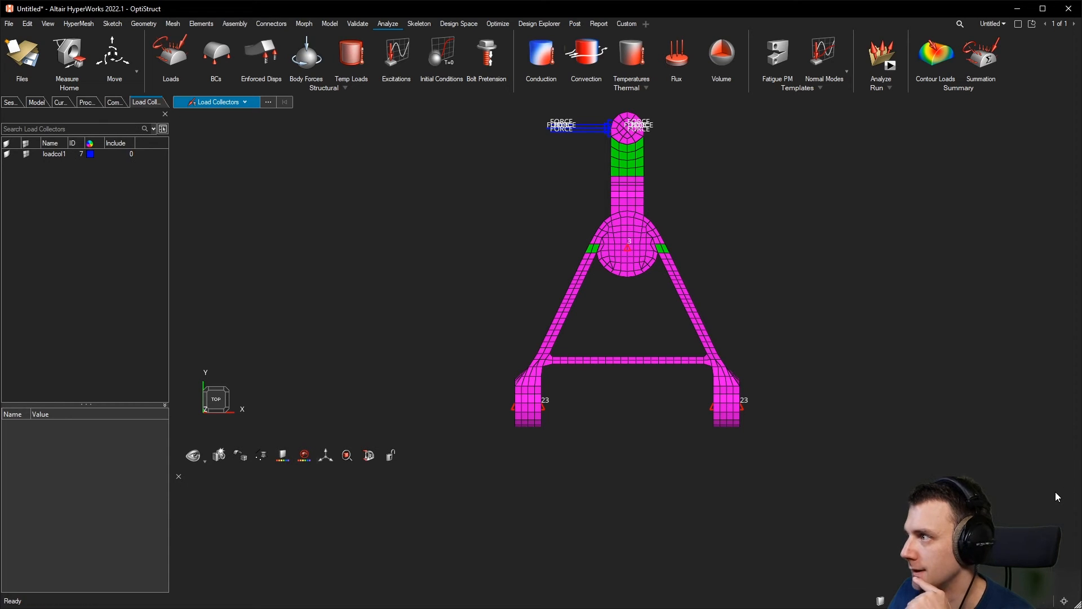
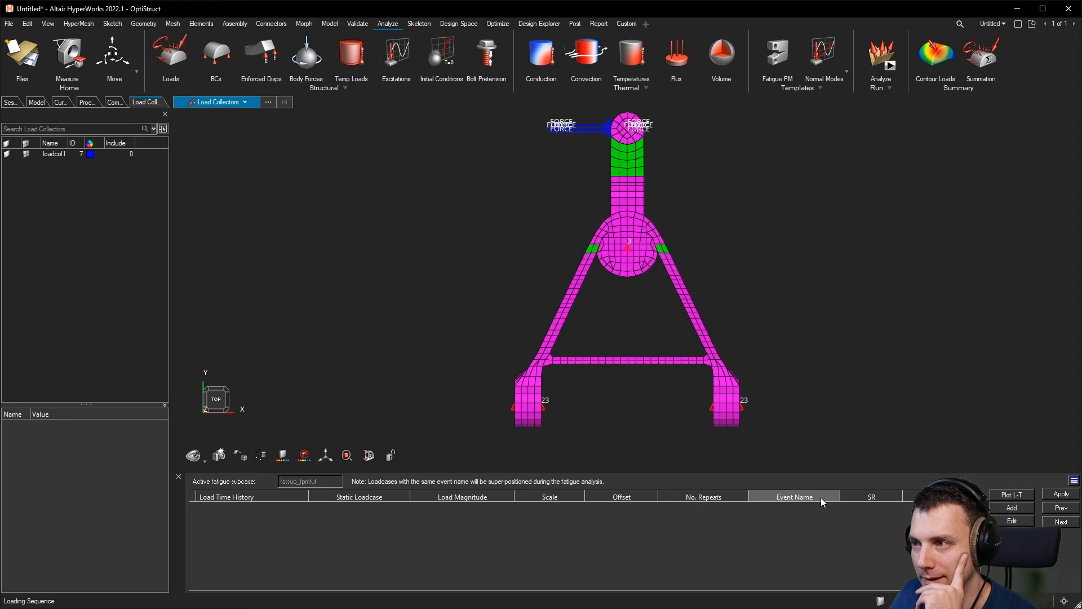
# Add a linear static load mapping that automatically pairs LTH2 and LTH1 with SUBCASE1 and SUBCASE2 in a single event.
pyautogui.click(1000, 509)
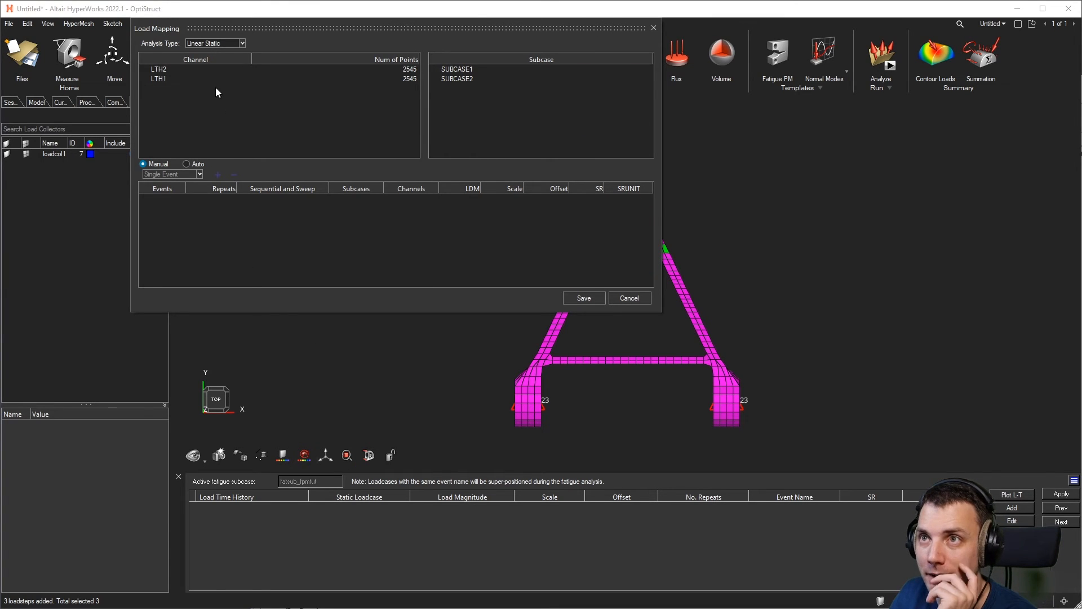
pyautogui.click(157, 79)
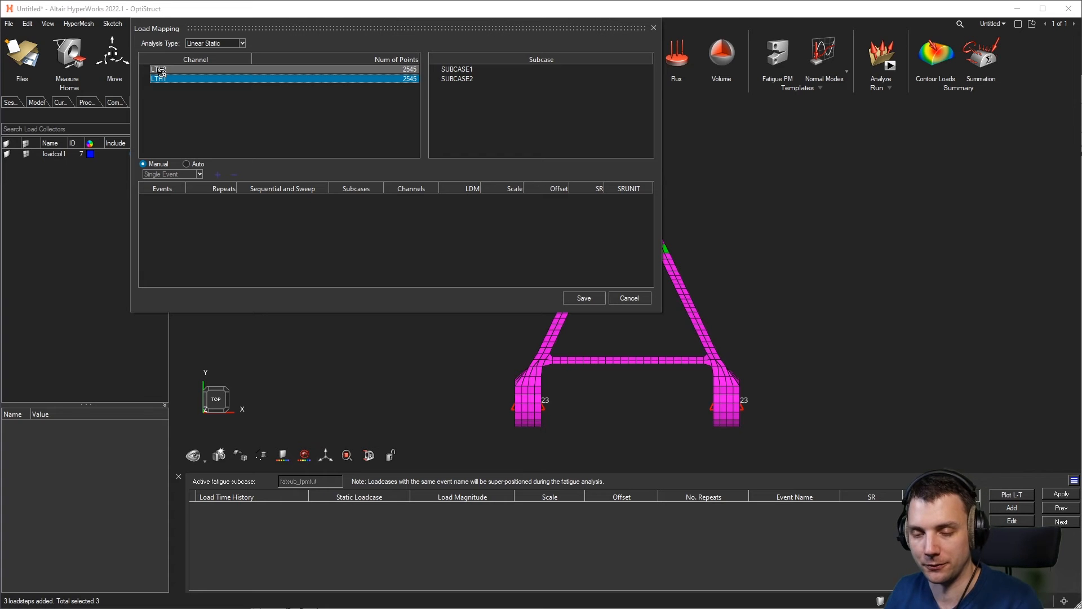
pyautogui.click(152, 81)
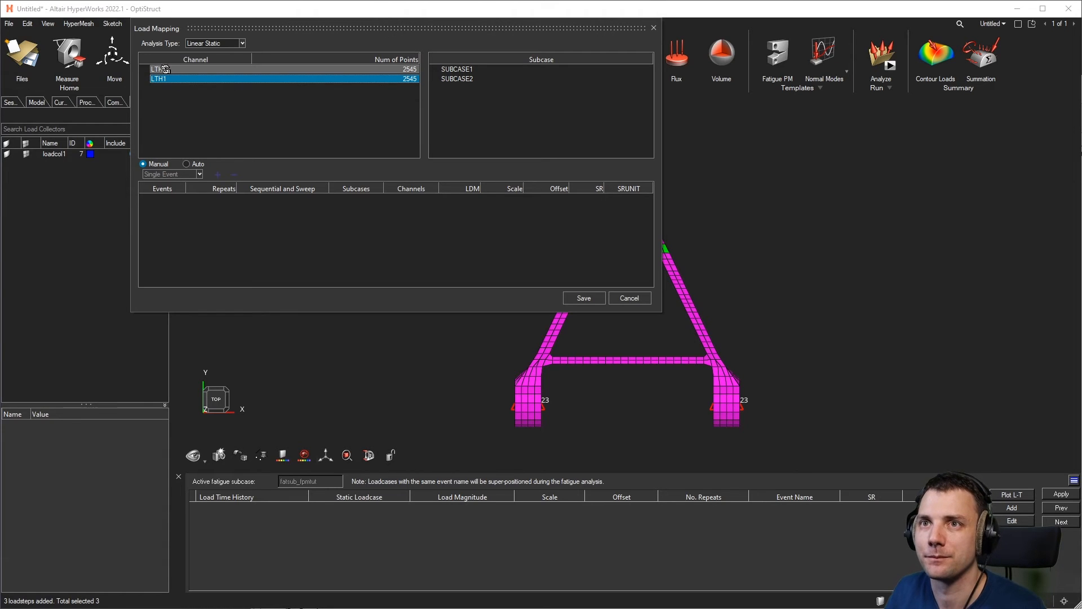
pyautogui.click(191, 69)
pyautogui.keyDown('ctrl'); pyautogui.click(190, 79); pyautogui.keyUp('ctrl')
pyautogui.click(491, 69)
pyautogui.keyDown('ctrl'); pyautogui.click(483, 79); pyautogui.keyUp('ctrl')
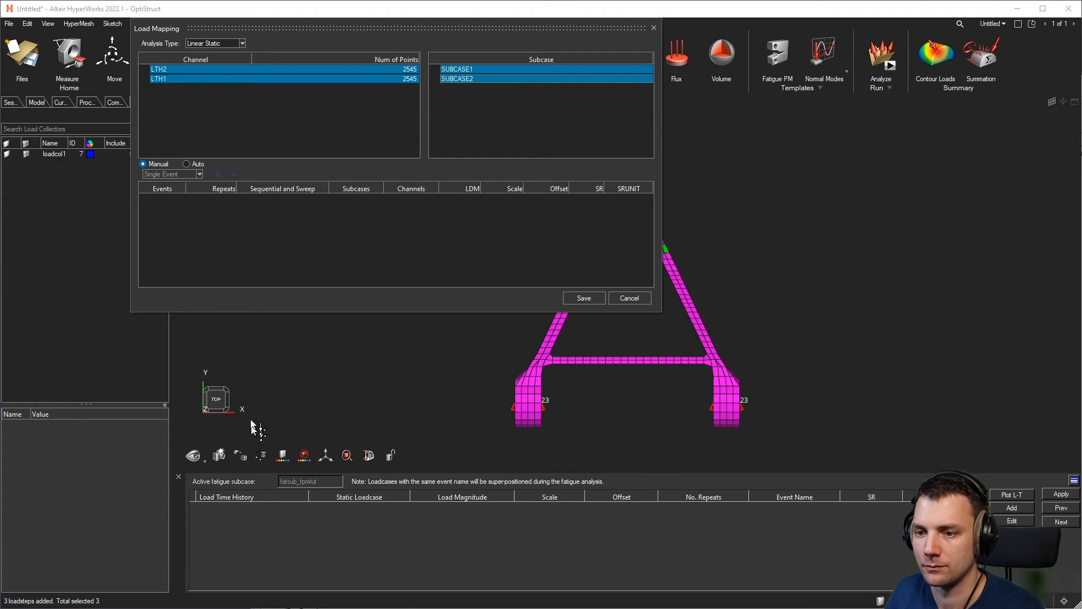
pyautogui.click(201, 166)
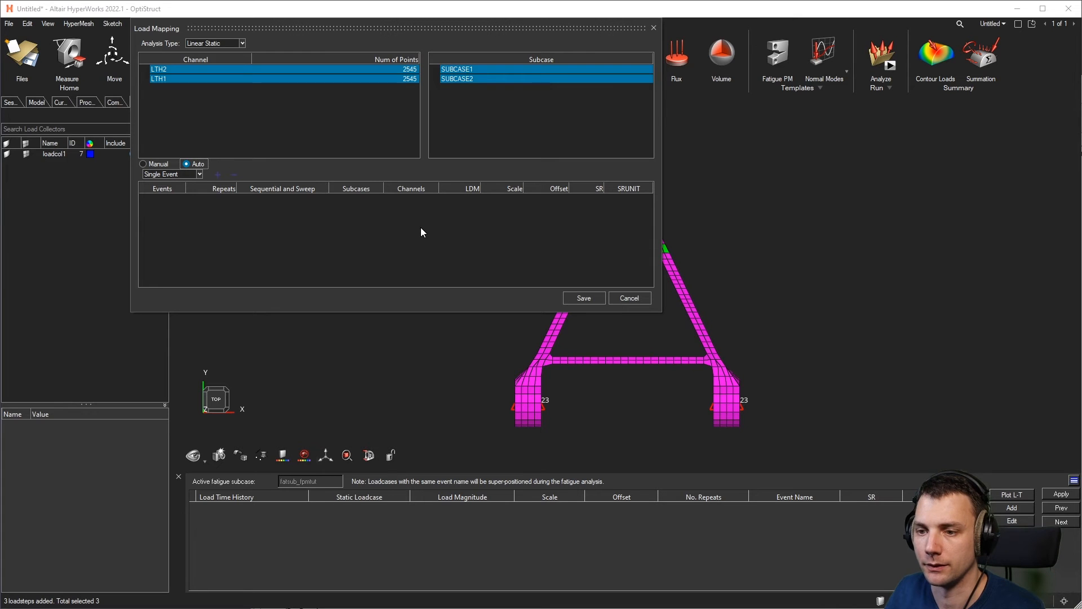
pyautogui.click(218, 176)
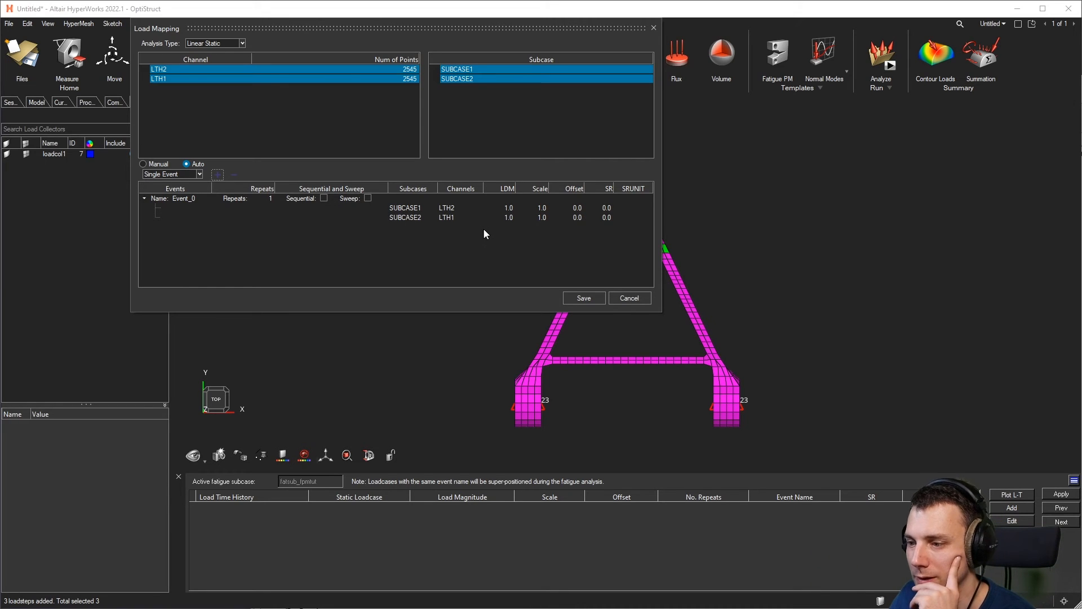
# Set the scale of both mapped subcases to 3, save the mapping, and apply the loading sequence.
pyautogui.click(542, 207)
pyautogui.click(542, 208)
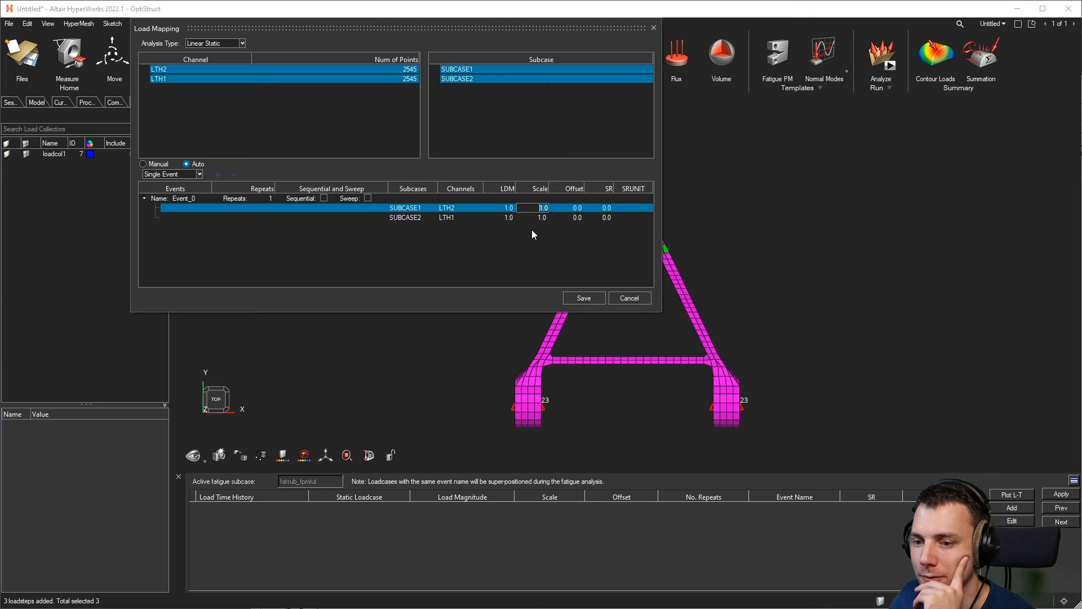
pyautogui.write('3')
pyautogui.doubleClick(542, 218)
pyautogui.write('3')
pyautogui.click(545, 247)
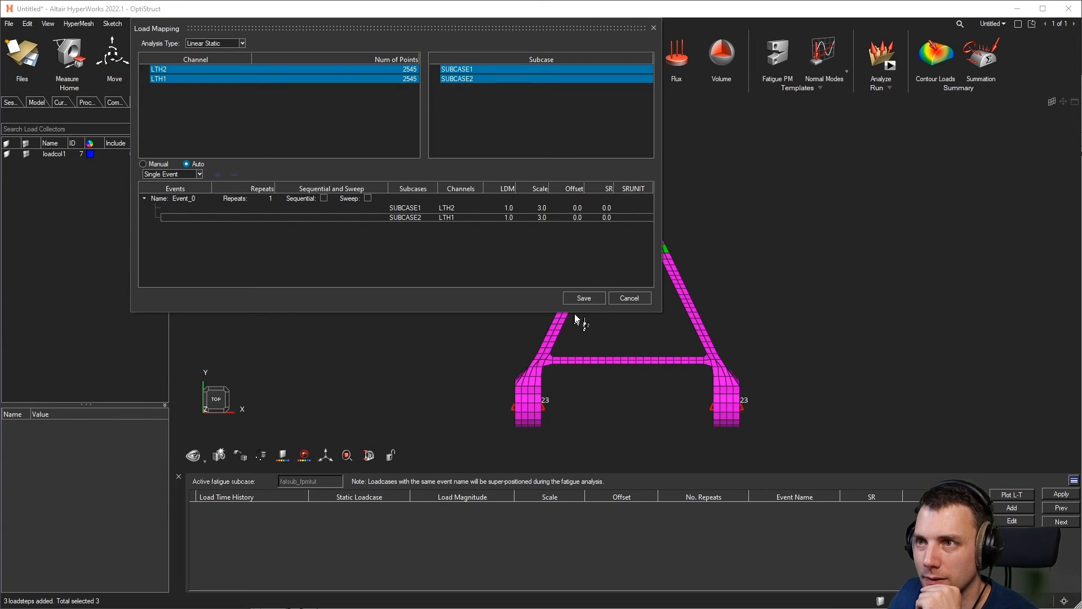
pyautogui.click(581, 297)
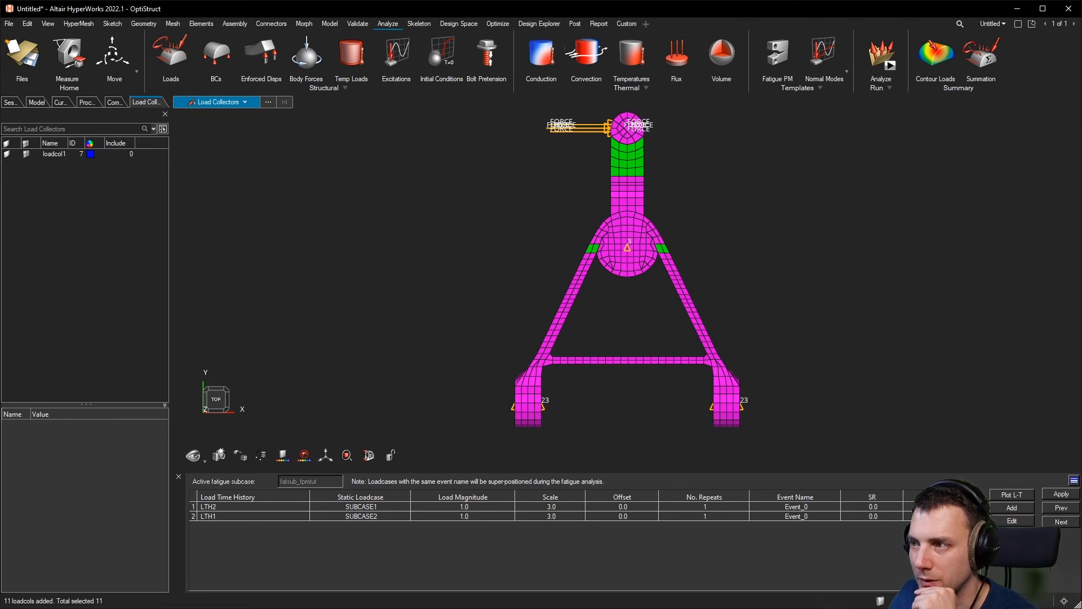
pyautogui.click(1052, 495)
# Set the solver deck to be saved as ctrlarm_fpmtut.fem in the fatigue folder for the Submit Analysis stage.
pyautogui.click(89, 102)
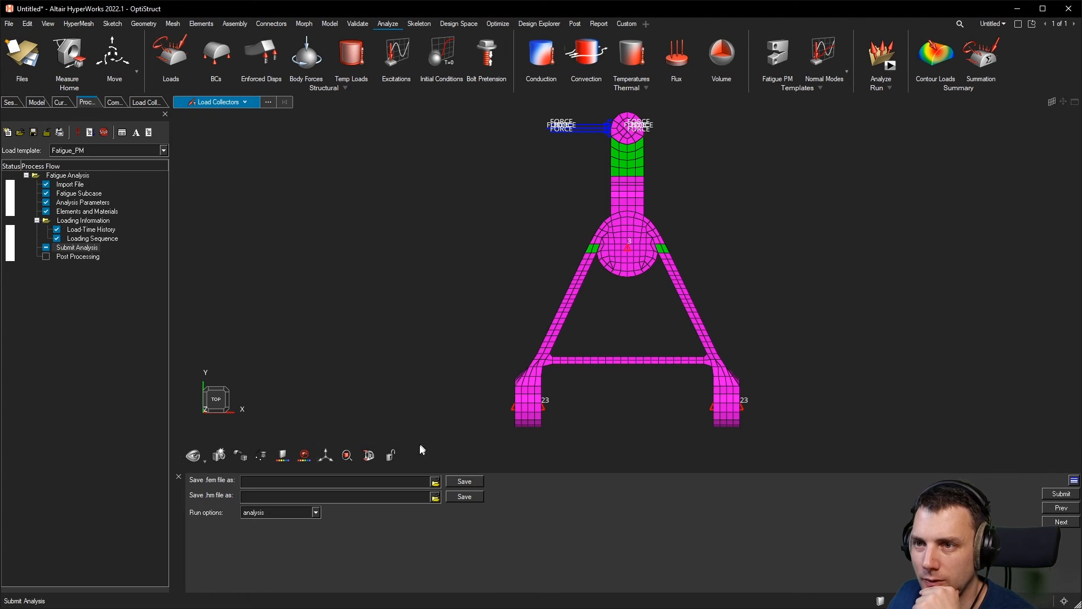
pyautogui.click(433, 483)
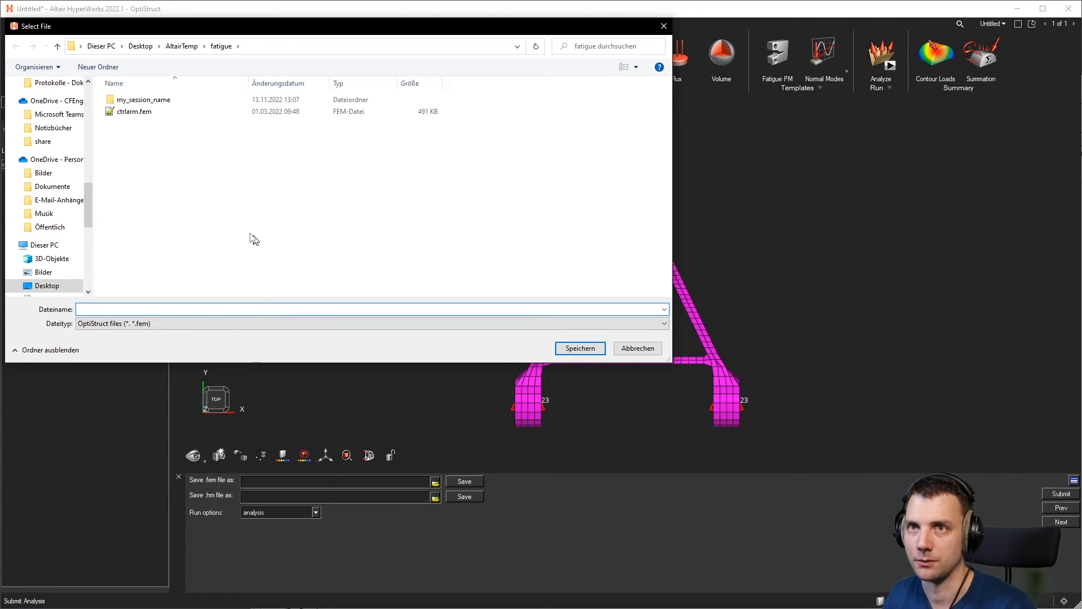
pyautogui.click(134, 112)
pyautogui.click(98, 309)
pyautogui.click(101, 310)
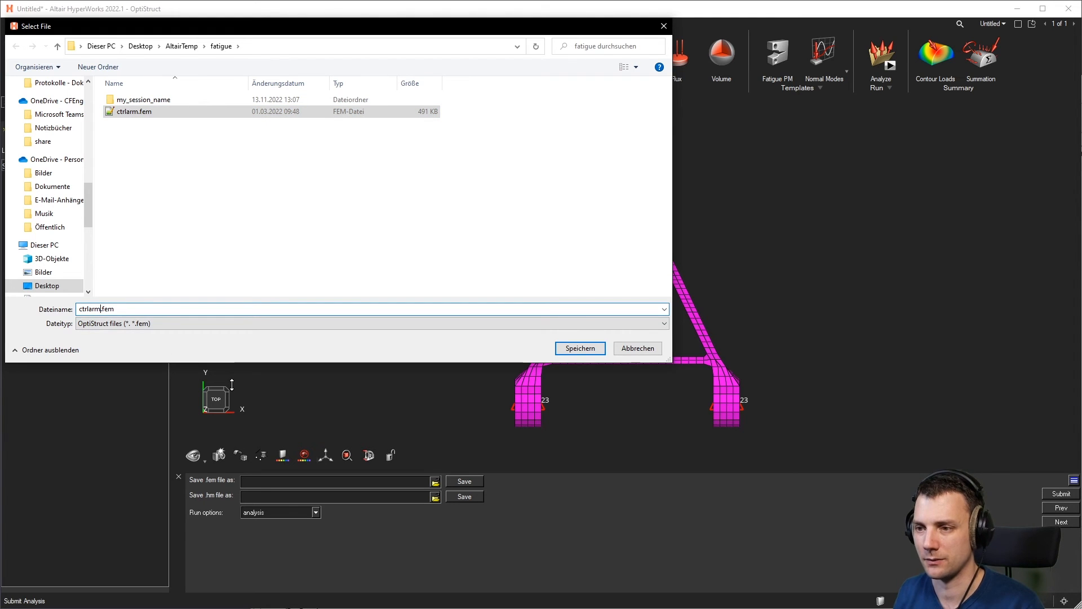
pyautogui.write('!_p')
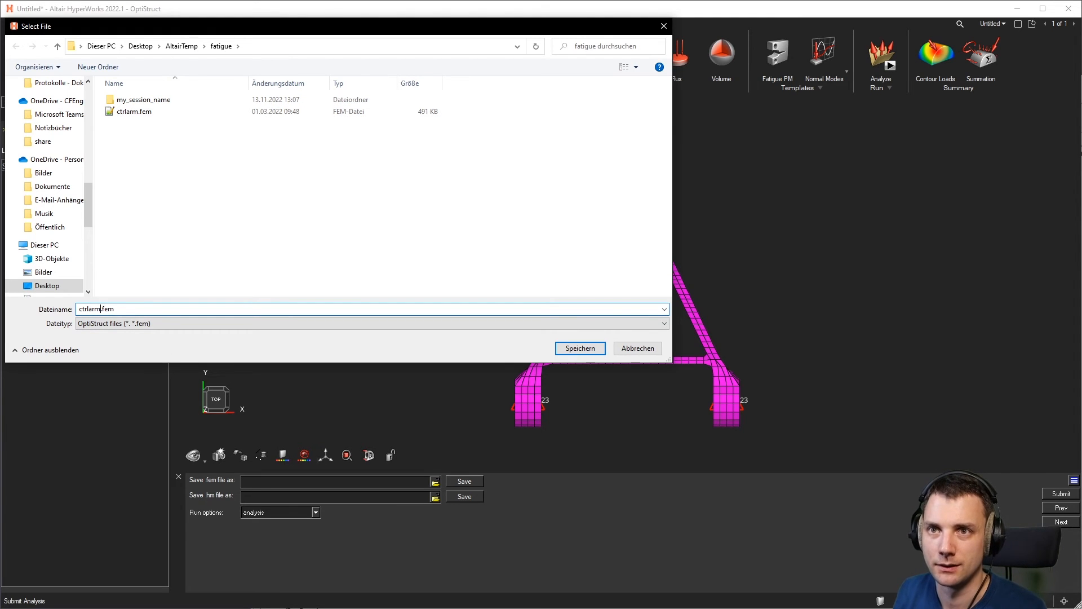
pyautogui.press('BackSpace')
pyautogui.write('fpmtut')
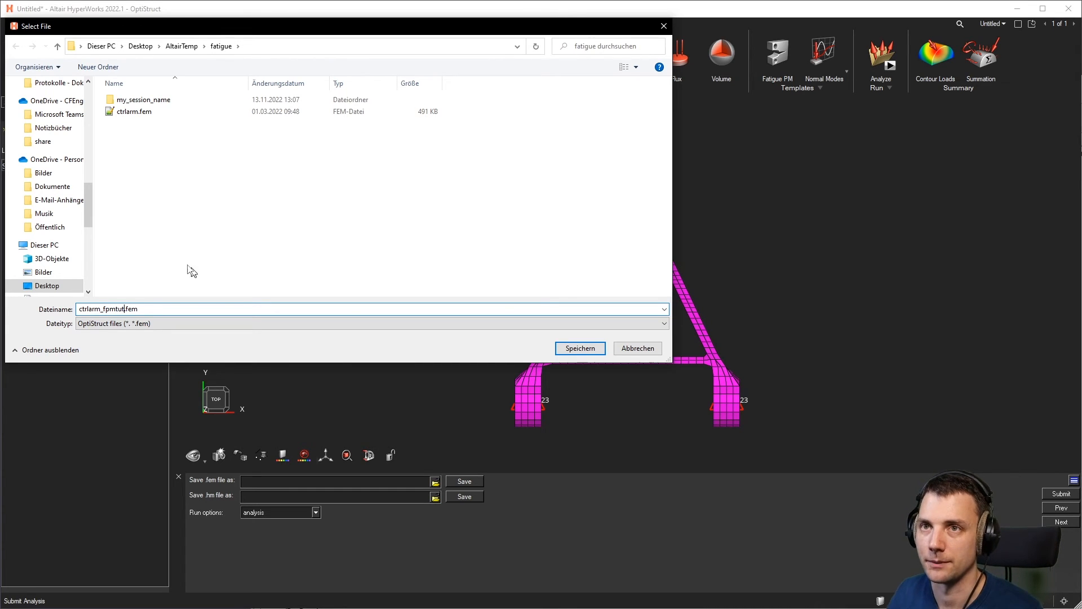
pyautogui.click(592, 350)
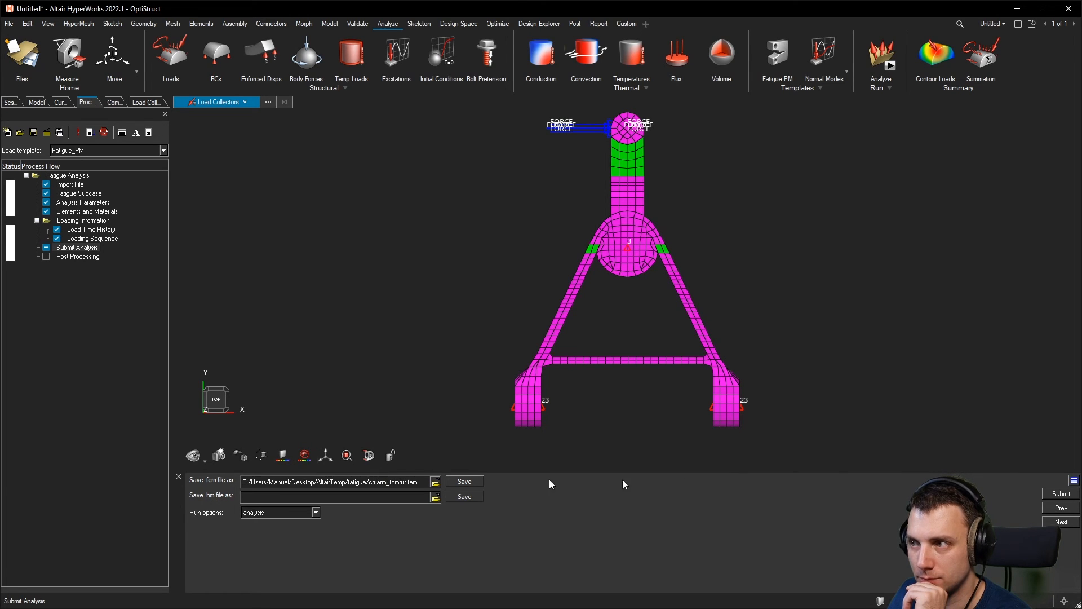
# Submit the OptiStruct job with the analysis run option and close the solver window once the run finishes.
pyautogui.click(316, 512)
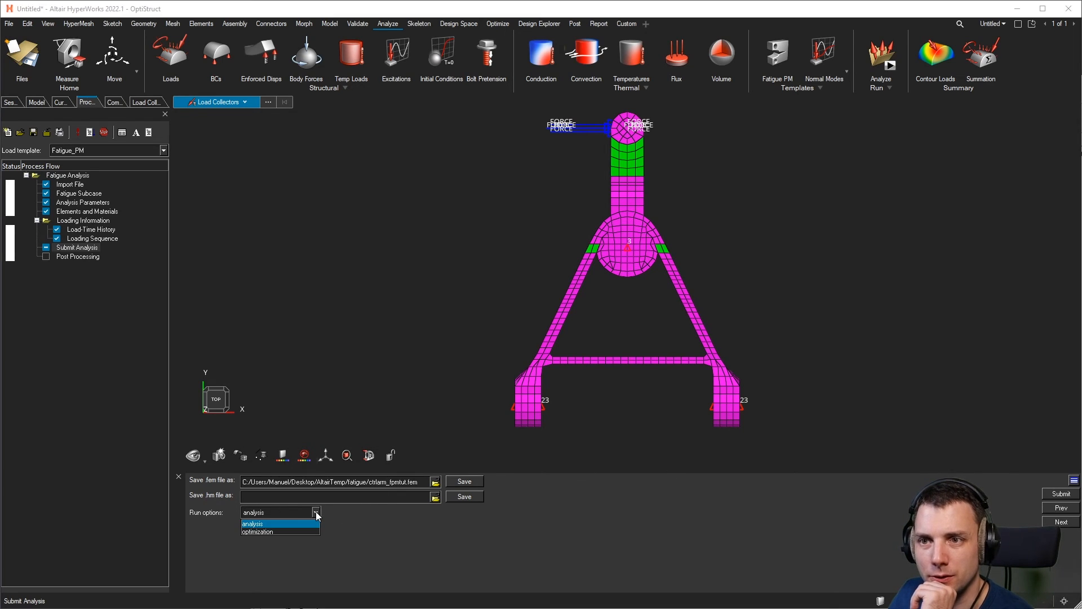
pyautogui.click(316, 513)
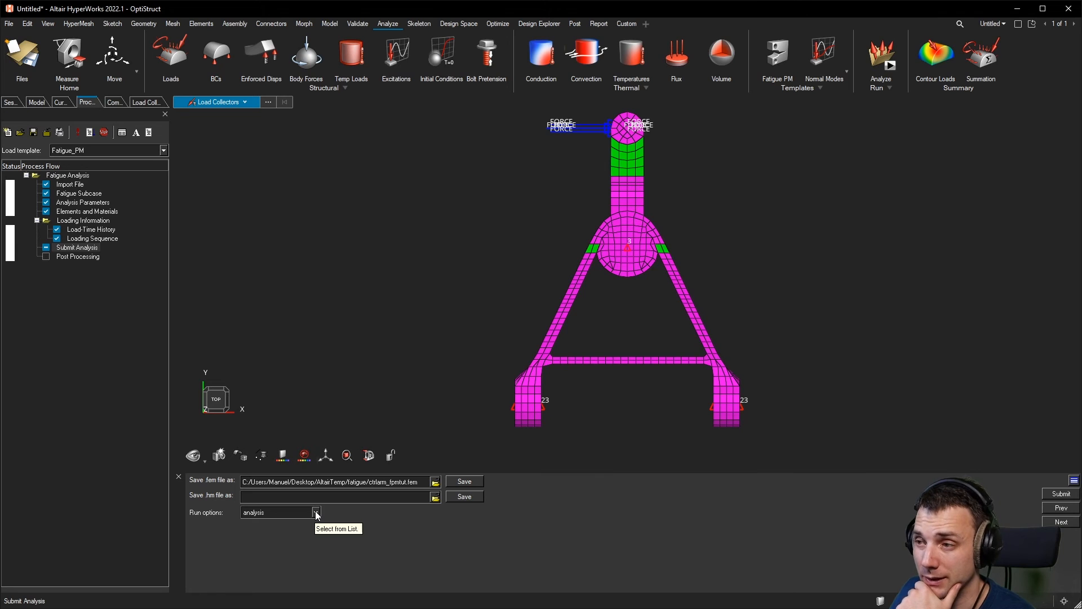
pyautogui.click(1056, 494)
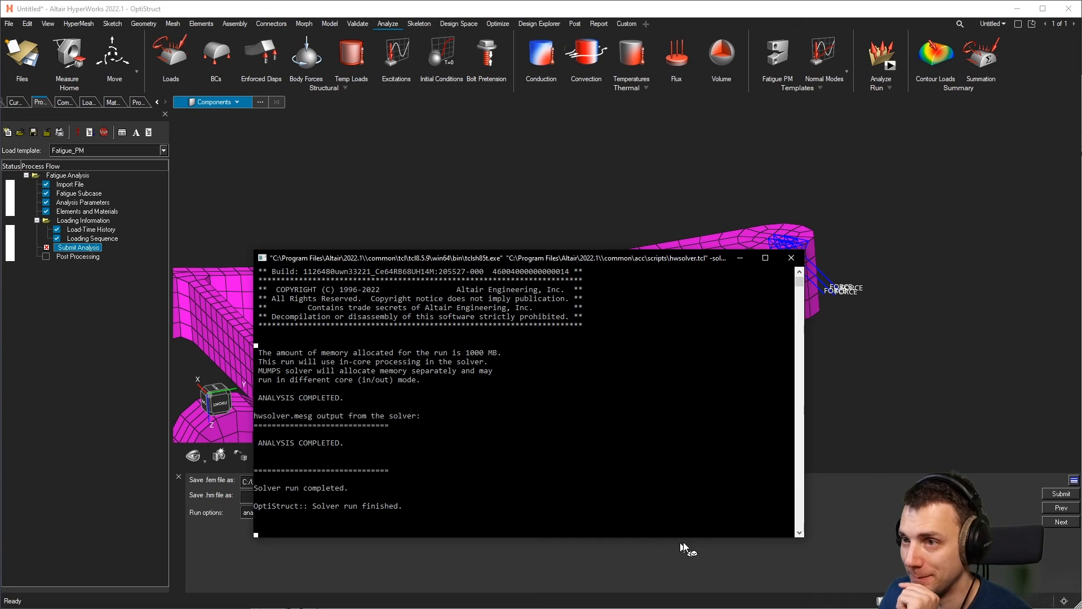
pyautogui.click(872, 542)
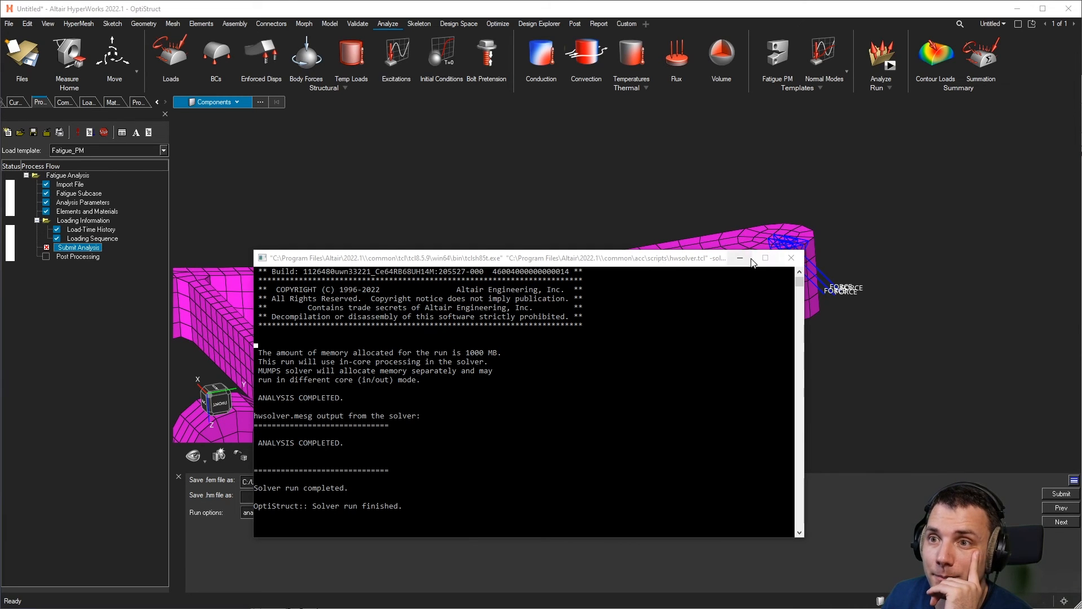
pyautogui.click(792, 257)
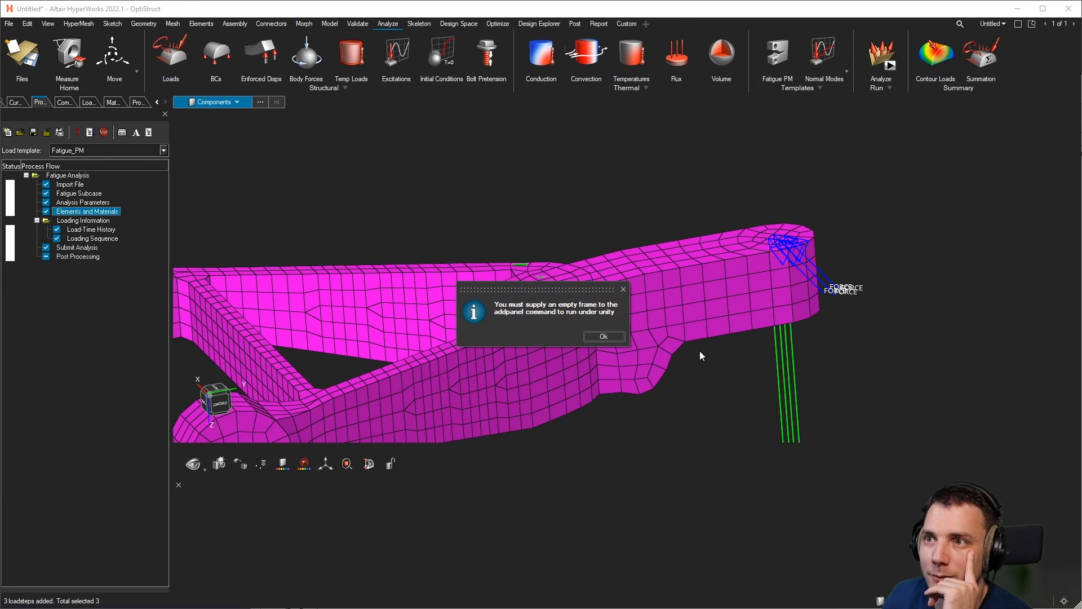
# Try to revisit the Elements and Materials and Analysis Parameters stages, dismissing the error dialogs.
pyautogui.click(601, 338)
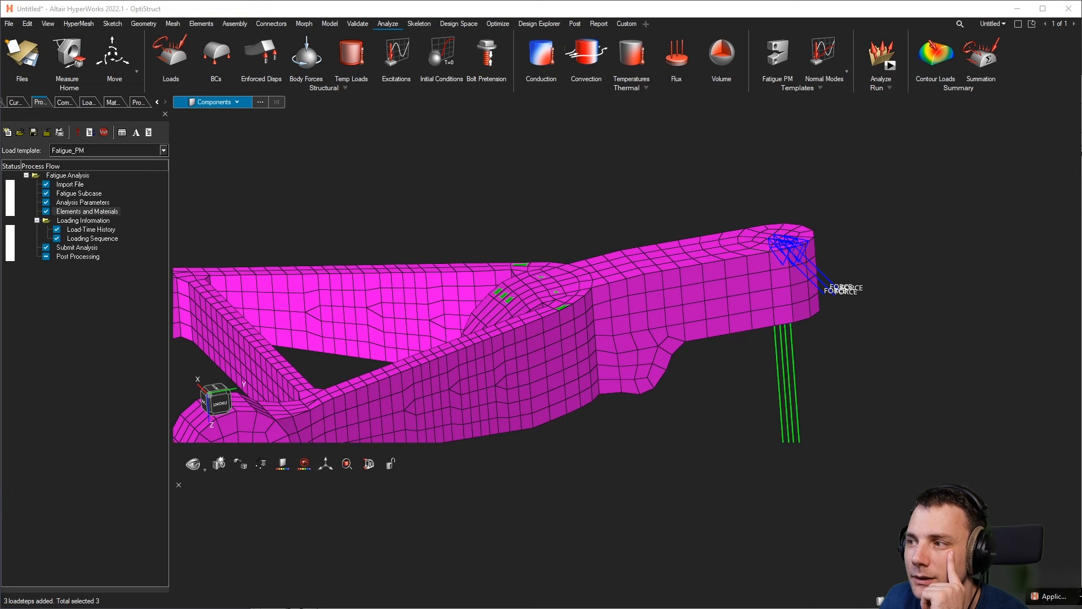
pyautogui.click(1049, 599)
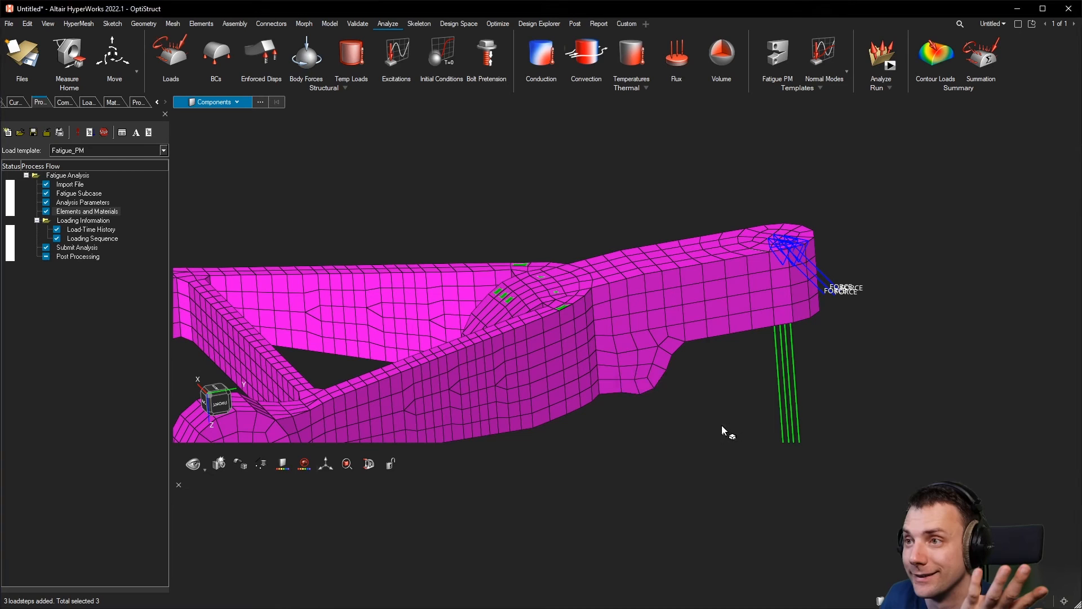
pyautogui.click(720, 429)
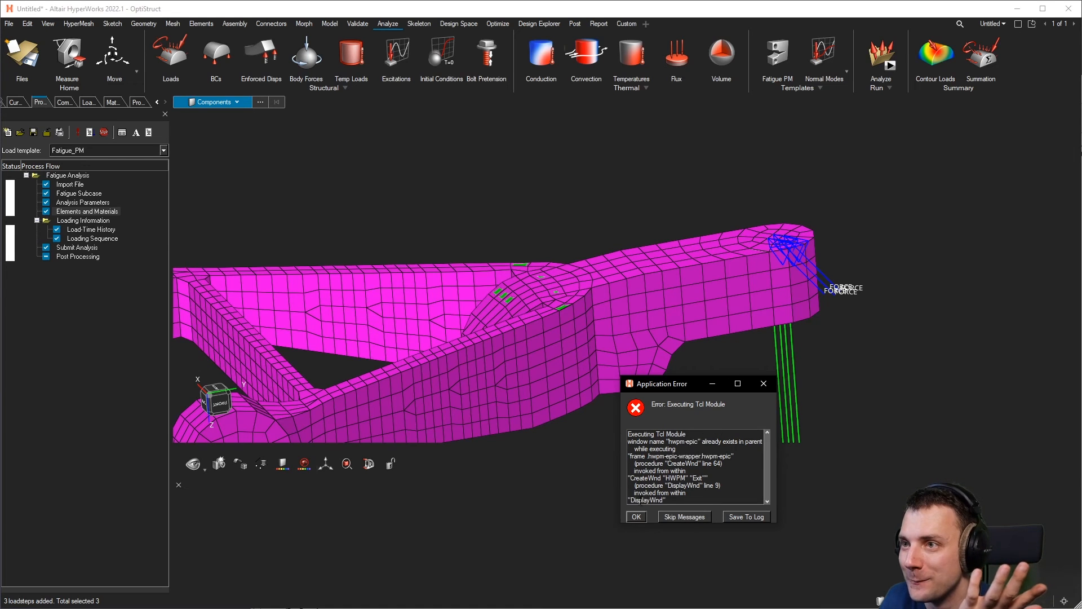
pyautogui.click(644, 516)
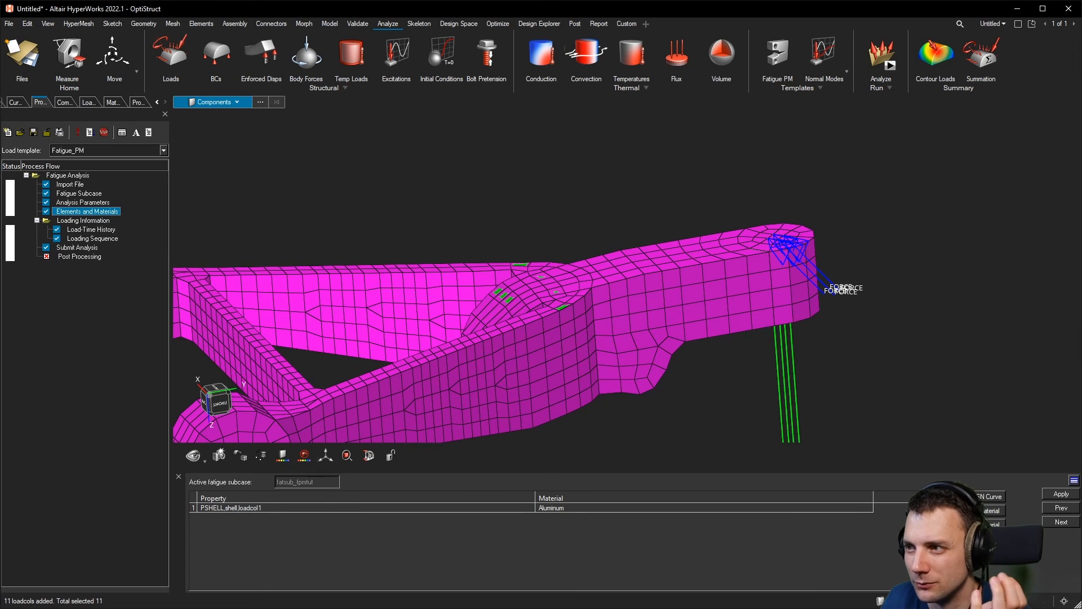
pyautogui.click(932, 496)
pyautogui.click(651, 377)
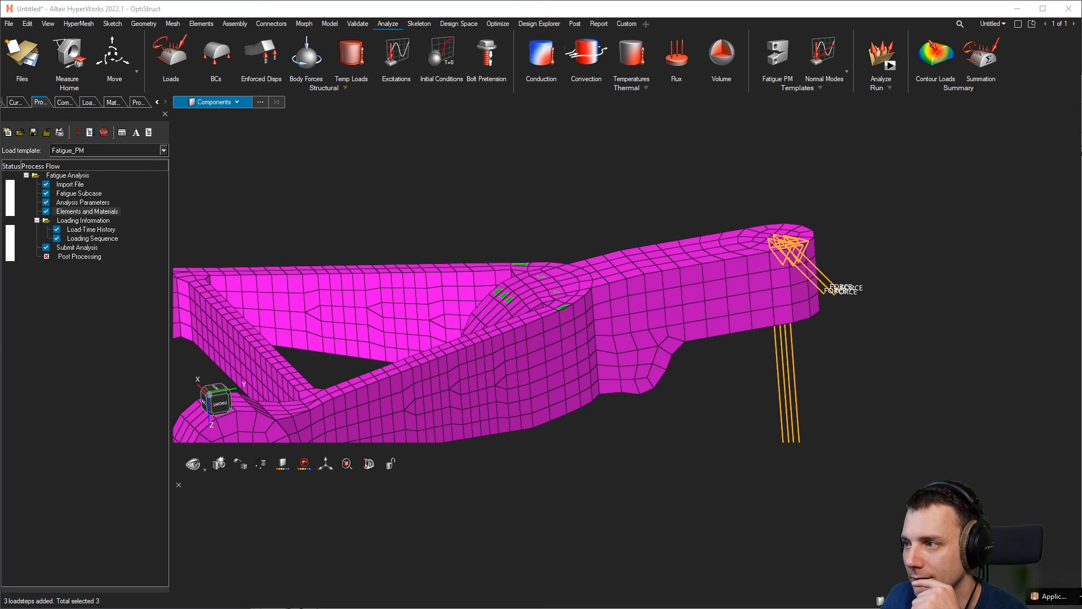
pyautogui.moveTo(1015, 594); pyautogui.dragTo(603, 448)
pyautogui.click(595, 491)
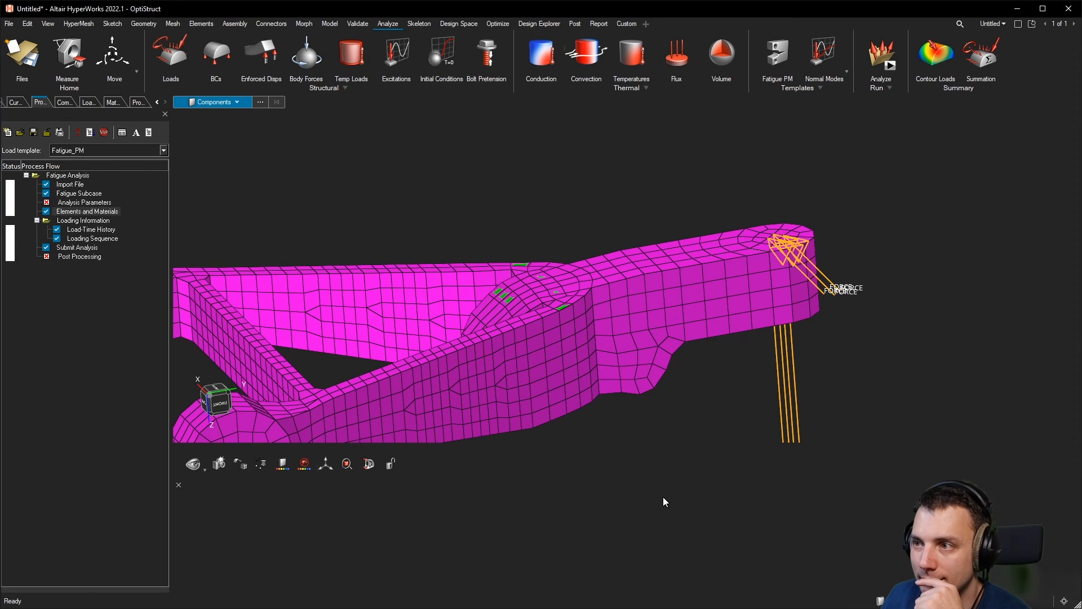
# Review the Analysis Parameters and Elements and Materials stages, and inspect the property card of the shell property.
pyautogui.click(74, 204)
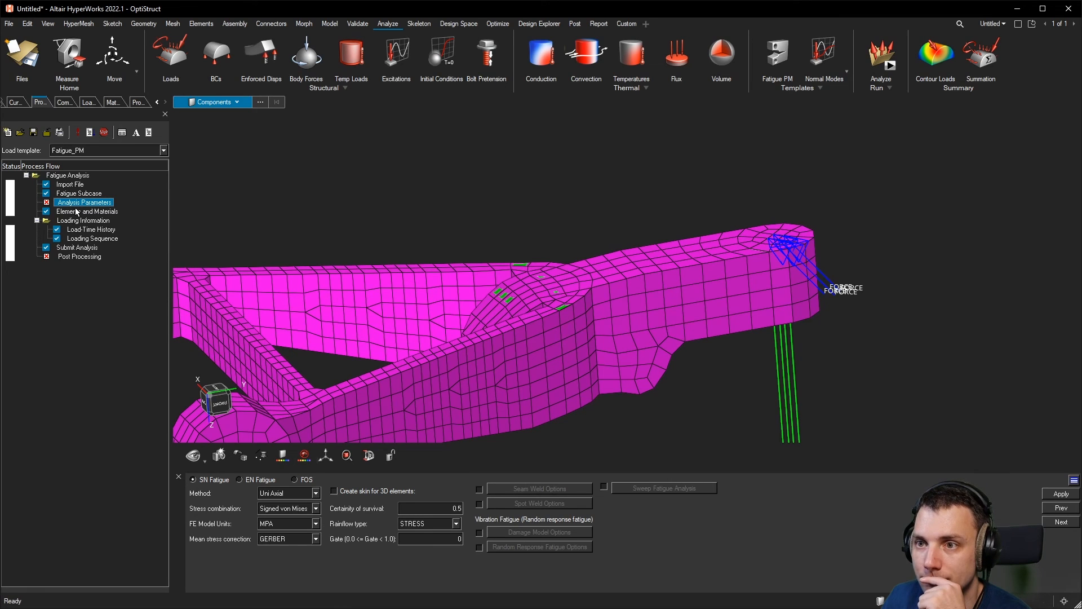
pyautogui.click(77, 212)
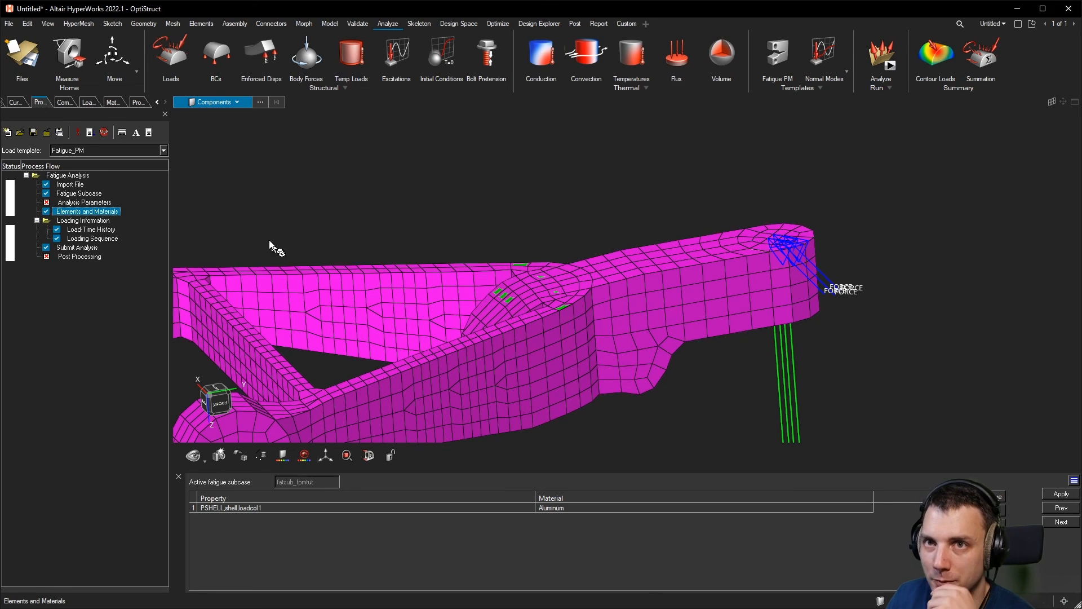
pyautogui.click(138, 104)
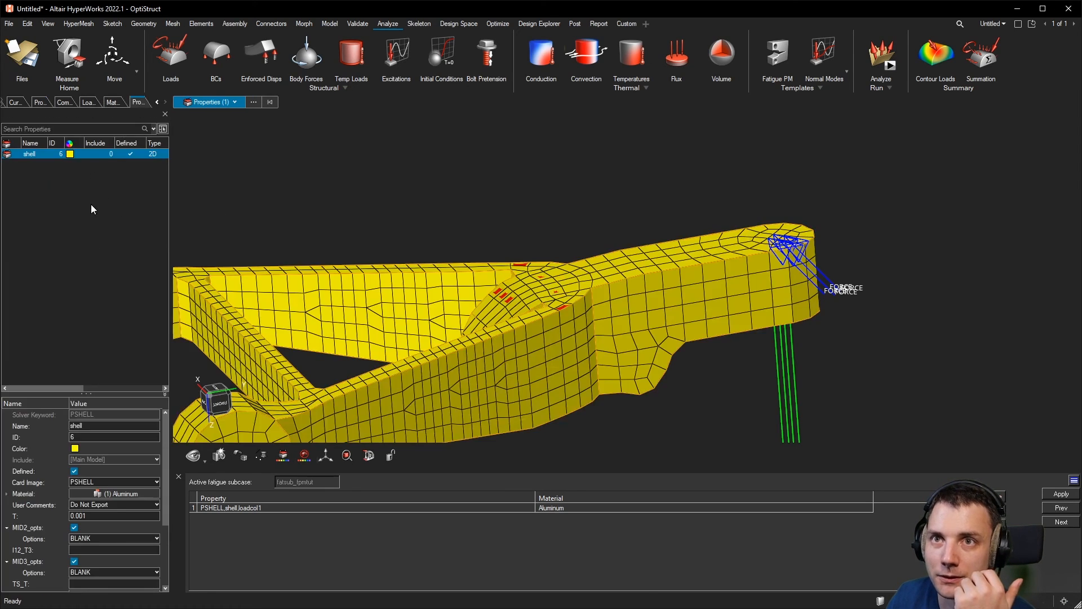
pyautogui.scroll(-3, 127, 465)
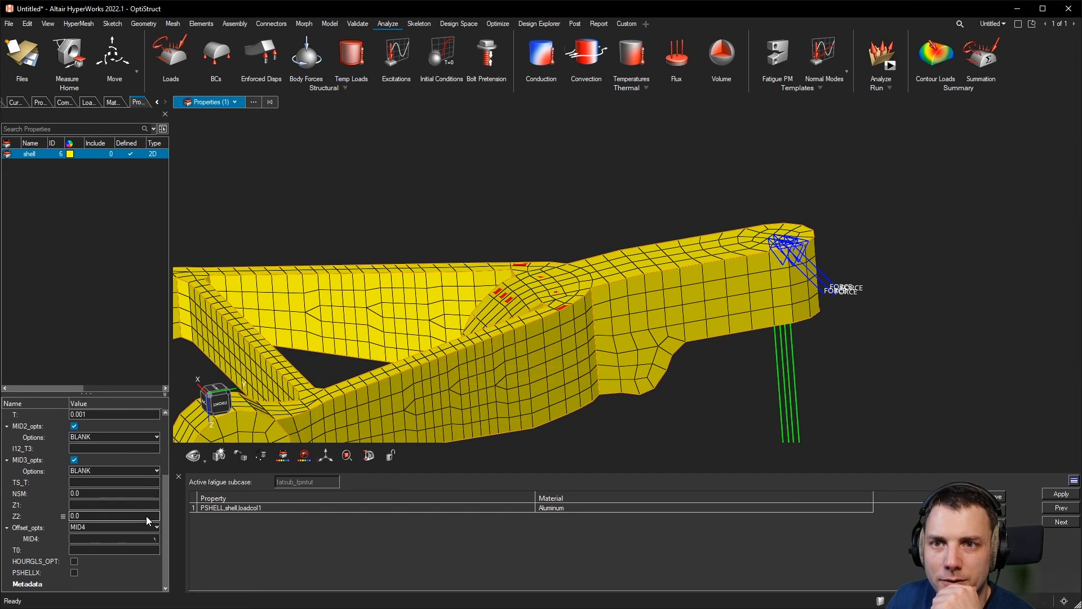
pyautogui.scroll(3, 138, 515)
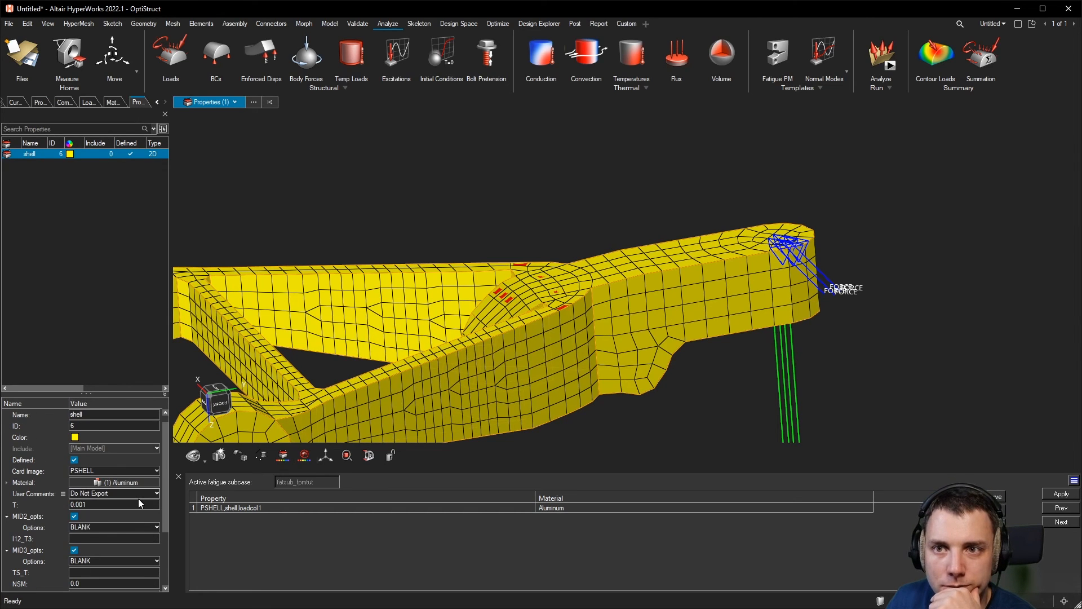
pyautogui.scroll(-3, 137, 498)
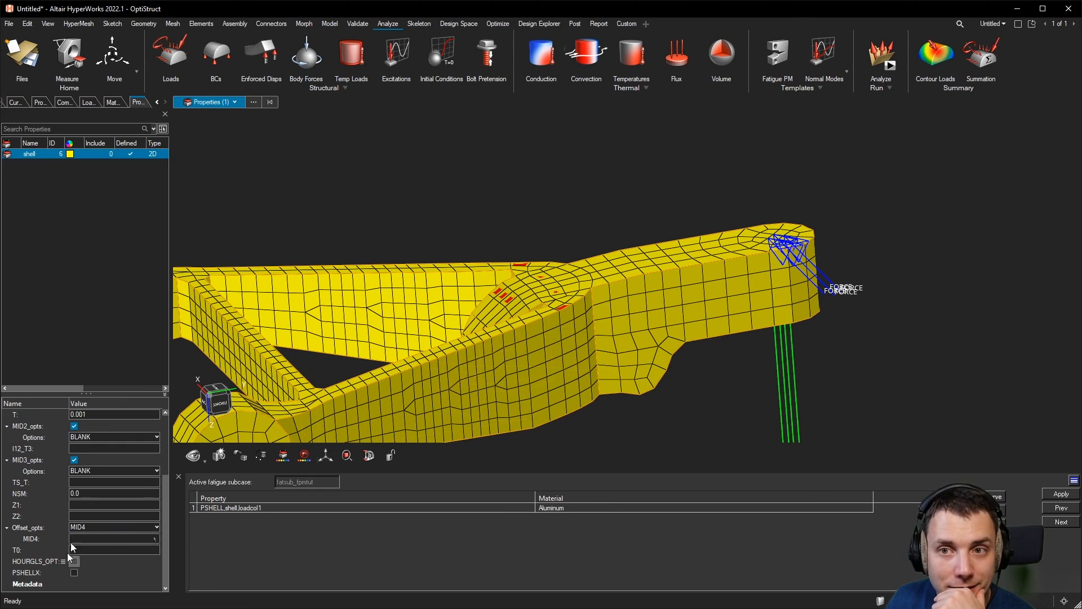
# Inspect the Aluminum material card, including its MATFAT fatigue data and S-N parameters, and return to the properties list.
pyautogui.click(113, 102)
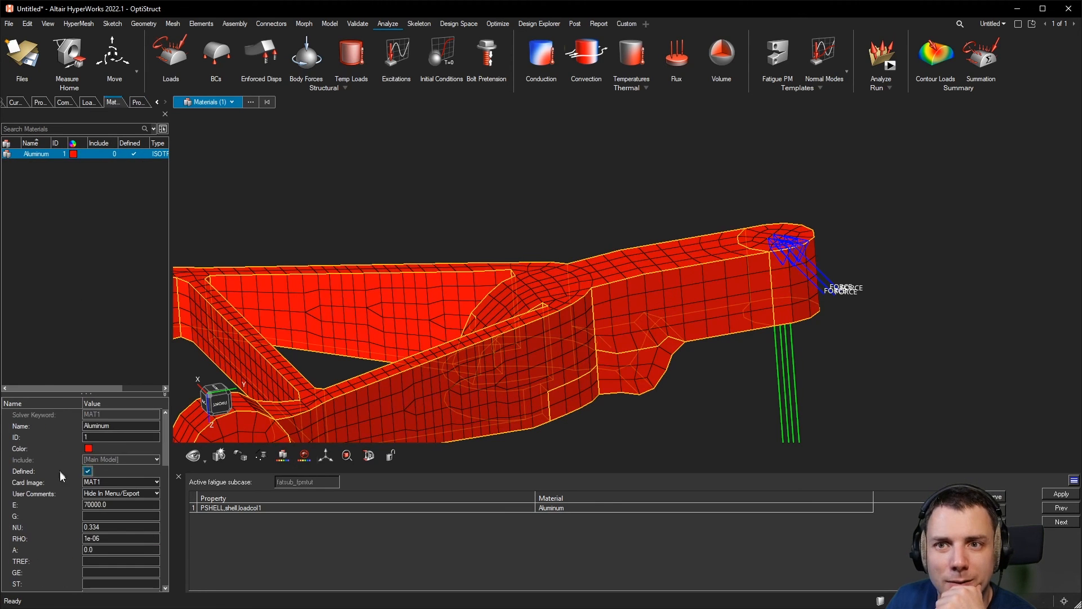
pyautogui.scroll(-10, 67, 509)
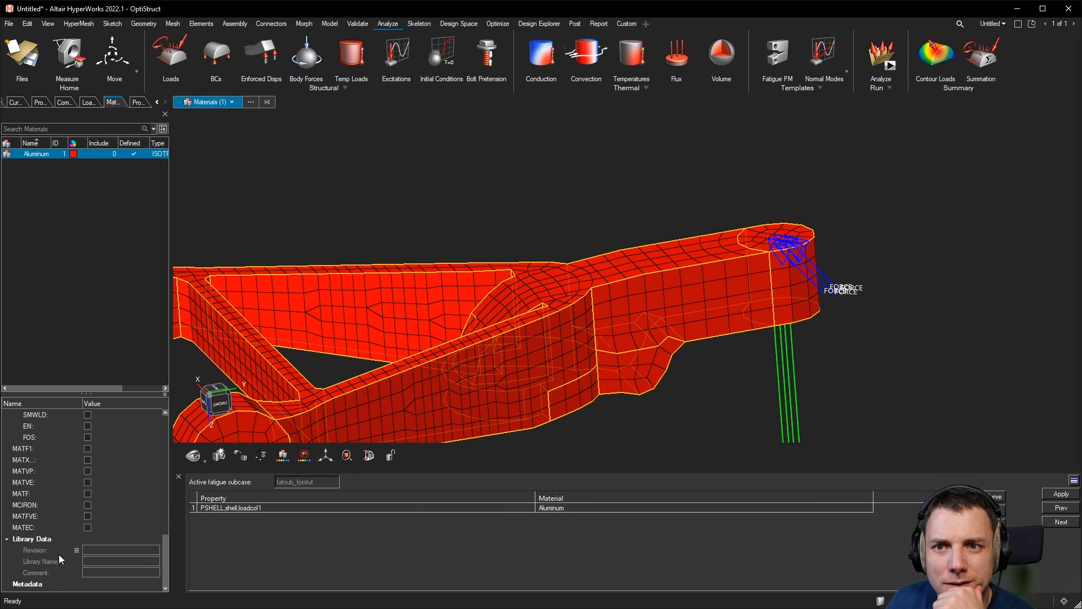
pyautogui.scroll(7, 59, 553)
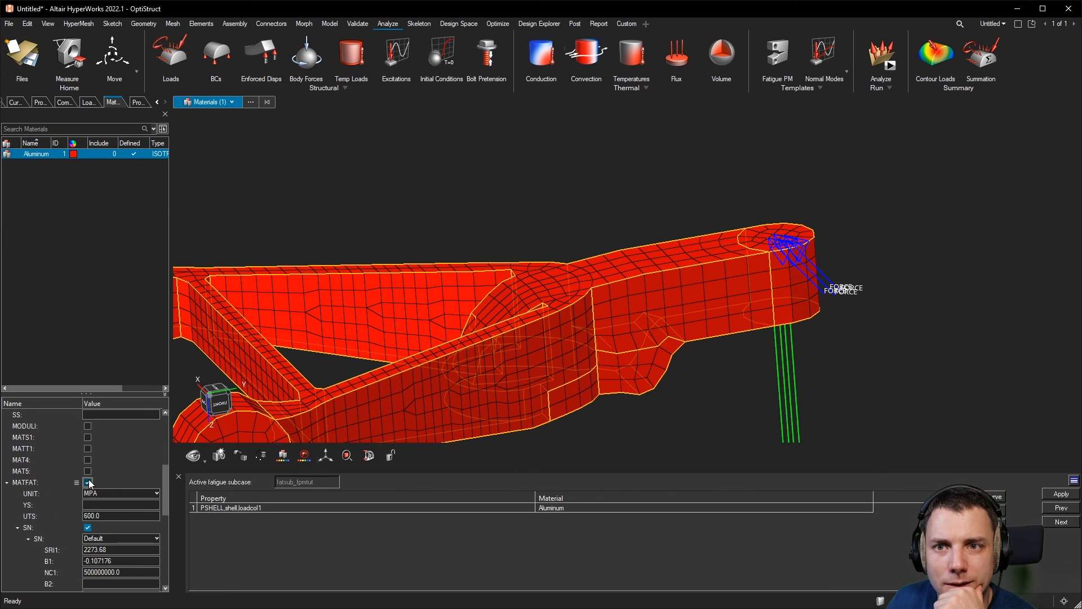
pyautogui.scroll(-3, 112, 507)
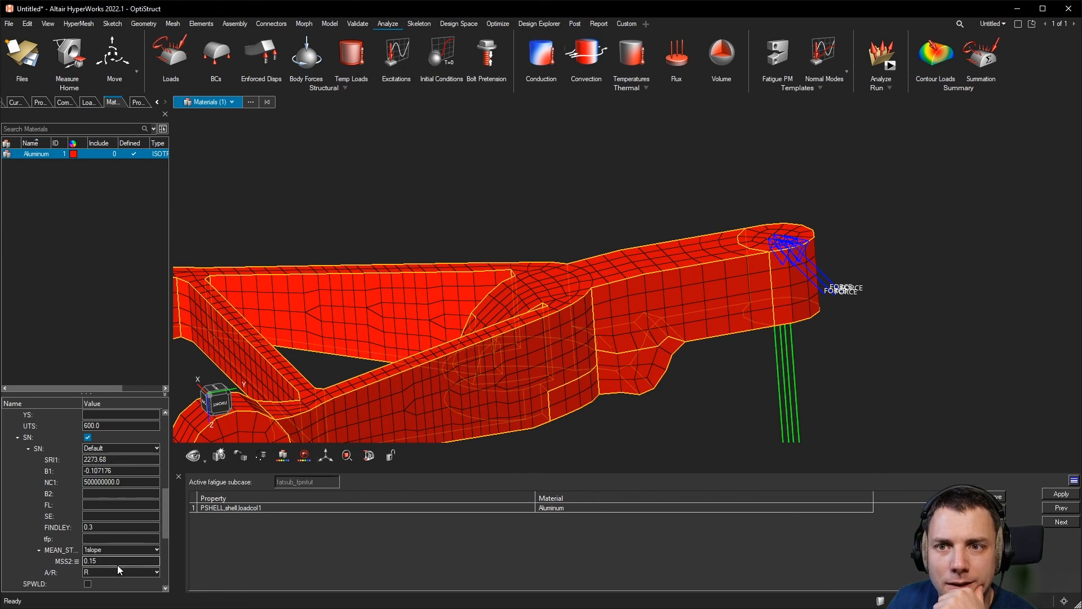
pyautogui.scroll(-2, 119, 566)
pyautogui.scroll(3, 116, 530)
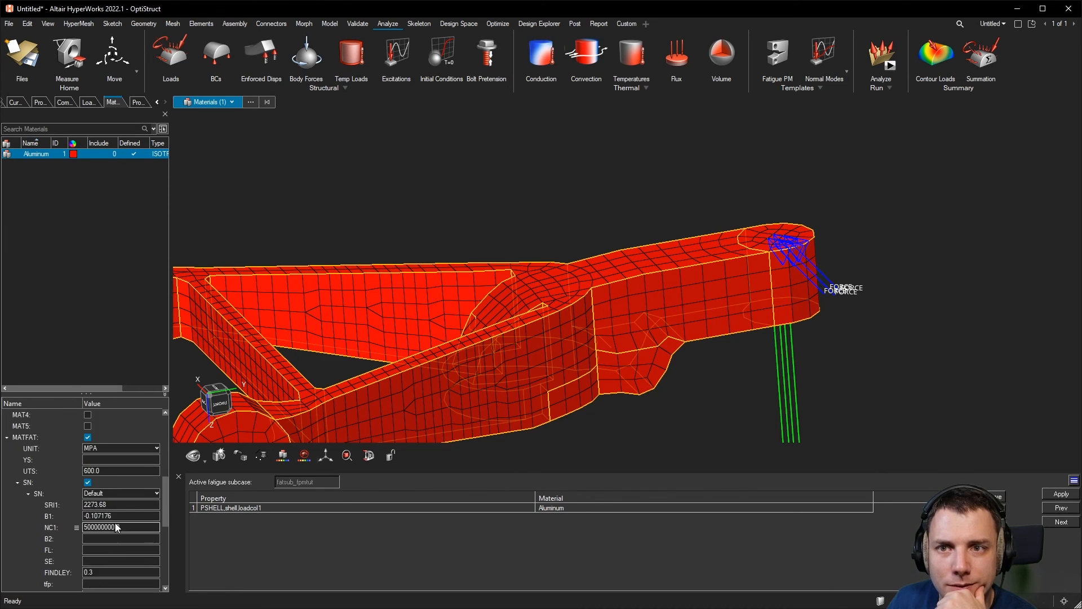
pyautogui.scroll(6, 117, 527)
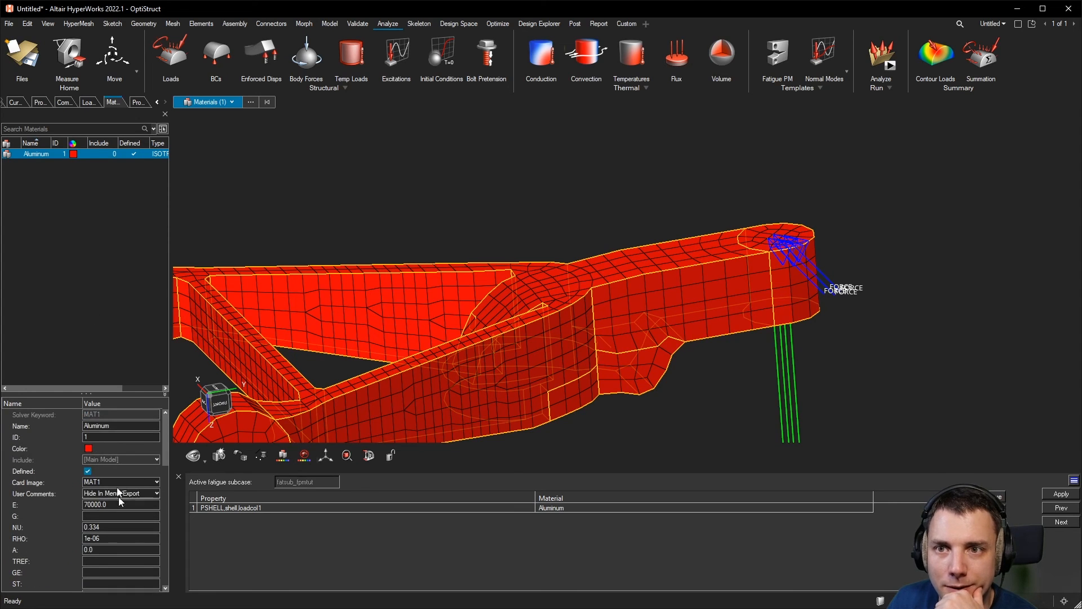
pyautogui.click(138, 102)
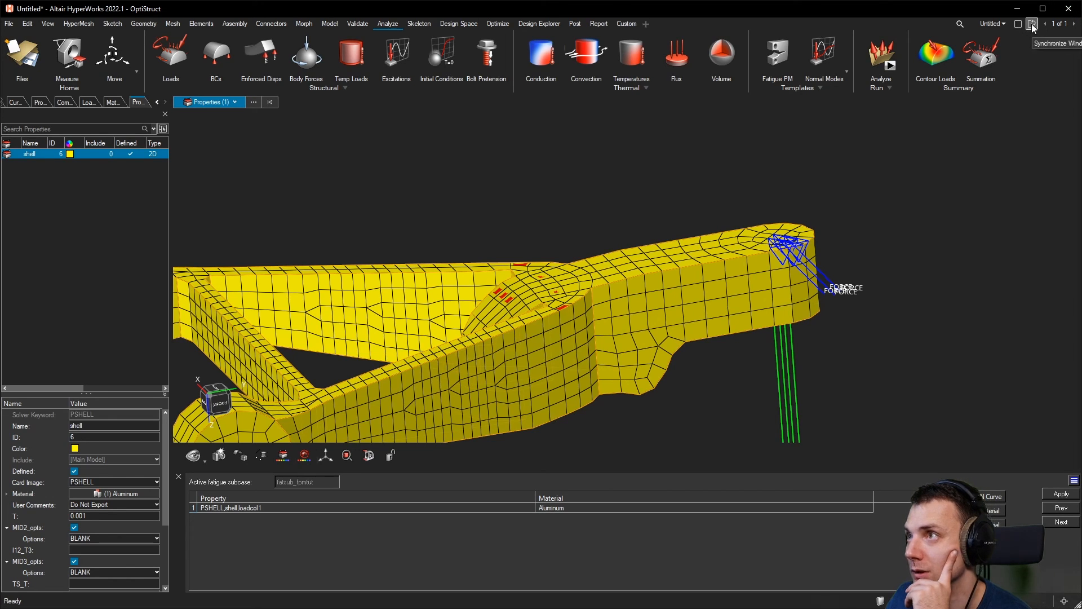
# Add a second page to the session and load ctrlarm_fpmtut.h3d there as both model and results.
pyautogui.click(1008, 25)
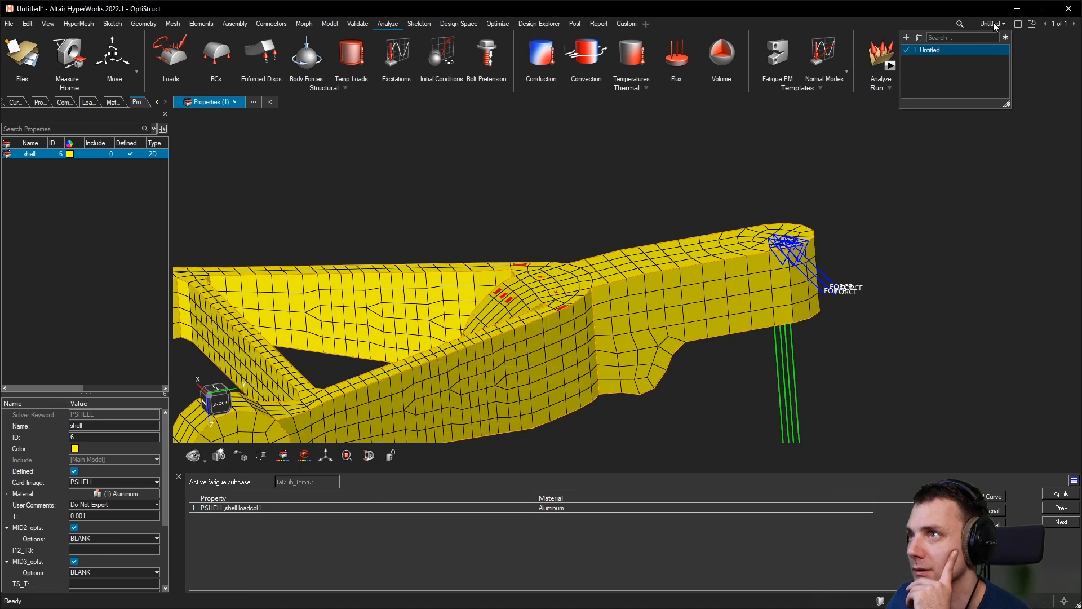
pyautogui.click(906, 37)
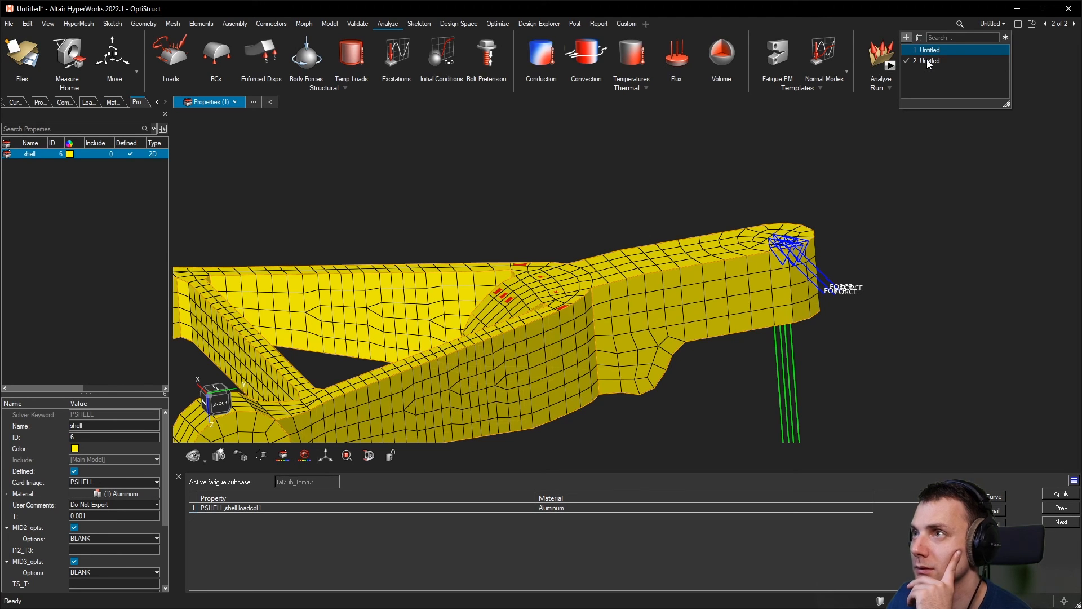
pyautogui.click(927, 61)
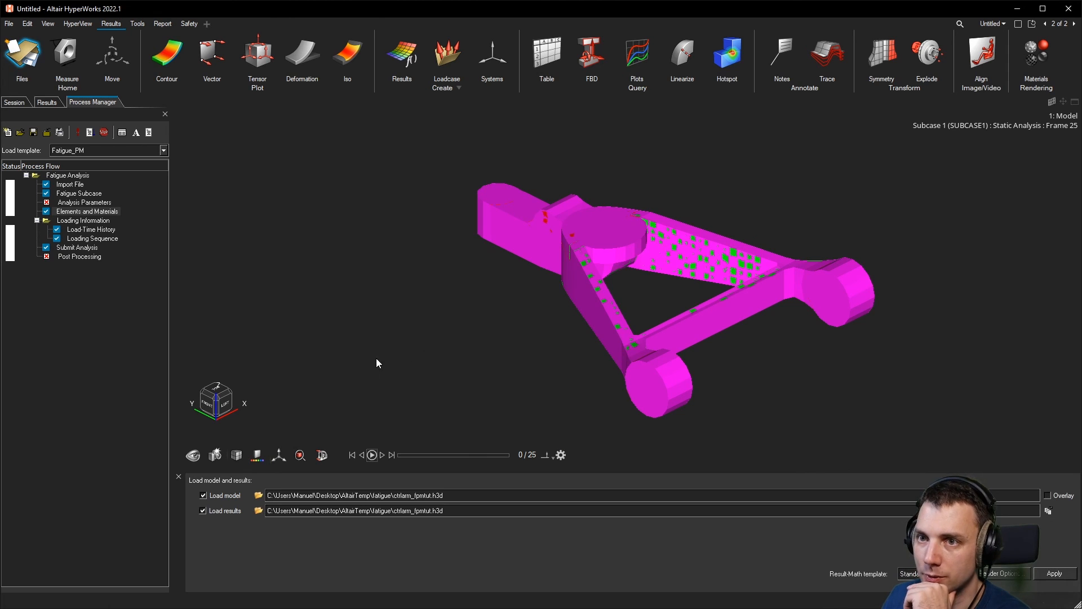
# Contour the Damage result of fatigue Subcase 3 (fatsub_fpmtut) on the control arm.
pyautogui.click(166, 54)
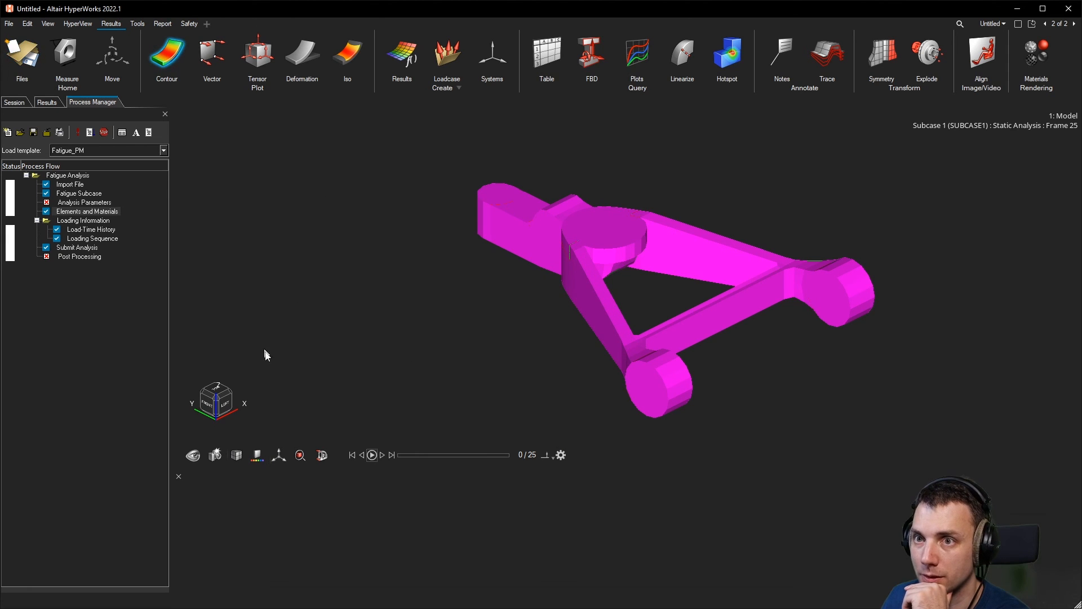
pyautogui.click(271, 491)
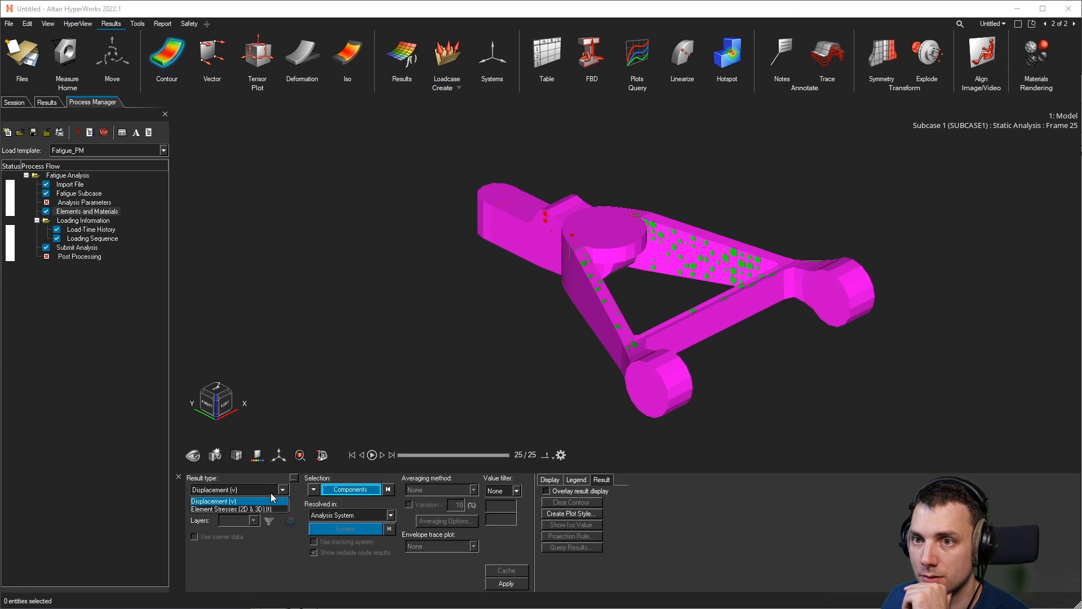
pyautogui.click(263, 500)
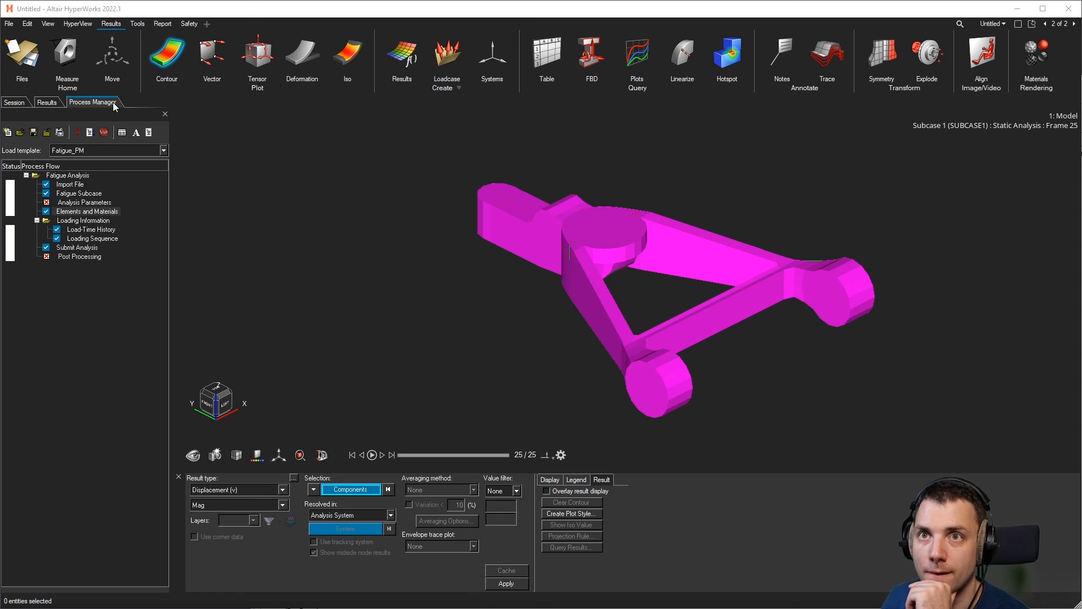
pyautogui.click(96, 151)
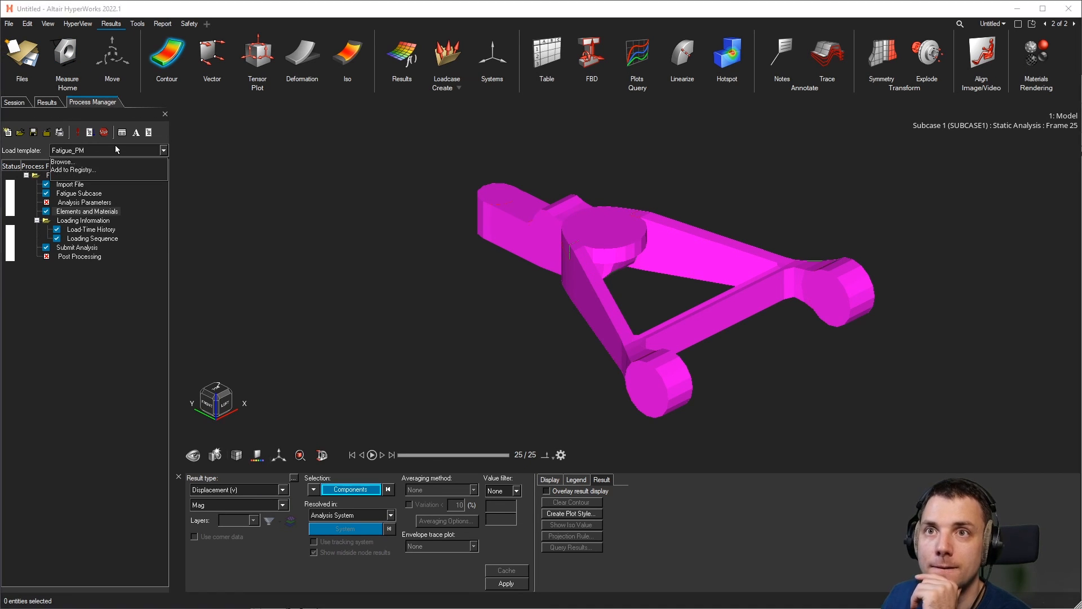
pyautogui.click(50, 103)
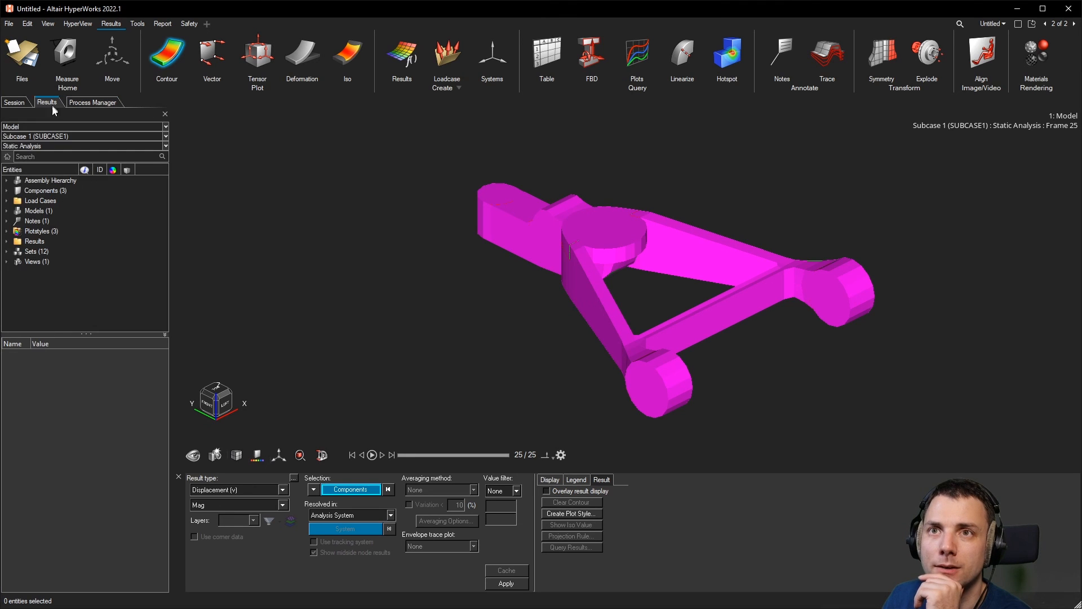
pyautogui.click(88, 135)
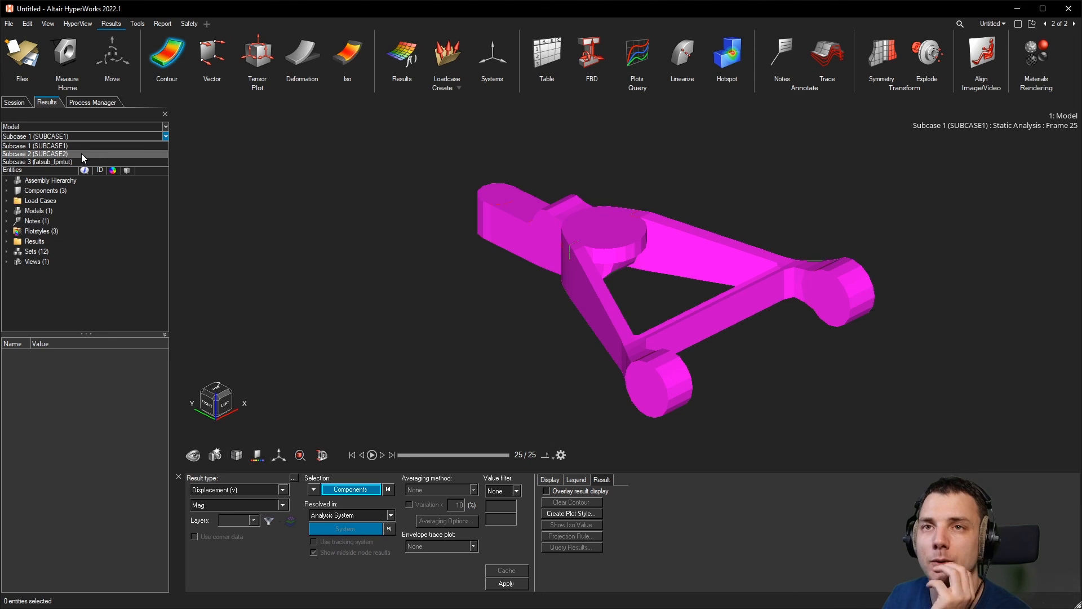
pyautogui.click(77, 161)
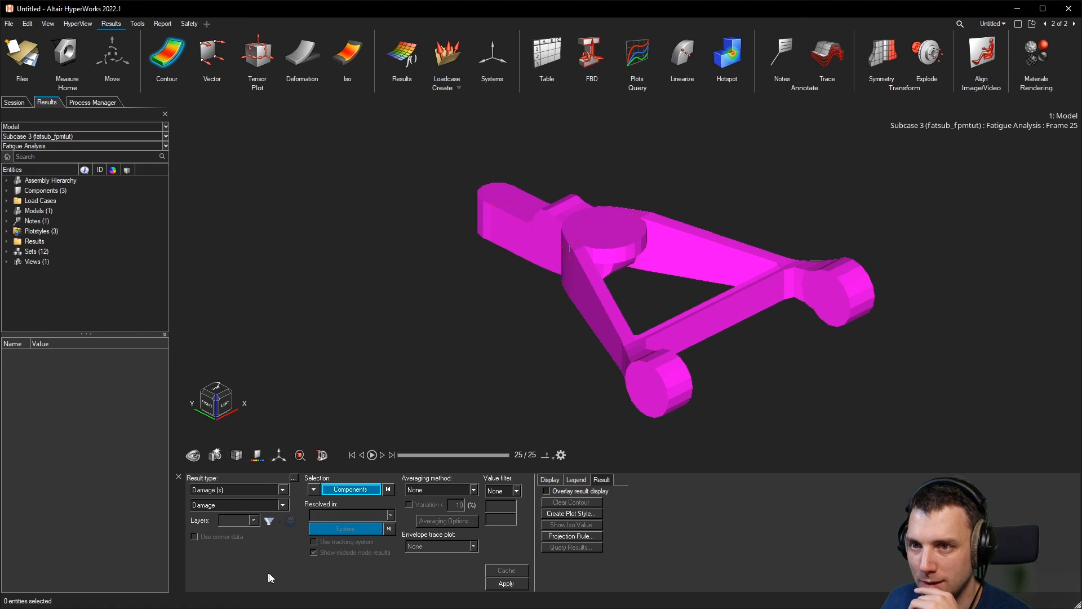
pyautogui.click(516, 585)
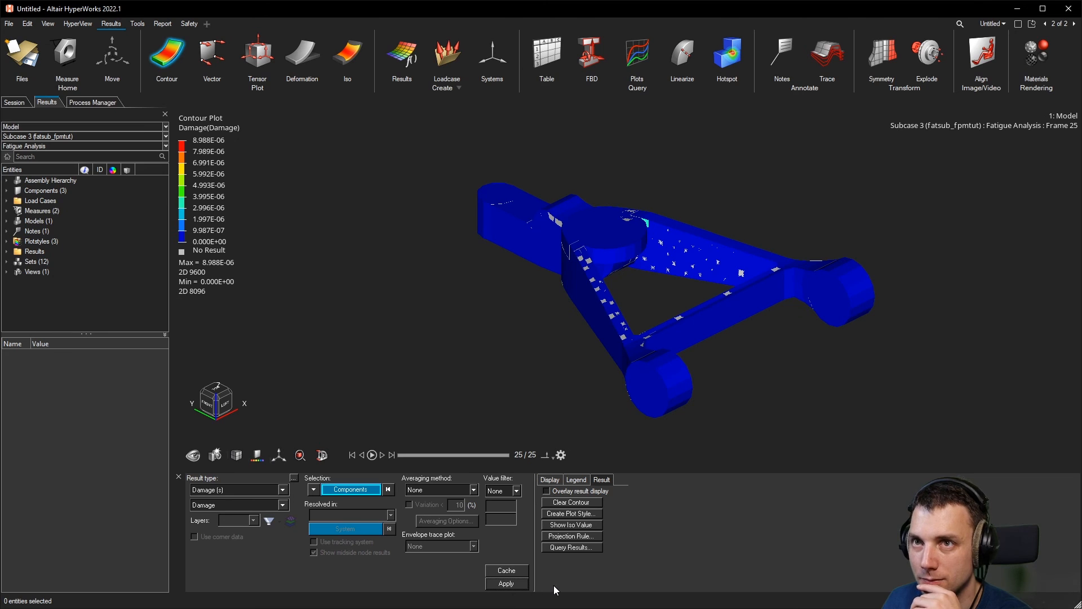
pyautogui.keyDown('ctrl'); pyautogui.moveTo(676, 177); pyautogui.dragTo(732, 236); pyautogui.keyUp('ctrl')
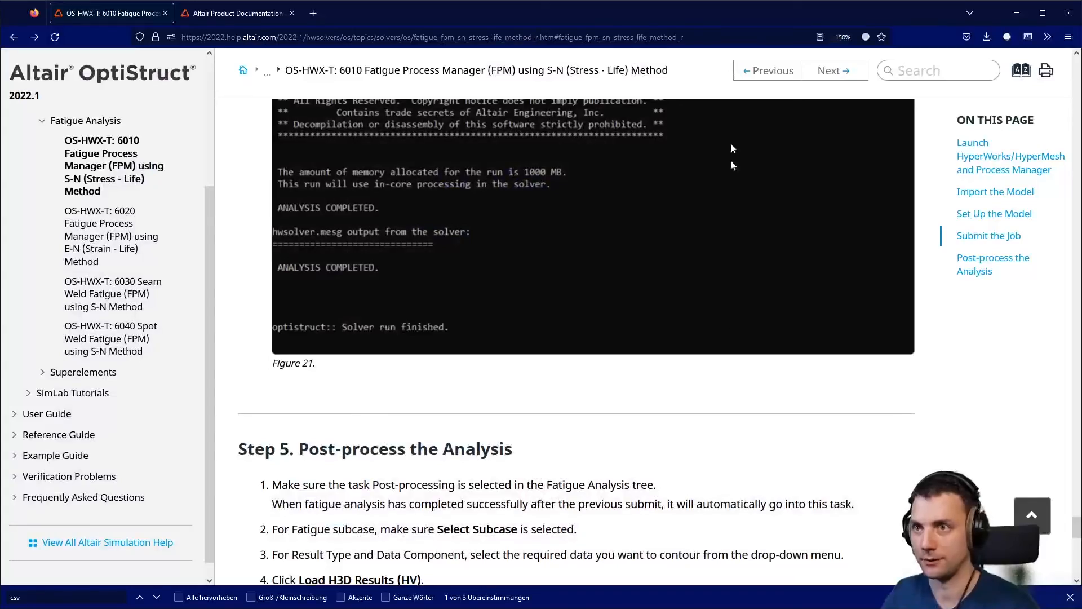
# Read the Post-process the Analysis section of the browser tutorial through its damage contour figure, and minimize the browser.
pyautogui.scroll(-5, 732, 374)
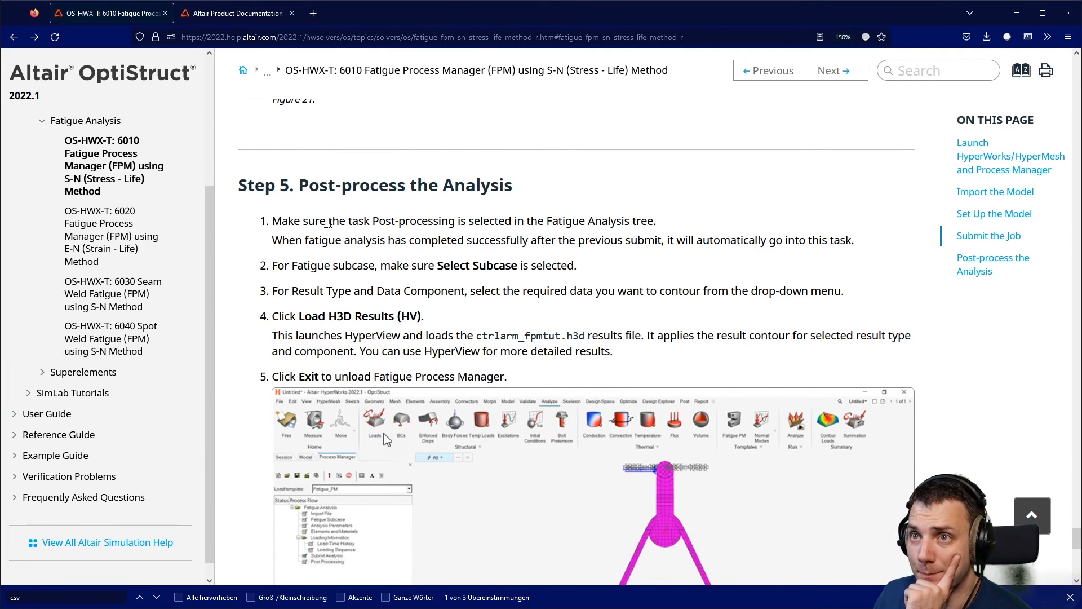
pyautogui.moveTo(325, 222); pyautogui.dragTo(596, 224)
pyautogui.click(687, 230)
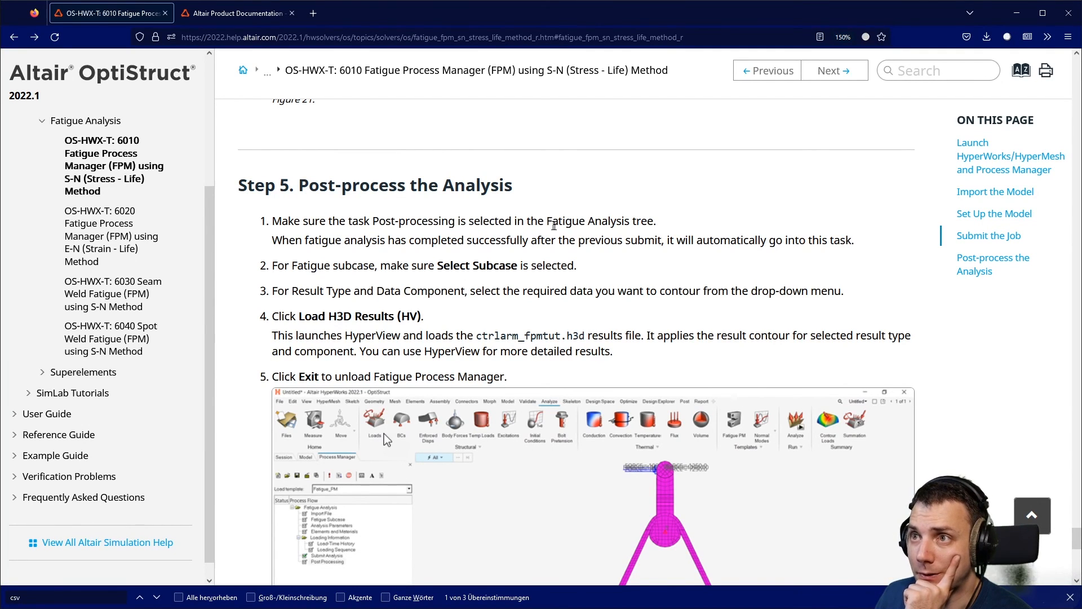
pyautogui.moveTo(272, 240); pyautogui.dragTo(504, 240)
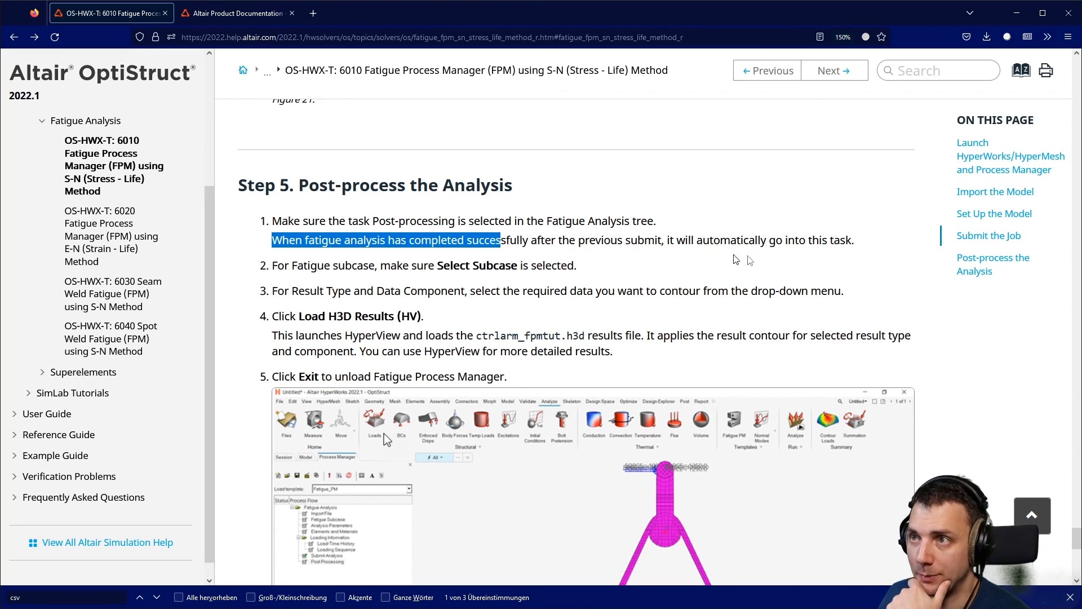
pyautogui.moveTo(880, 241); pyautogui.dragTo(299, 260)
pyautogui.click(625, 269)
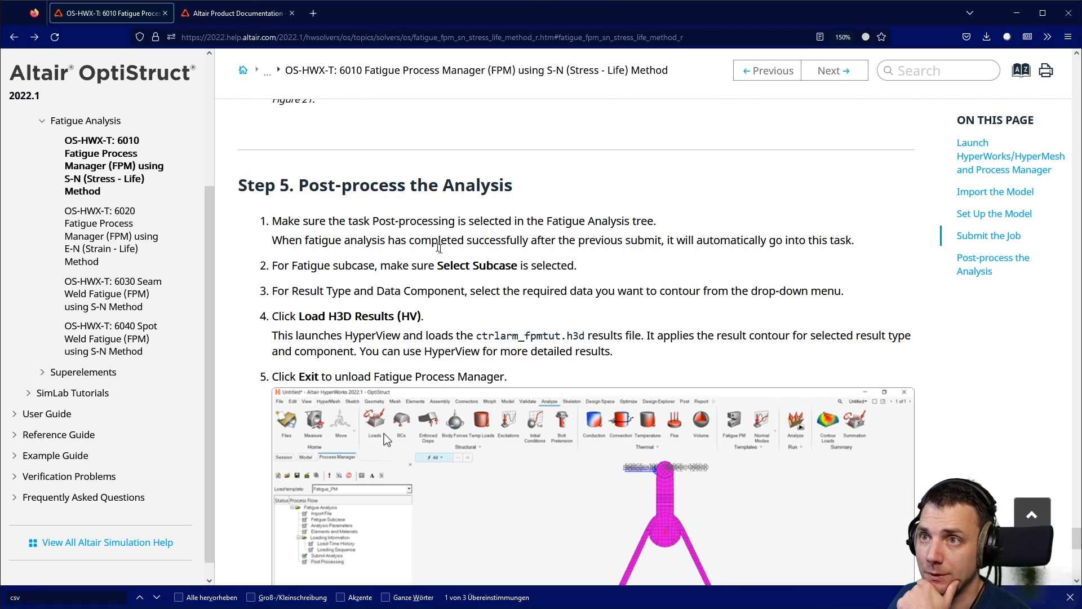
pyautogui.moveTo(460, 266); pyautogui.dragTo(623, 263)
pyautogui.moveTo(278, 290); pyautogui.dragTo(575, 280)
pyautogui.click(574, 280)
pyautogui.moveTo(496, 291); pyautogui.dragTo(902, 290)
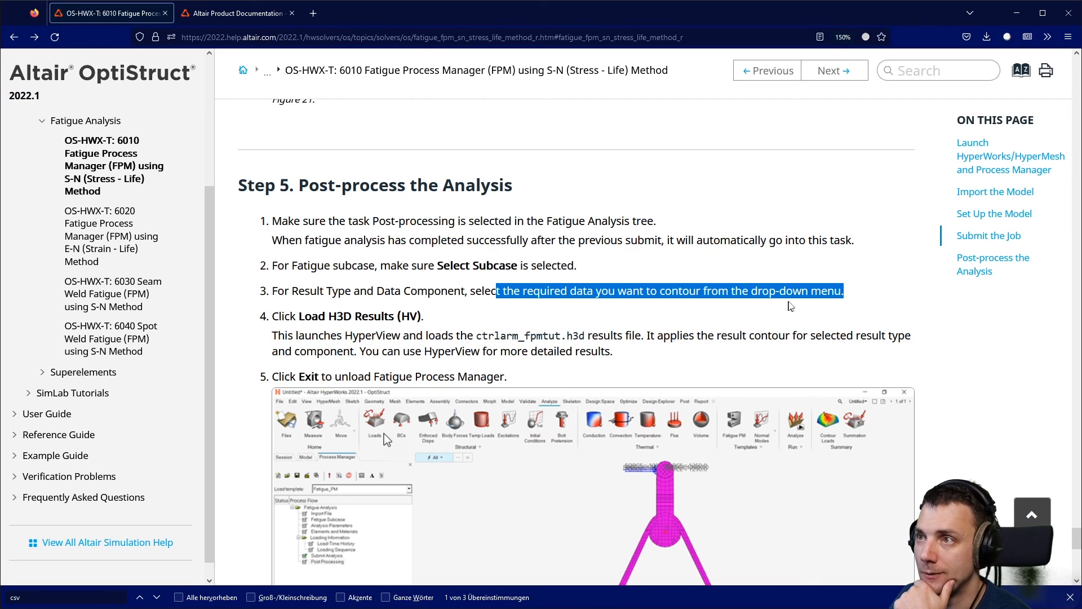
pyautogui.scroll(-3, 606, 285)
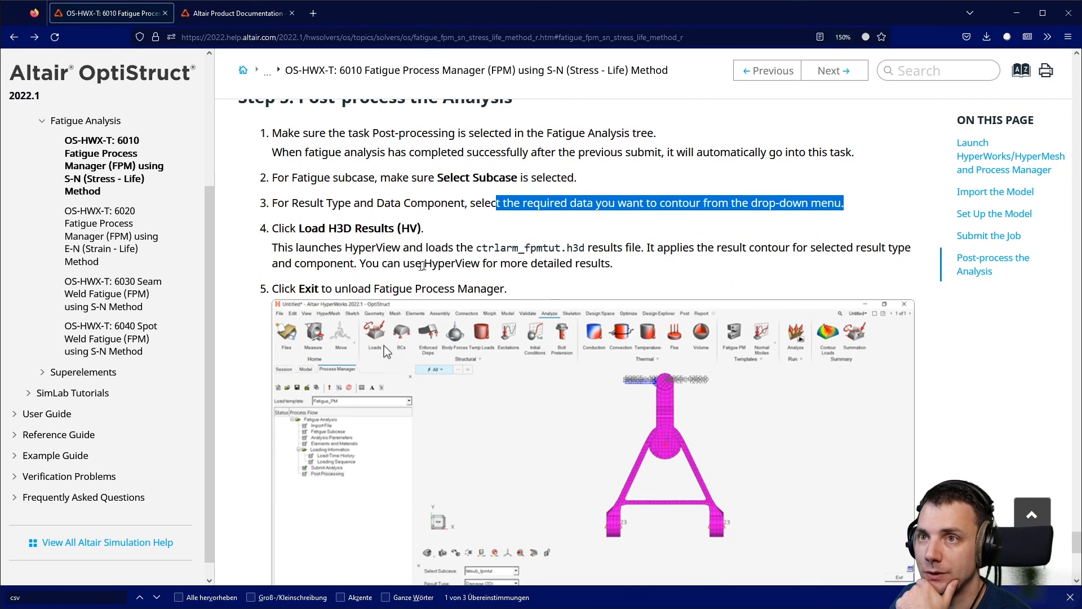
pyautogui.scroll(-5, 620, 265)
pyautogui.scroll(-10, 624, 266)
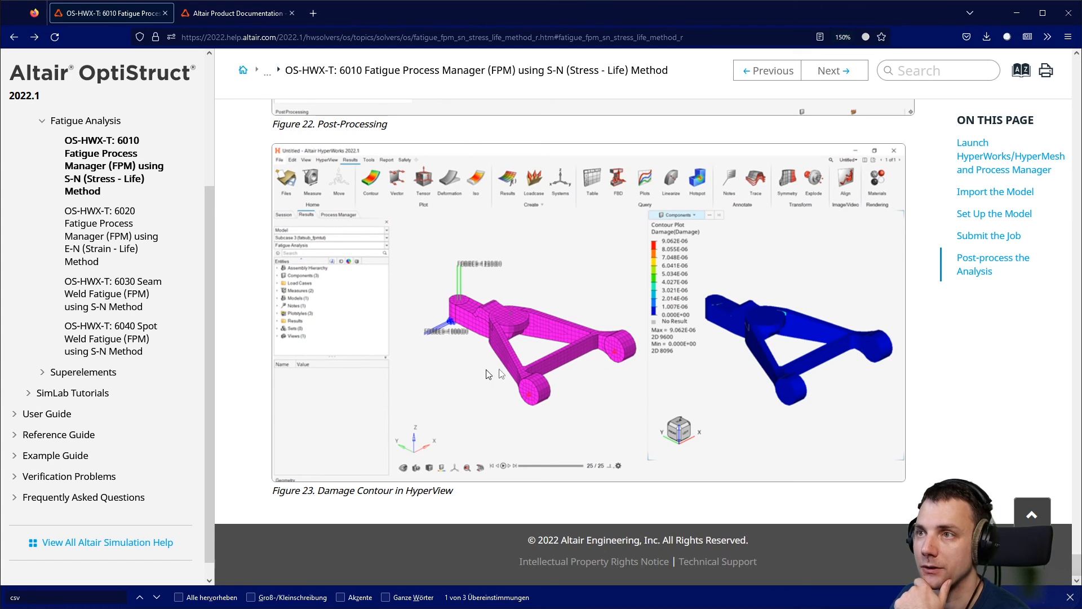
pyautogui.click(1020, 19)
# Examine the damage contour on the control arm up close, focusing on the most damaged elements where the arm meets the central round boss.
pyautogui.moveTo(488, 309); pyautogui.dragTo(490, 416, button='middle')
pyautogui.moveTo(595, 329); pyautogui.dragTo(475, 234, button='middle')
pyautogui.moveTo(820, 221); pyautogui.dragTo(692, 186, button='middle')
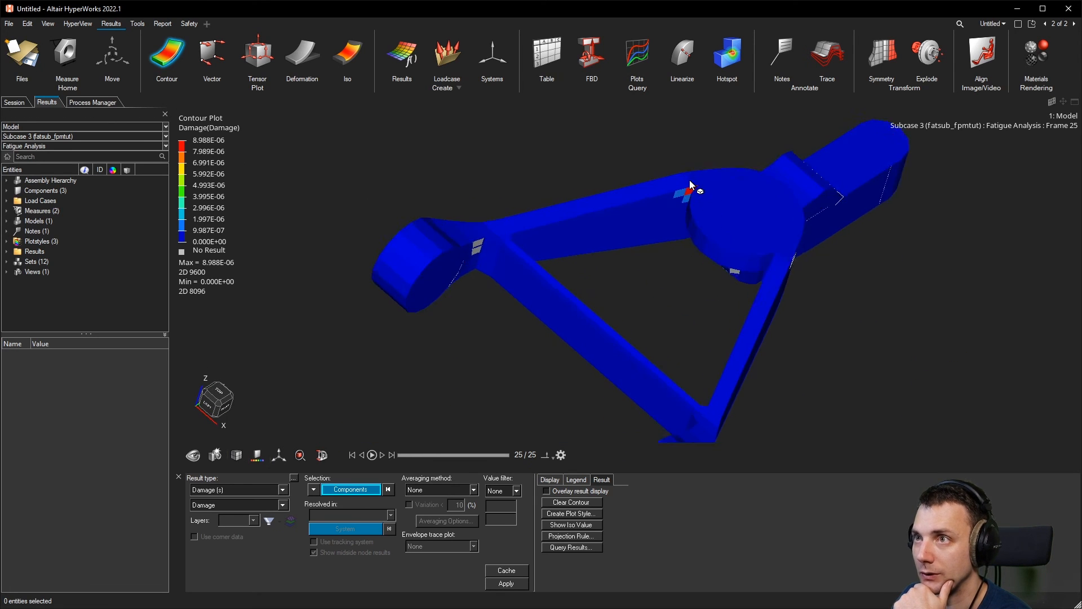
pyautogui.scroll(3, 692, 186)
pyautogui.moveTo(753, 143); pyautogui.dragTo(626, 243, button='right')
pyautogui.scroll(3, 543, 326)
pyautogui.moveTo(617, 291); pyautogui.dragTo(217, 261, button='middle')
pyautogui.moveTo(355, 238); pyautogui.dragTo(223, 191, button='middle')
pyautogui.scroll(3, 262, 169)
pyautogui.moveTo(609, 245); pyautogui.dragTo(332, 237, button='middle')
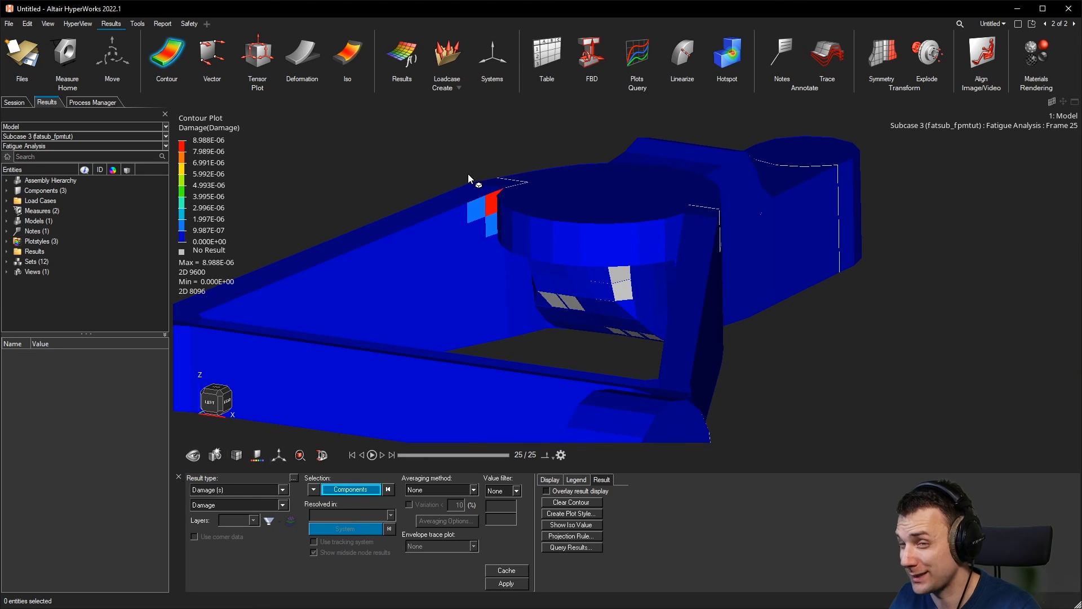
pyautogui.moveTo(468, 178); pyautogui.dragTo(632, 207, button='middle')
pyautogui.scroll(2, 501, 158)
pyautogui.moveTo(544, 182); pyautogui.dragTo(345, 225, button='middle')
pyautogui.moveTo(649, 263); pyautogui.dragTo(536, 298, button='middle')
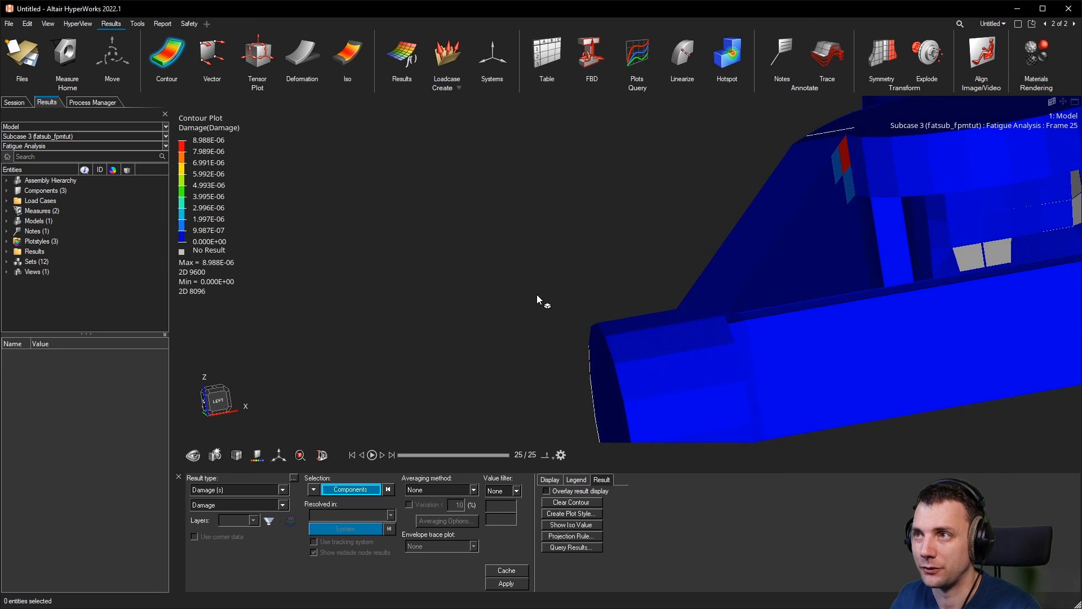
# Examine the damage contour around the central round boss from above, from the side and from the underside of the control arm.
pyautogui.moveTo(537, 294); pyautogui.dragTo(855, 179, button='middle')
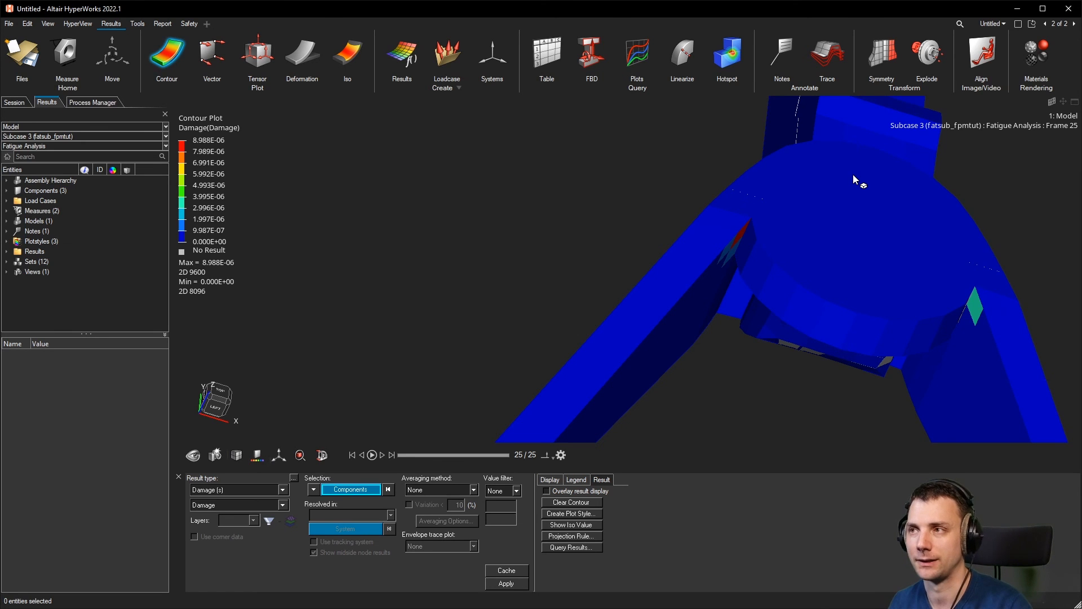
pyautogui.keyDown('ctrl'); pyautogui.moveTo(885, 269); pyautogui.dragTo(736, 234); pyautogui.keyUp('ctrl')
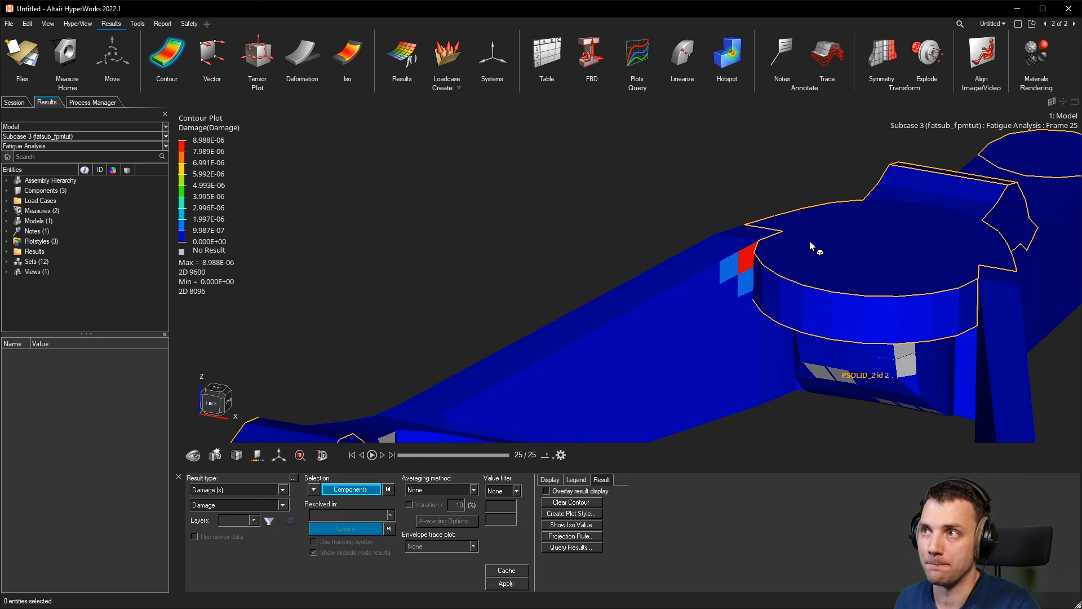
pyautogui.scroll(2, 857, 201)
pyautogui.scroll(-4, 795, 227)
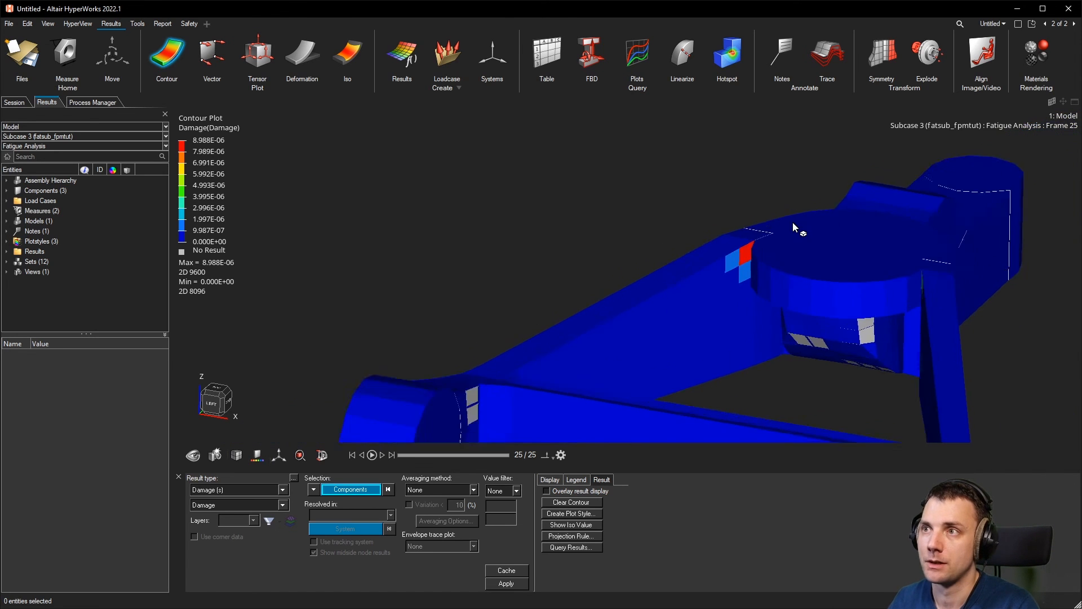
pyautogui.keyDown('ctrl'); pyautogui.moveTo(788, 246); pyautogui.dragTo(793, 280); pyautogui.keyUp('ctrl')
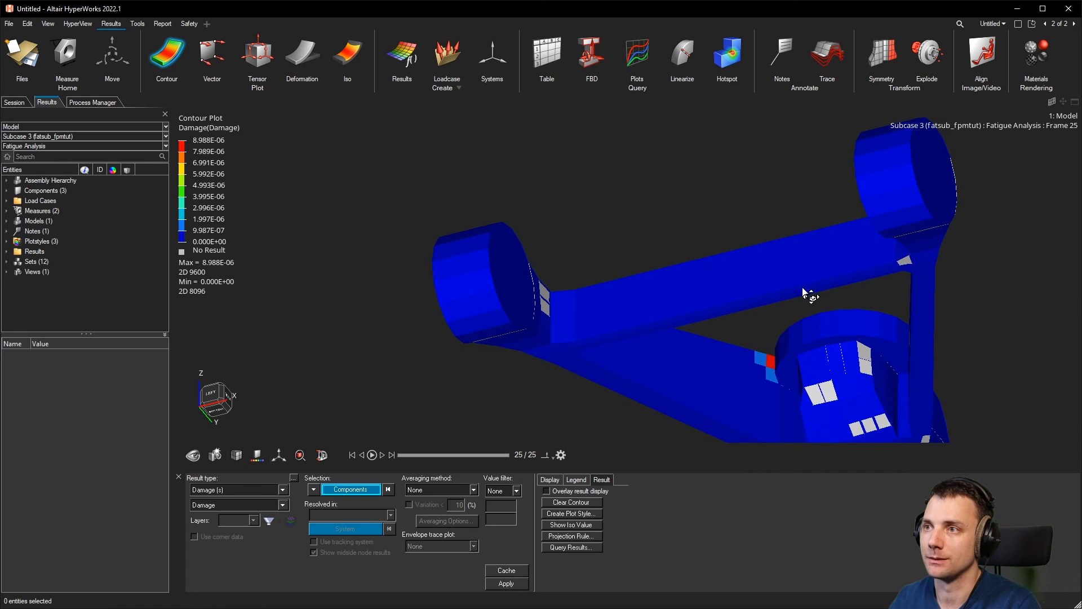
pyautogui.keyDown('ctrl'); pyautogui.moveTo(803, 289); pyautogui.dragTo(715, 213, button='right'); pyautogui.keyUp('ctrl')
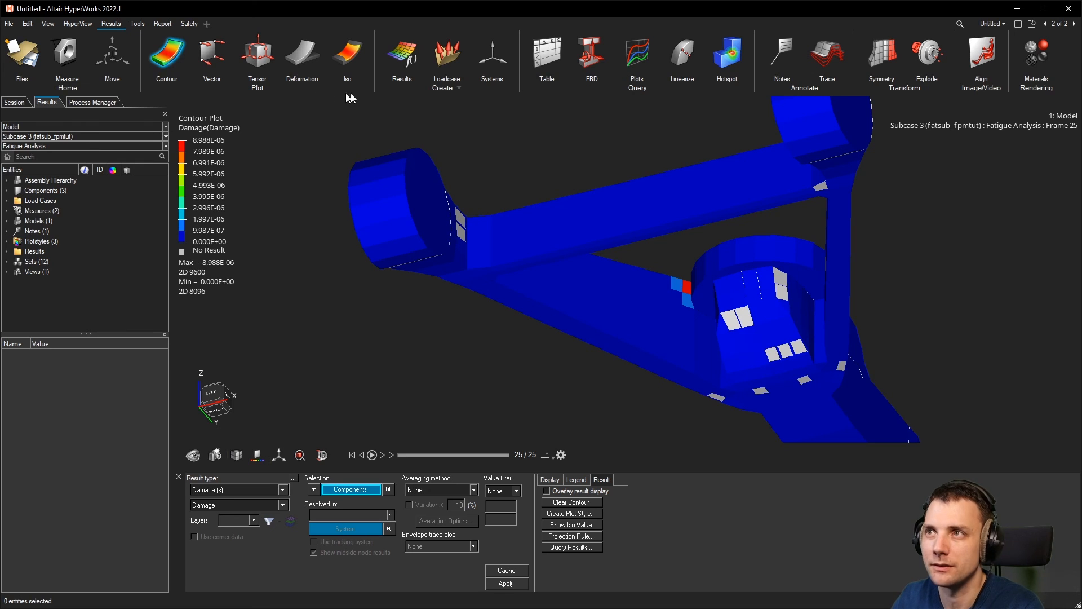
# Return to the OptiStruct model on page 1 and review the settings of the FATLOAD1 load collector.
pyautogui.click(992, 24)
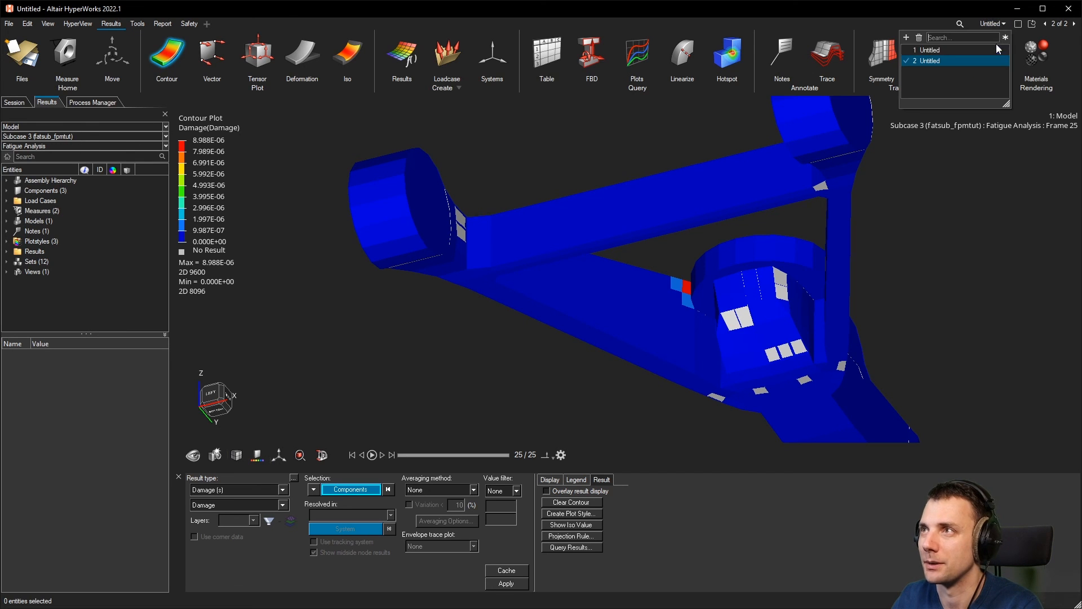
pyautogui.click(984, 50)
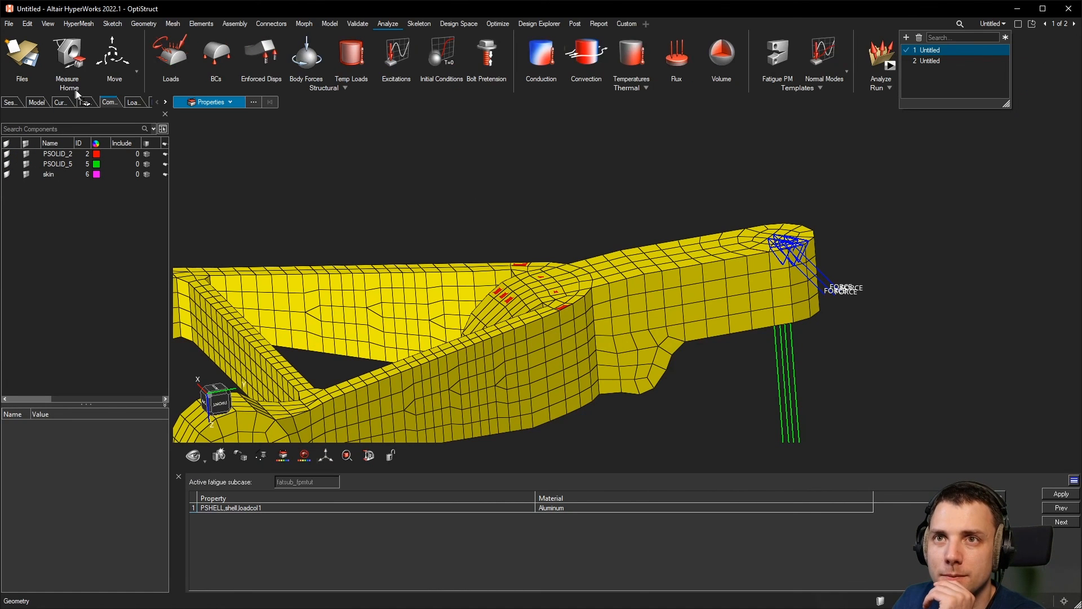
pyautogui.click(36, 101)
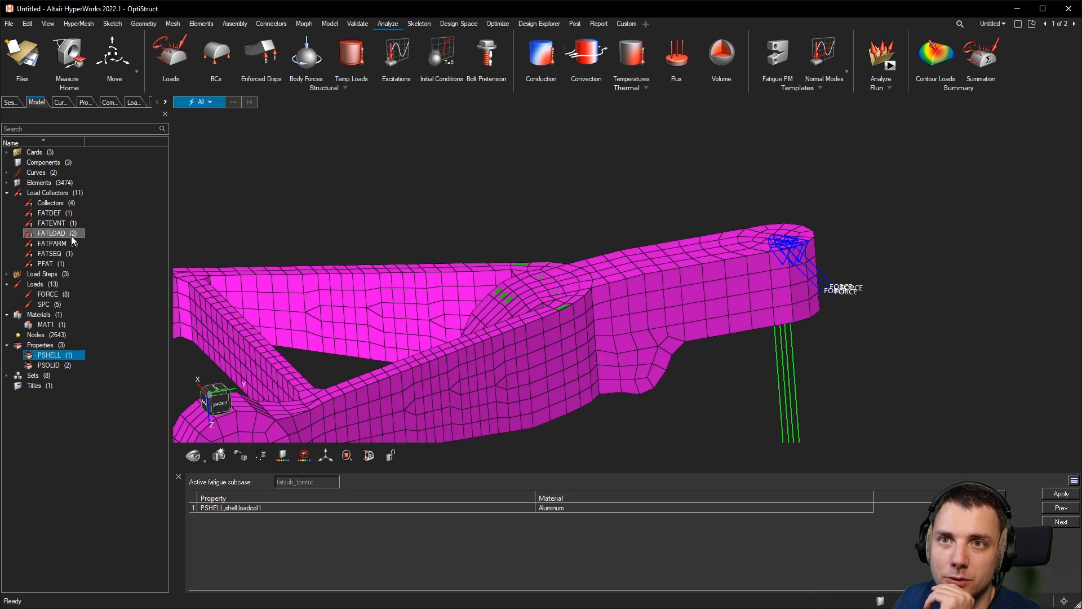
pyautogui.doubleClick(54, 234)
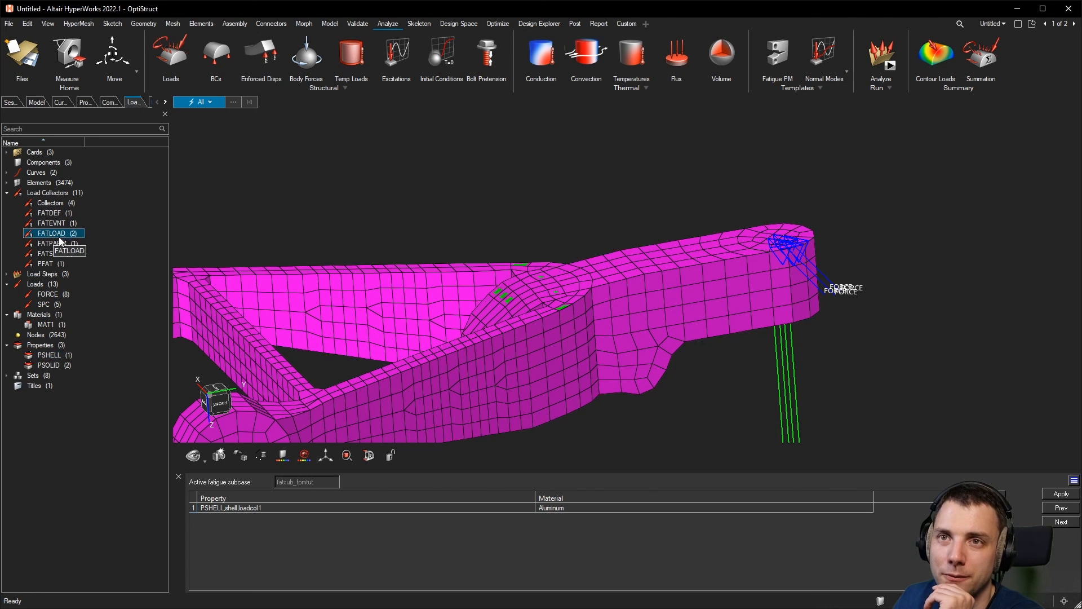
pyautogui.click(61, 154)
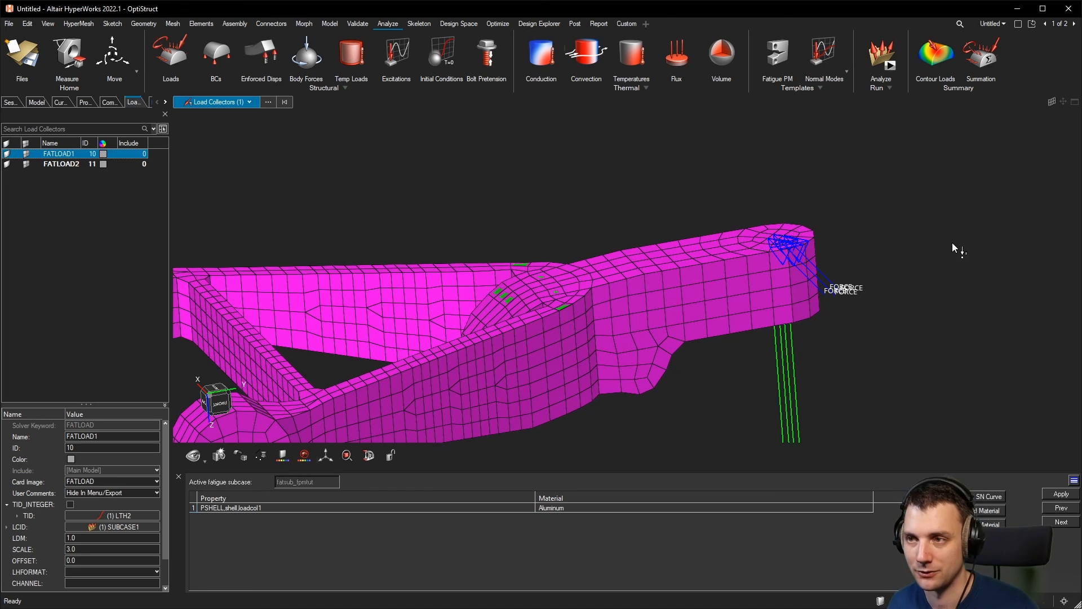
# Examine the whole meshed control arm together with the forces applied at its single end.
pyautogui.scroll(-3, 761, 234)
pyautogui.moveTo(780, 246); pyautogui.dragTo(650, 125, button='middle')
pyautogui.scroll(-2, 672, 164)
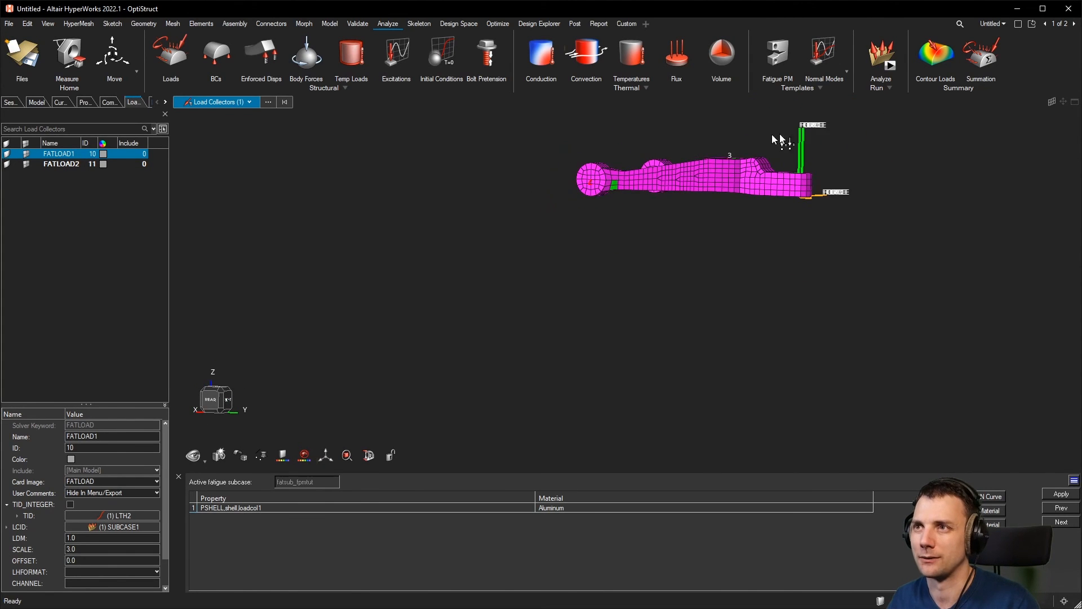
pyautogui.scroll(-4, 761, 288)
pyautogui.scroll(4, 837, 169)
pyautogui.scroll(1, 791, 225)
pyautogui.moveTo(632, 317)
pyautogui.mouseDown(button='middle')
pyautogui.moveTo(638, 343)
pyautogui.moveTo(633, 330)
pyautogui.mouseUp(button='middle')
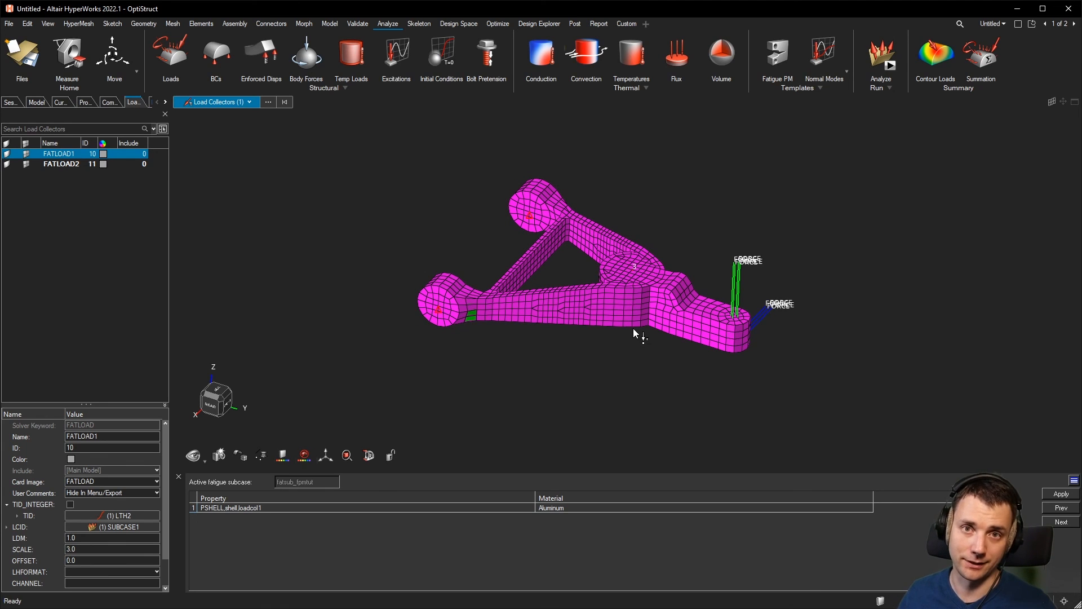